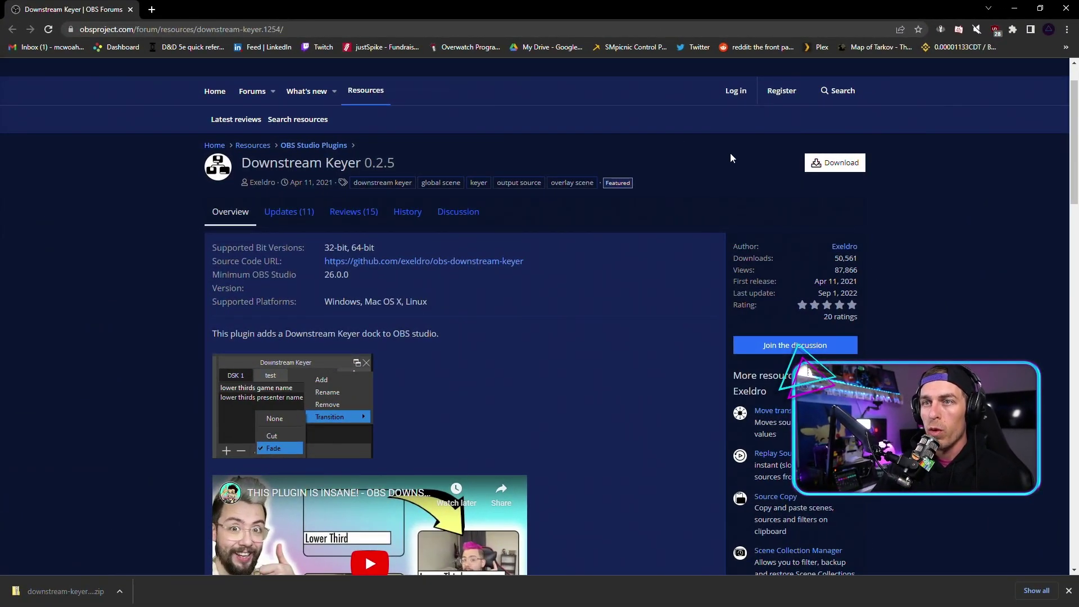
# - Download downstream-keyer-0.2.5-windows.zip from the plugin page and save it in the Downloads folder
pyautogui.click(852, 164)
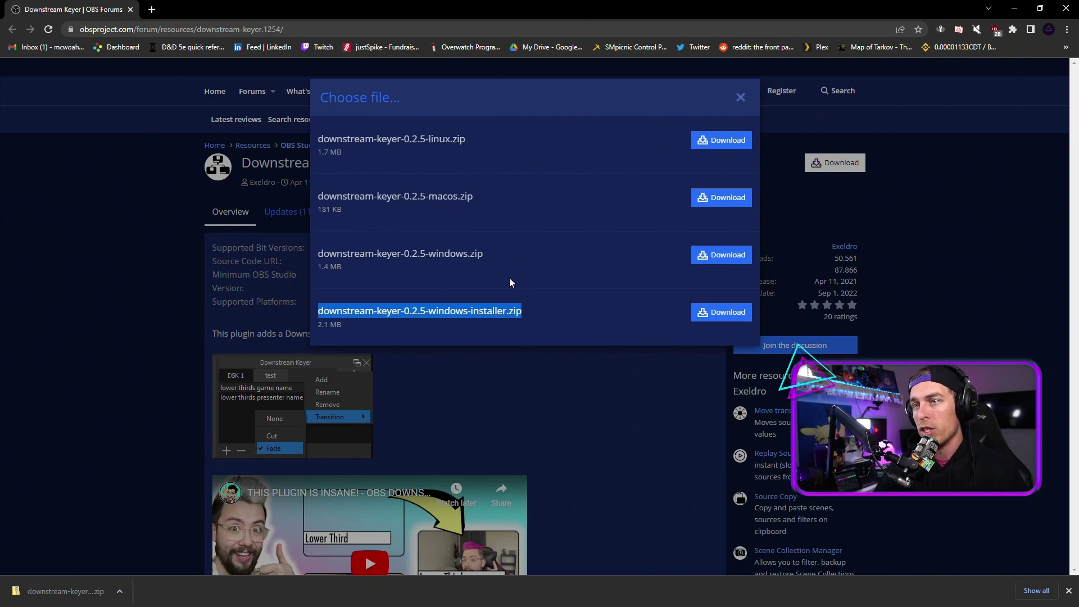
pyautogui.moveTo(537, 255); pyautogui.dragTo(355, 257)
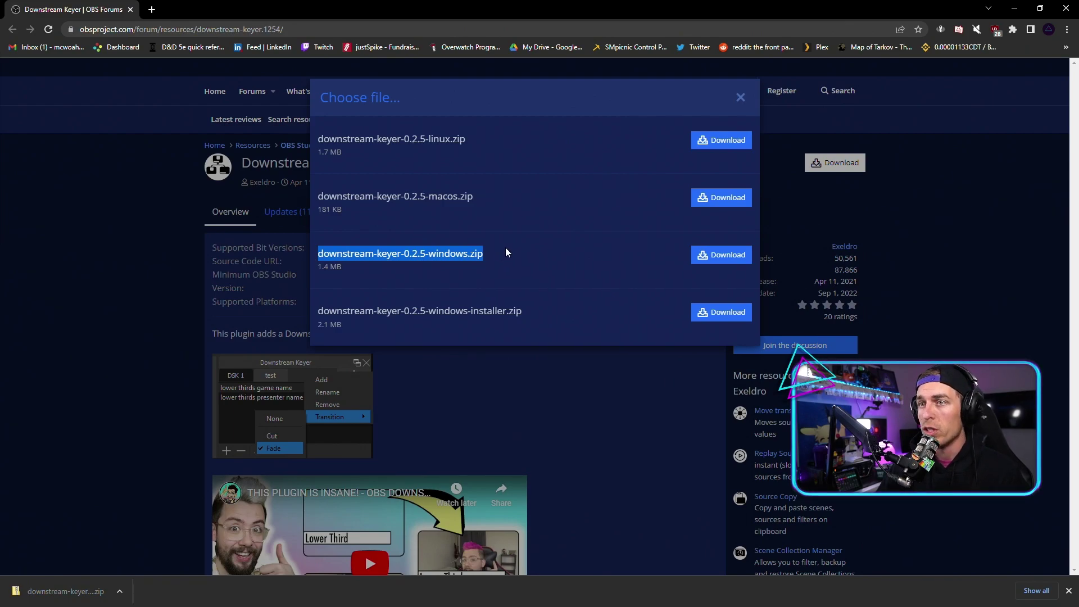
pyautogui.moveTo(504, 194); pyautogui.dragTo(300, 204)
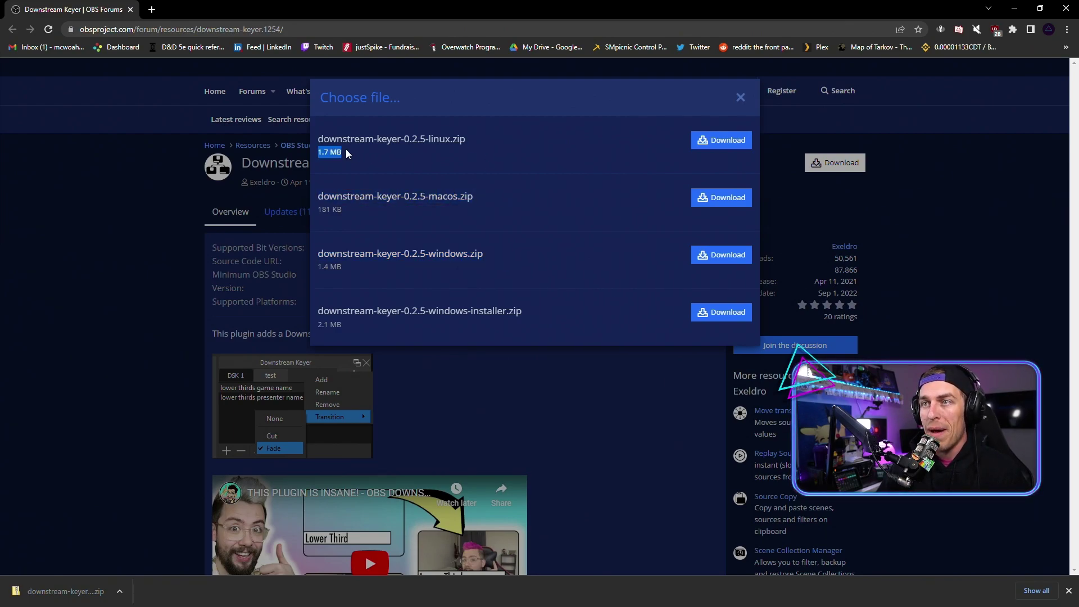
pyautogui.click(722, 260)
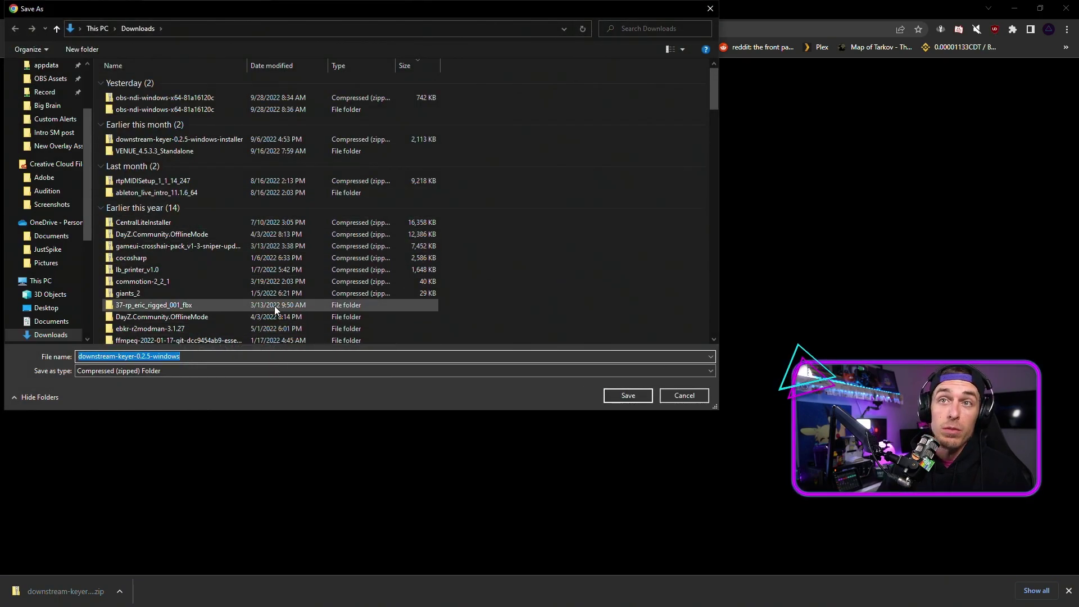
pyautogui.click(627, 396)
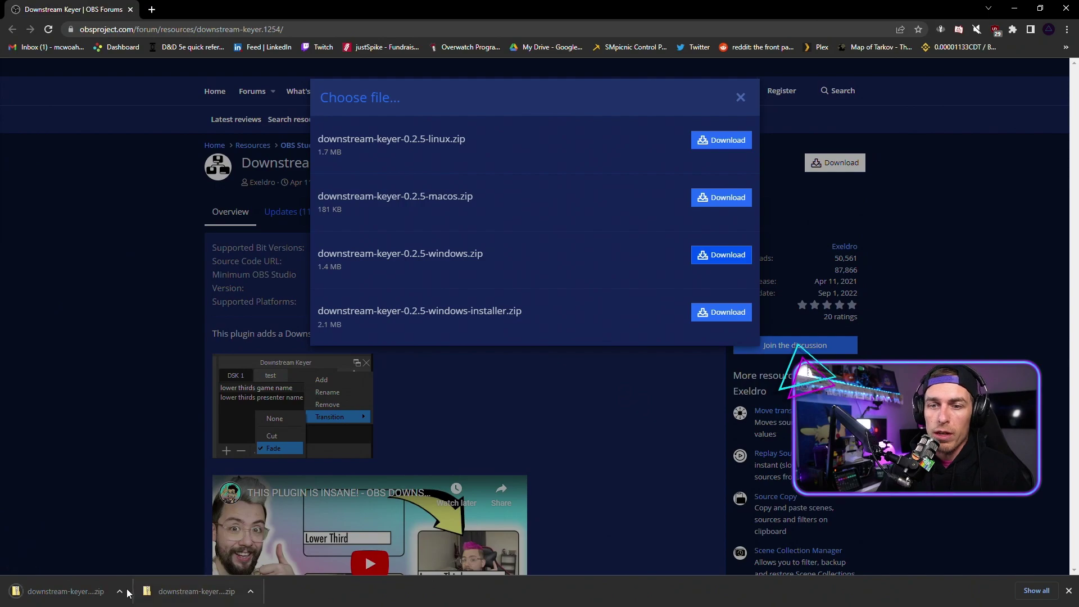
# - Show the downloaded downstream-keyer-0.2.5-windows archive in its folder and extract all its files there
pyautogui.click(120, 592)
pyautogui.click(156, 559)
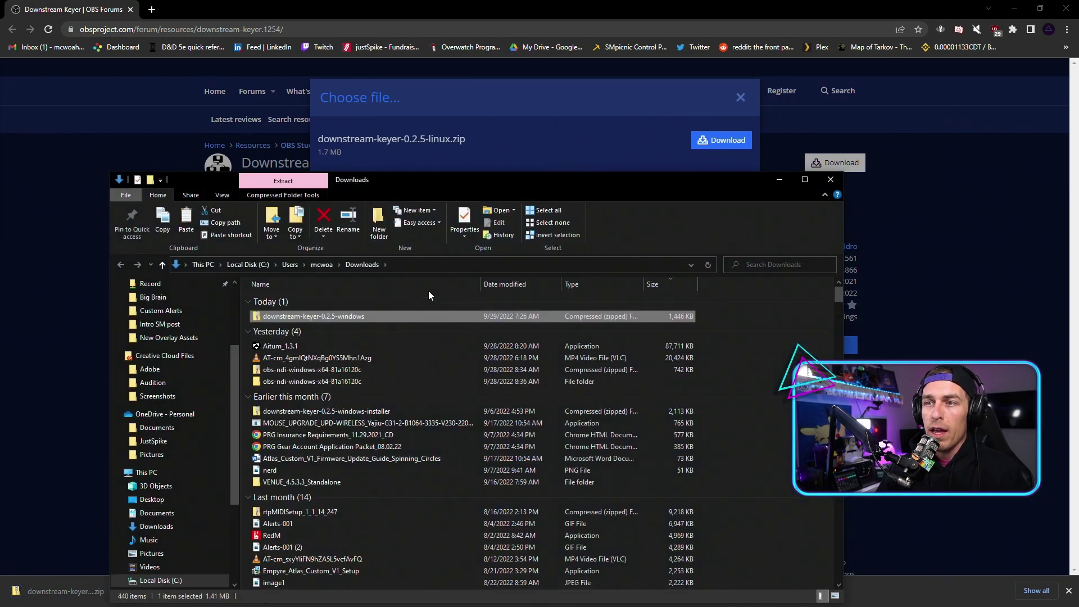
pyautogui.rightClick(325, 315)
pyautogui.click(360, 353)
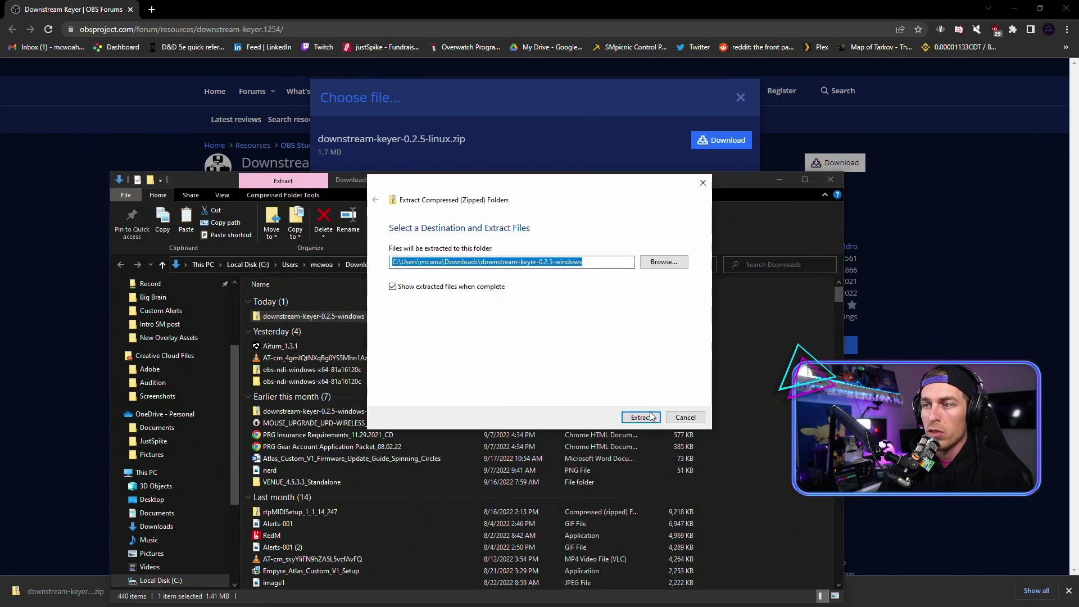
# - Copy the extracted data and obs-plugins folders
pyautogui.moveTo(298, 196); pyautogui.dragTo(274, 129)
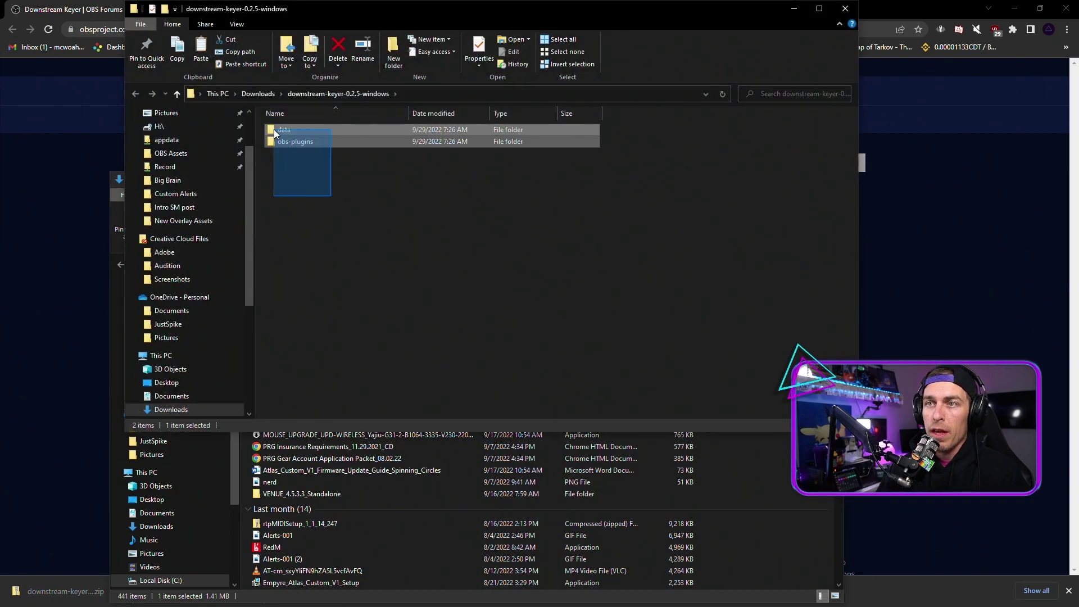
pyautogui.rightClick(299, 133)
pyautogui.click(378, 361)
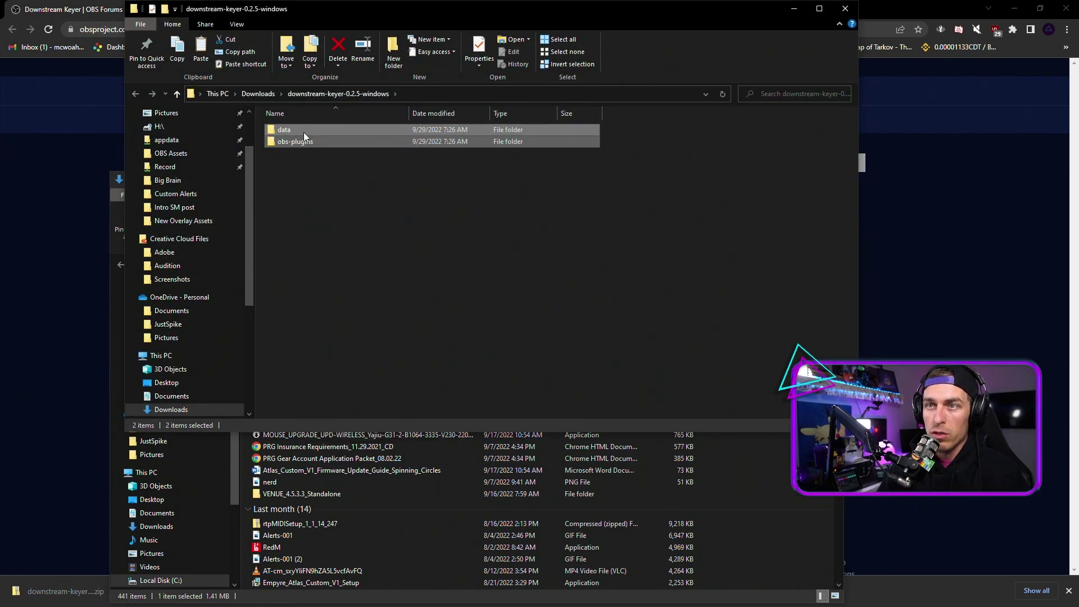
pyautogui.click(311, 162)
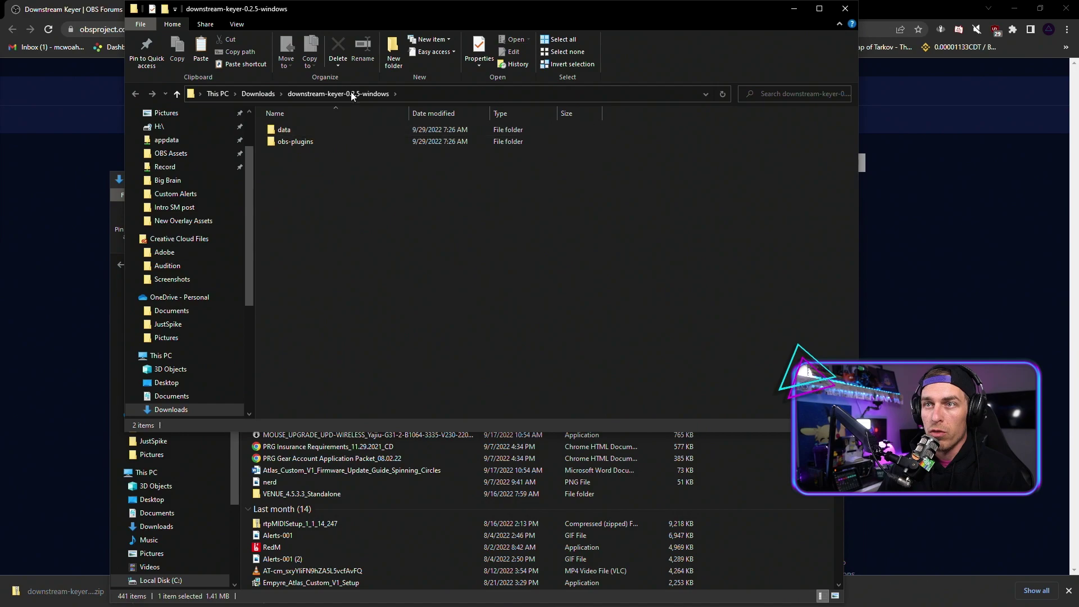
# - Open the obs-studio installation folder inside Program Files on Local Disk (C:)
pyautogui.click(182, 360)
pyautogui.doubleClick(328, 223)
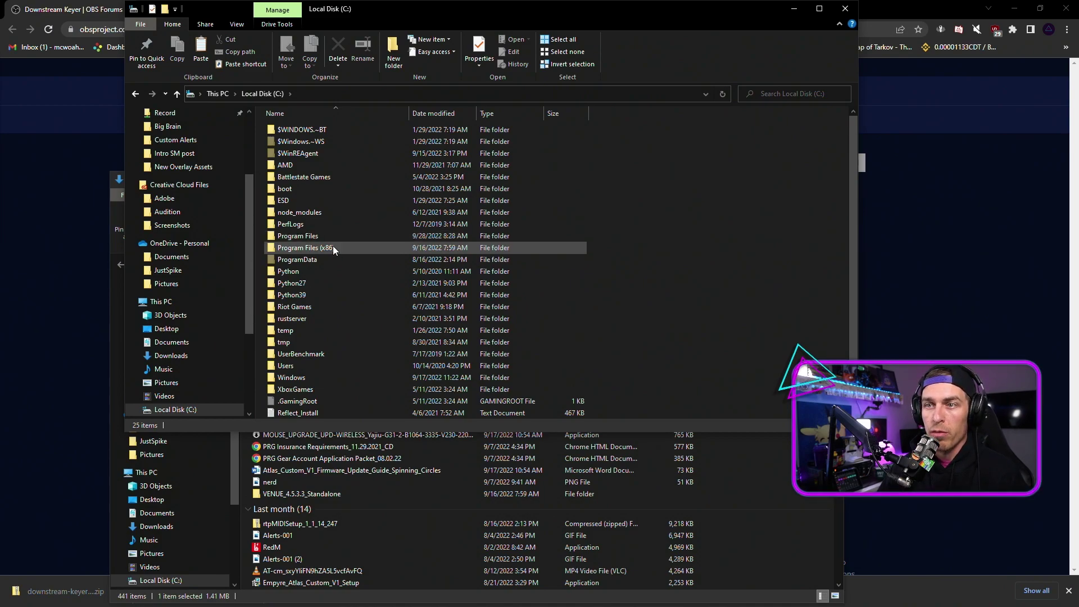
pyautogui.doubleClick(331, 237)
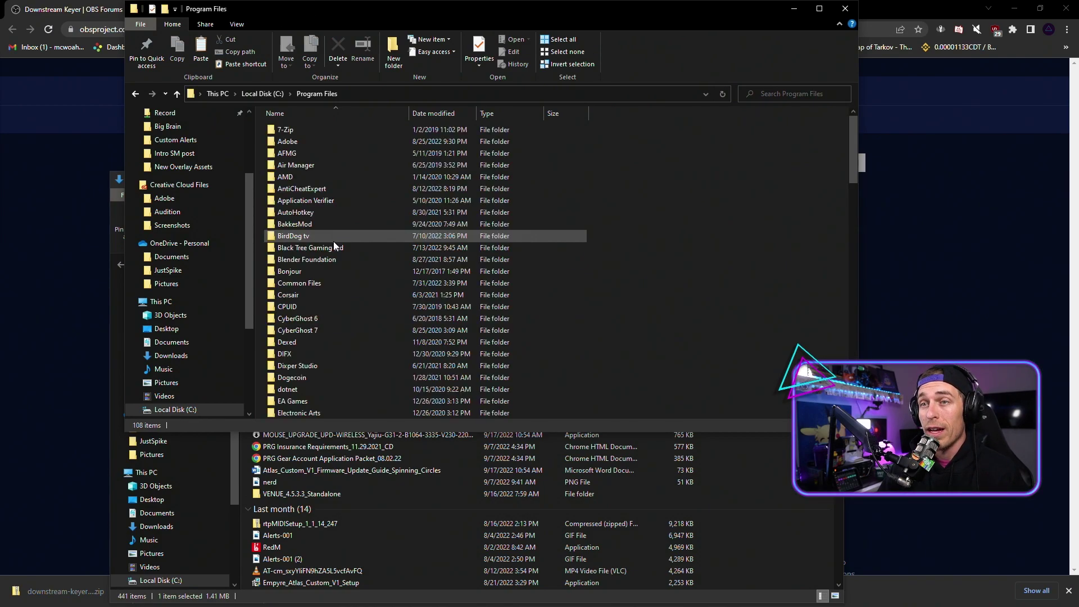
pyautogui.scroll(-8, 350, 347)
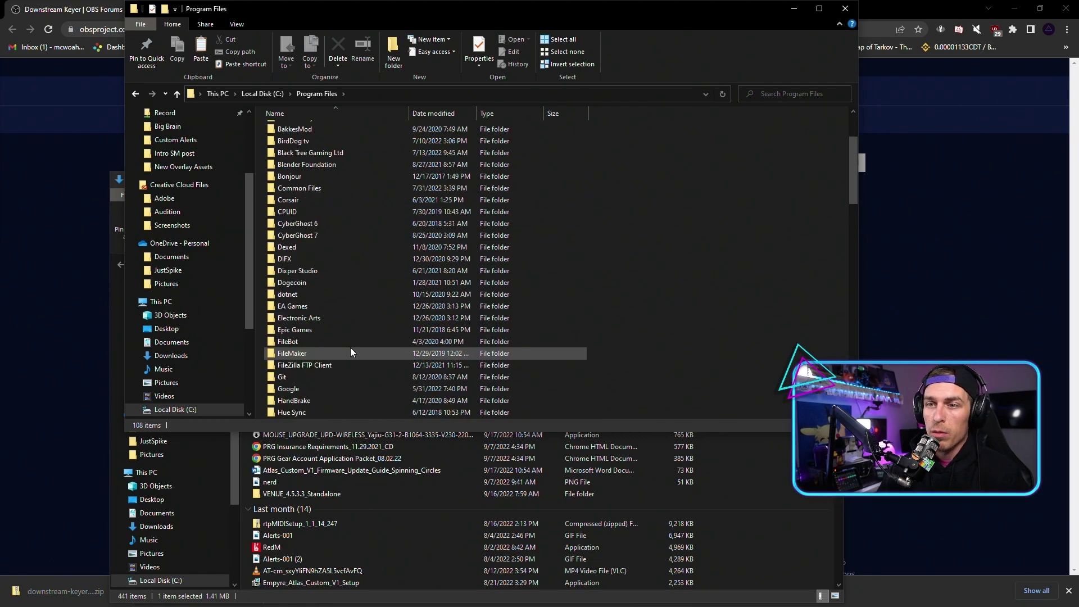
pyautogui.scroll(-8, 348, 347)
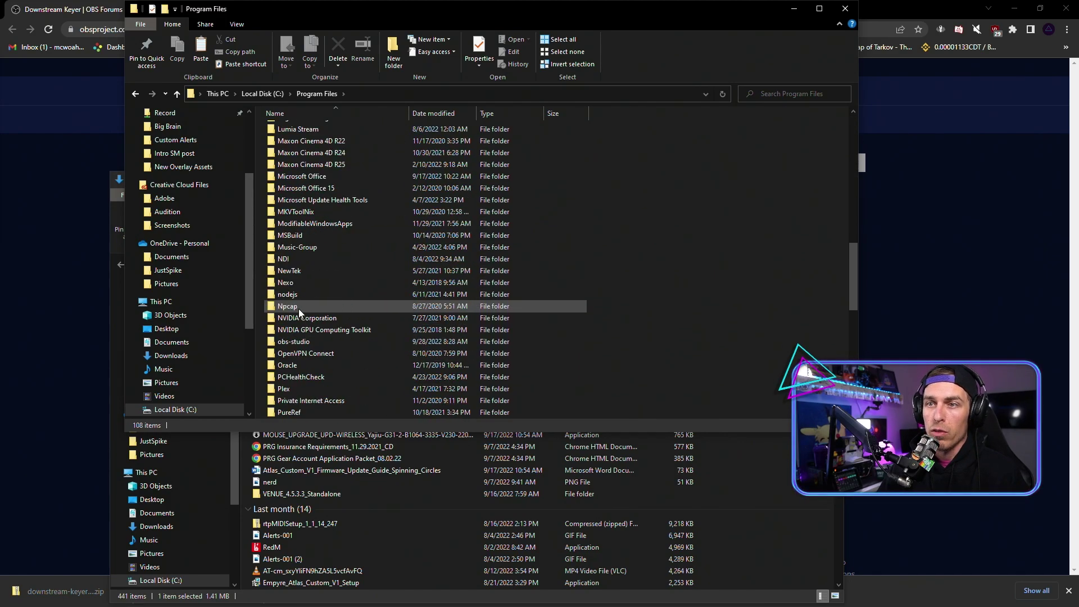
pyautogui.doubleClick(306, 339)
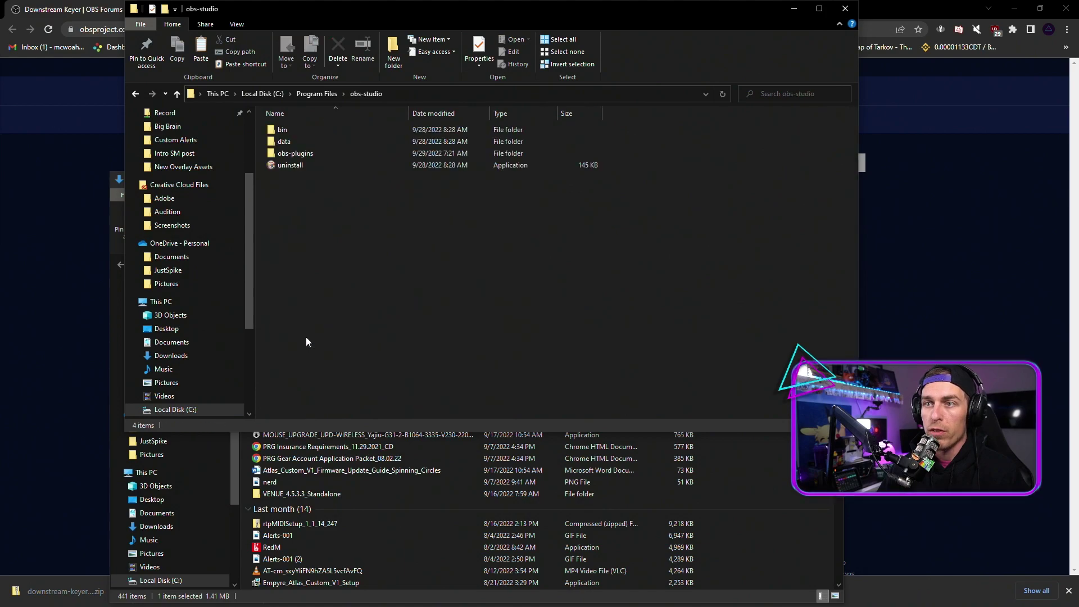
# - Paste the copied plugin folders into obs-studio, replacing existing files with administrator permission, and close both folder windows
pyautogui.rightClick(321, 257)
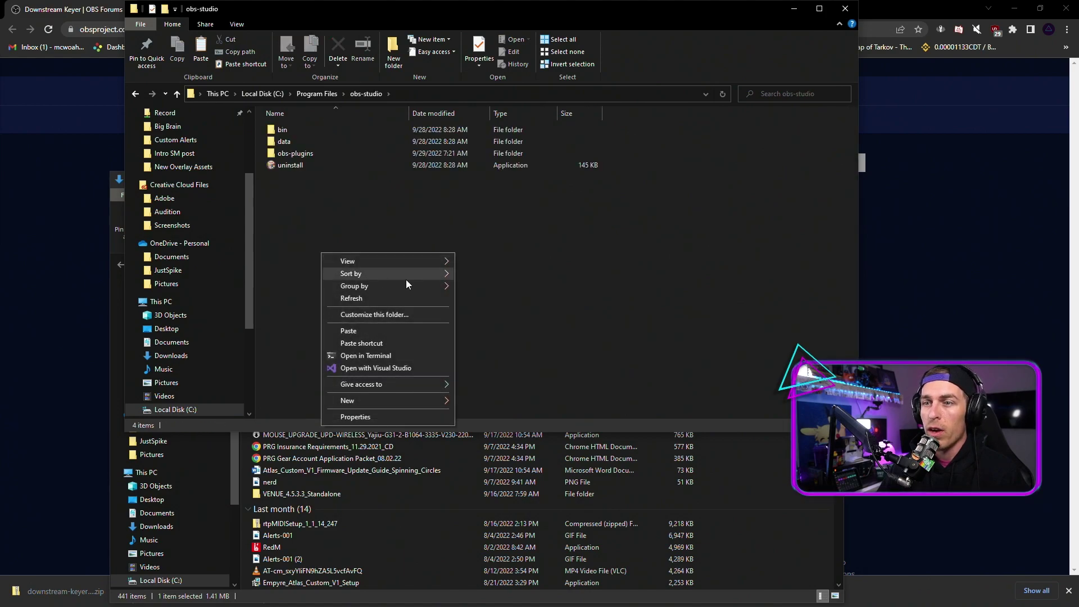
pyautogui.click(381, 331)
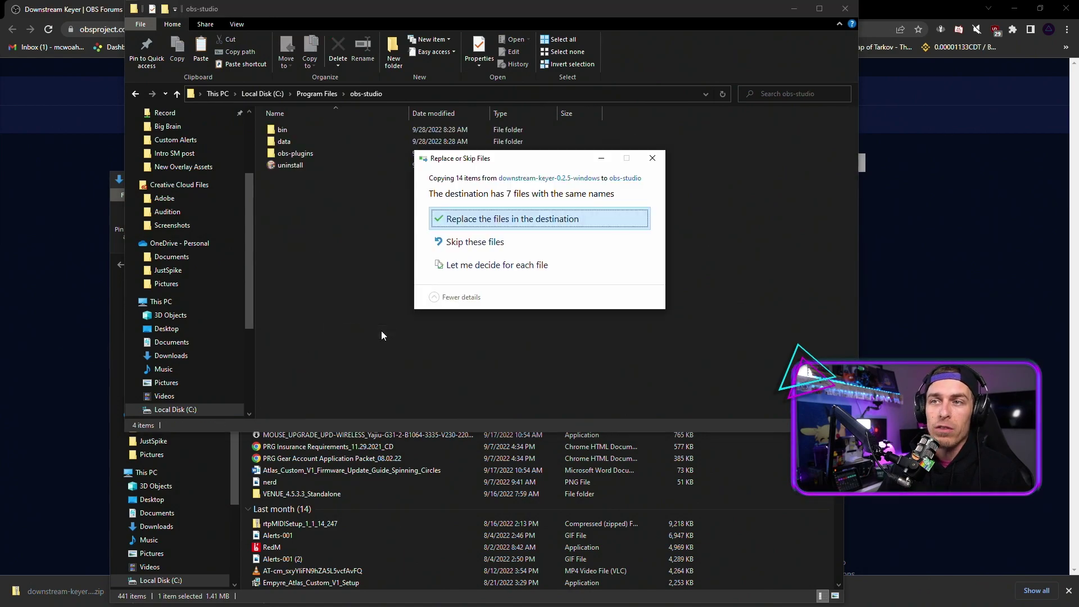
pyautogui.click(496, 224)
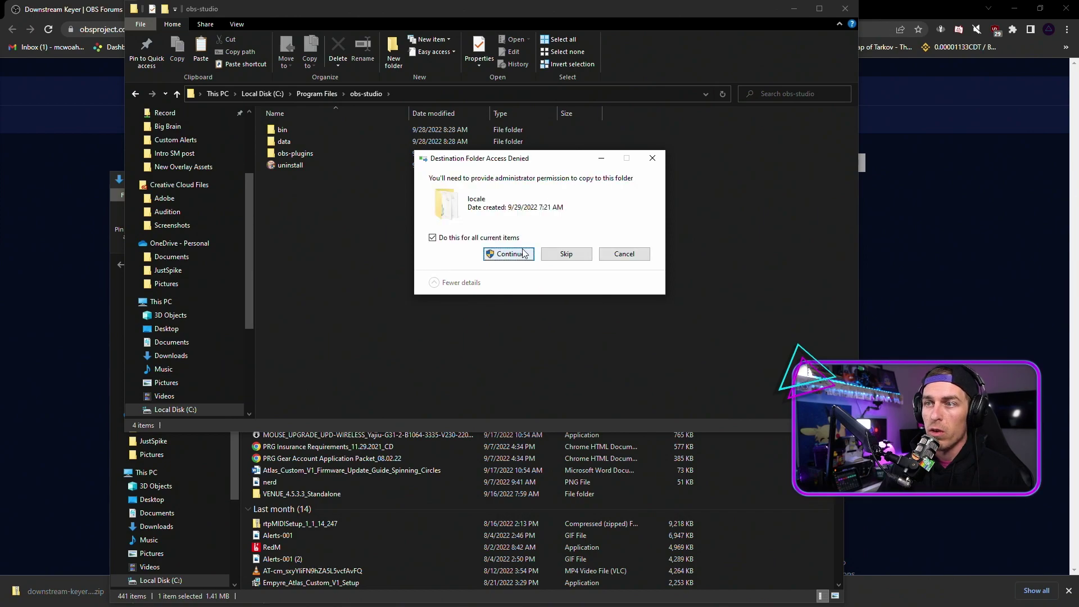
pyautogui.click(524, 253)
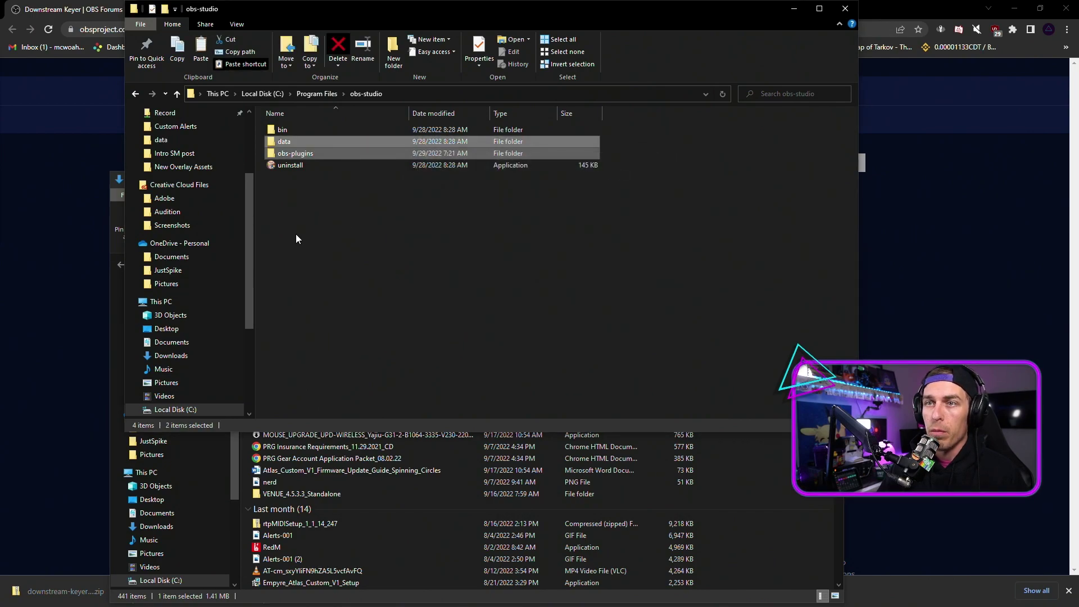
pyautogui.click(845, 9)
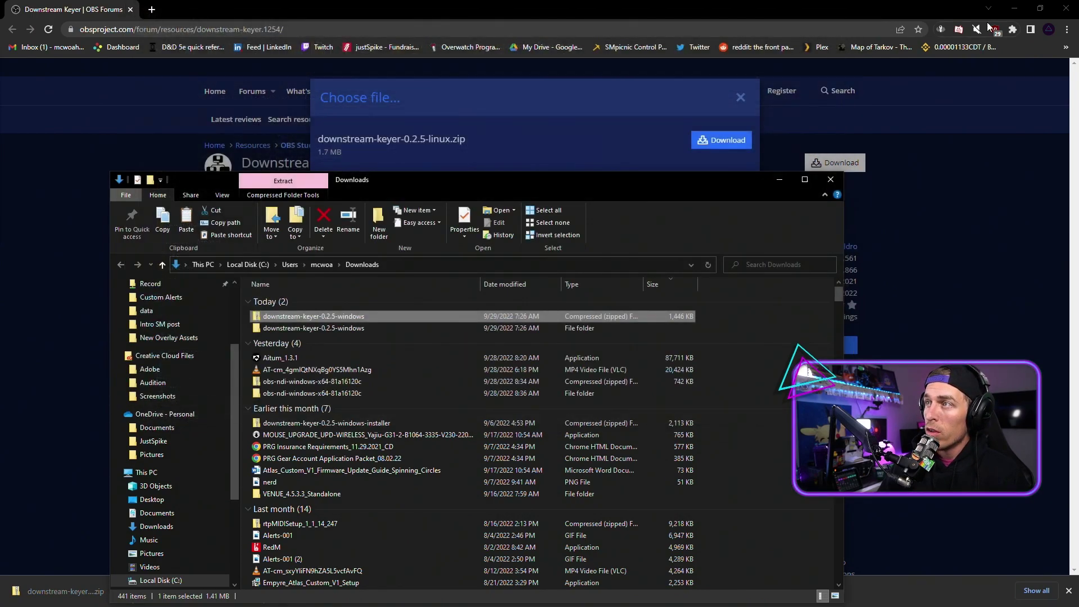
pyautogui.click(830, 180)
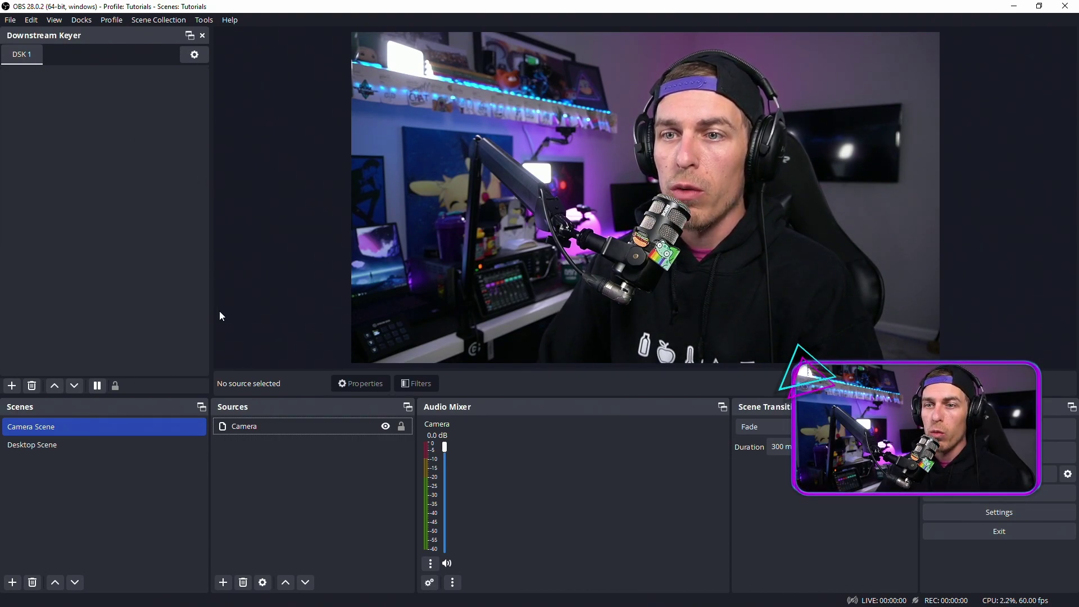
# - Check in the OBS list of available docks whether Downstream Keyer is enabled
pyautogui.rightClick(256, 397)
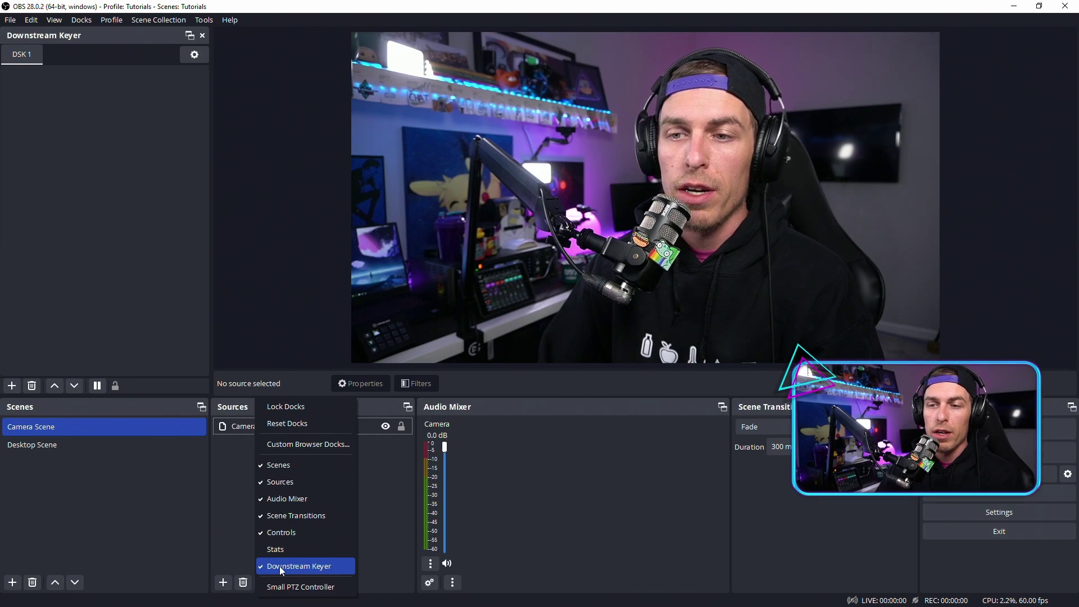
pyautogui.click(226, 503)
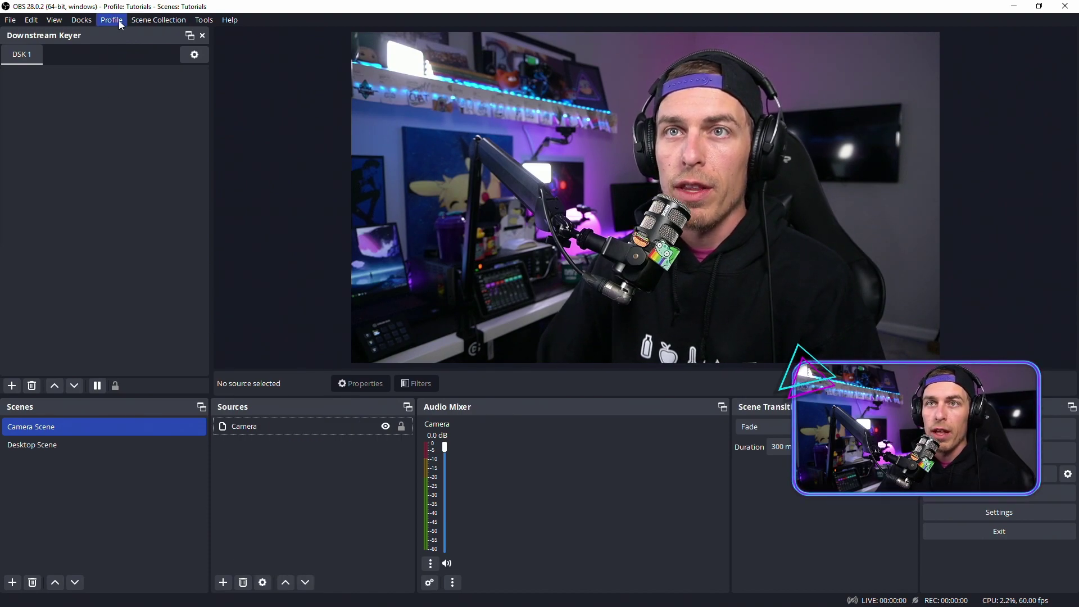
pyautogui.click(89, 22)
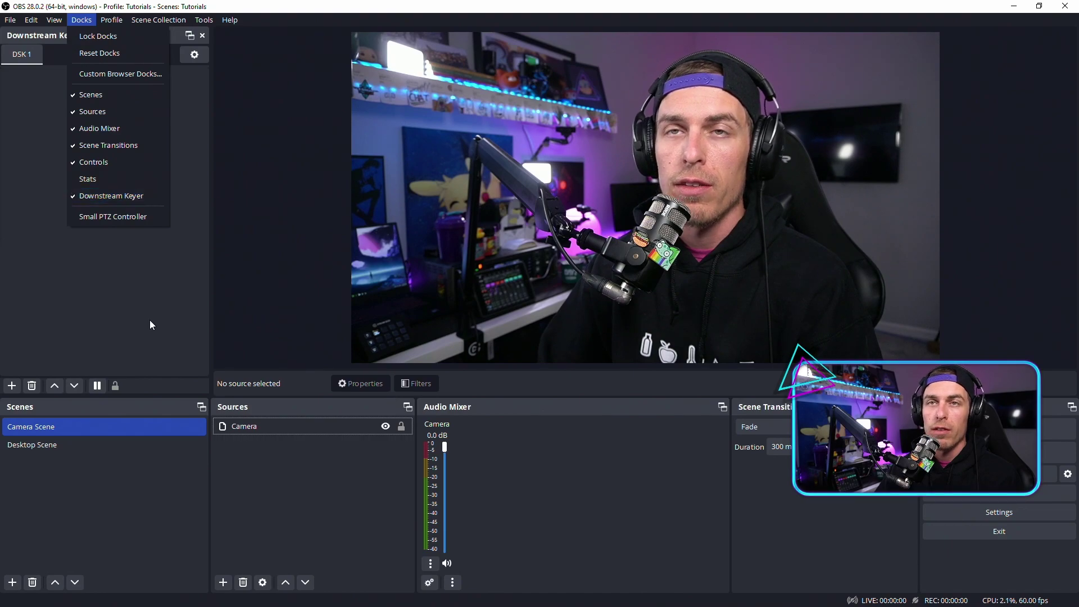
pyautogui.click(137, 137)
# - Move the Downstream Keyer dock between Sources and Audio Mixer, and return it to its place above Scenes
pyautogui.moveTo(102, 36); pyautogui.dragTo(437, 444)
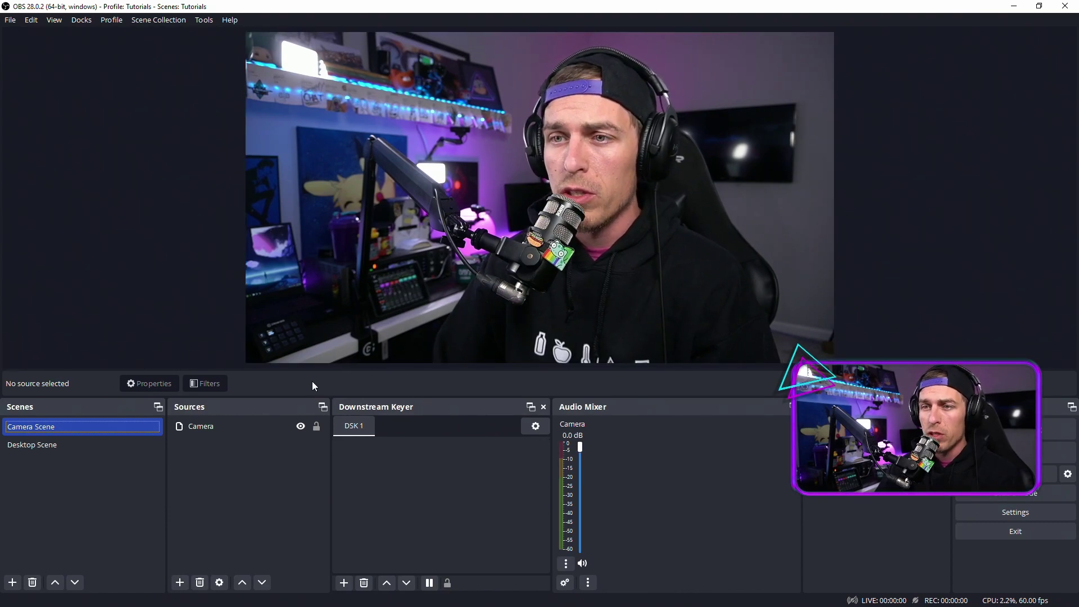
pyautogui.rightClick(313, 396)
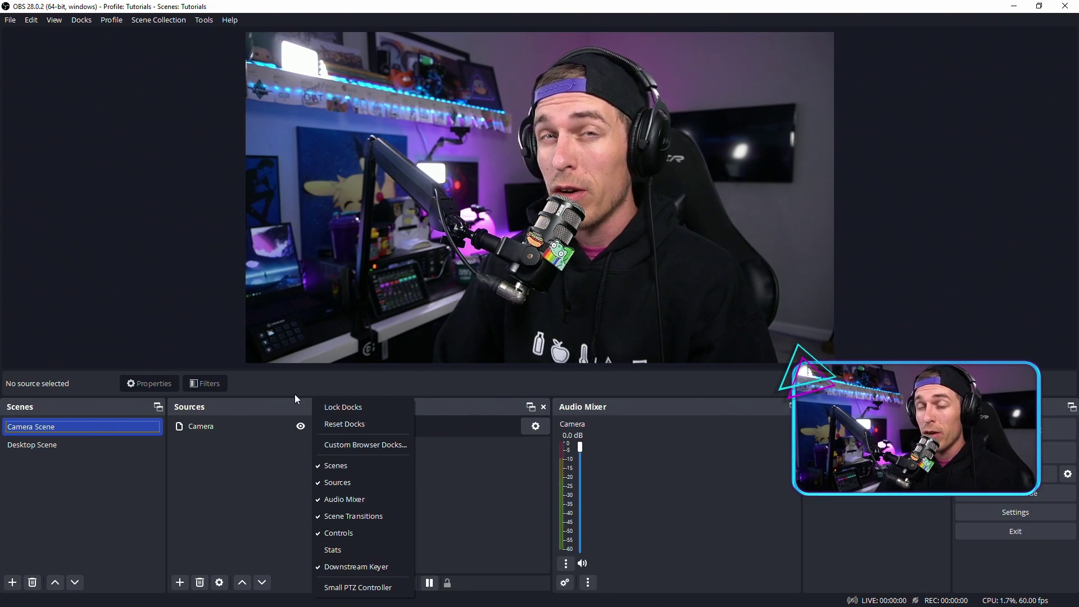
pyautogui.click(291, 397)
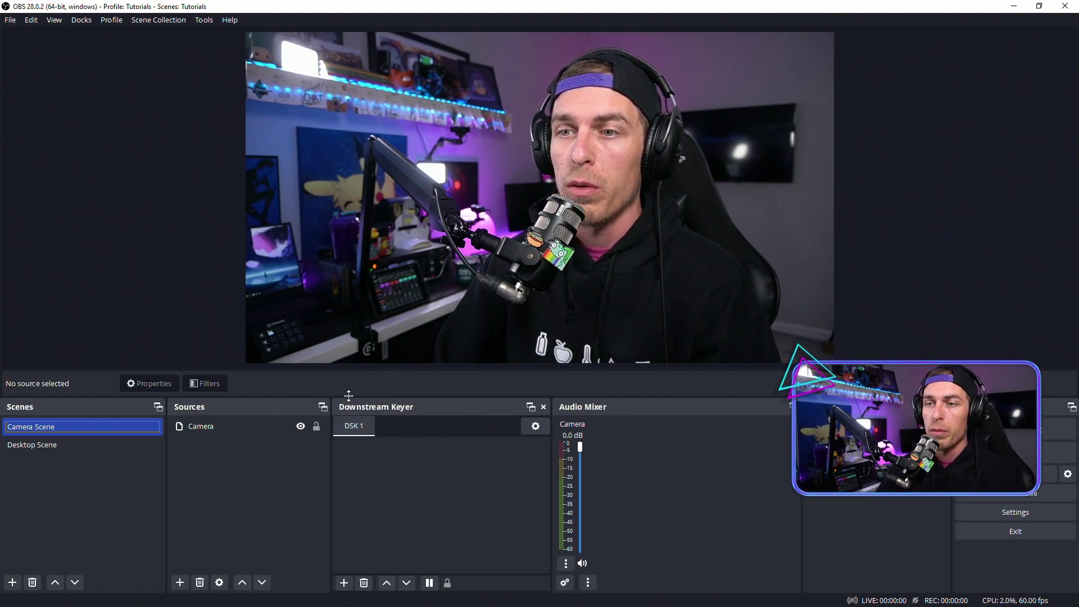
pyautogui.moveTo(449, 414); pyautogui.dragTo(149, 194)
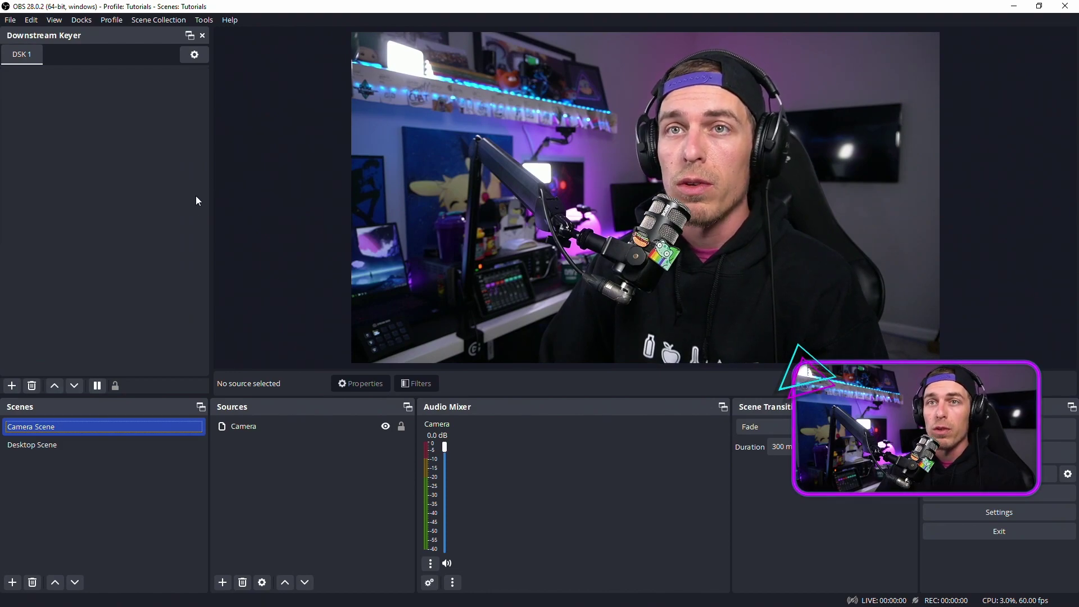
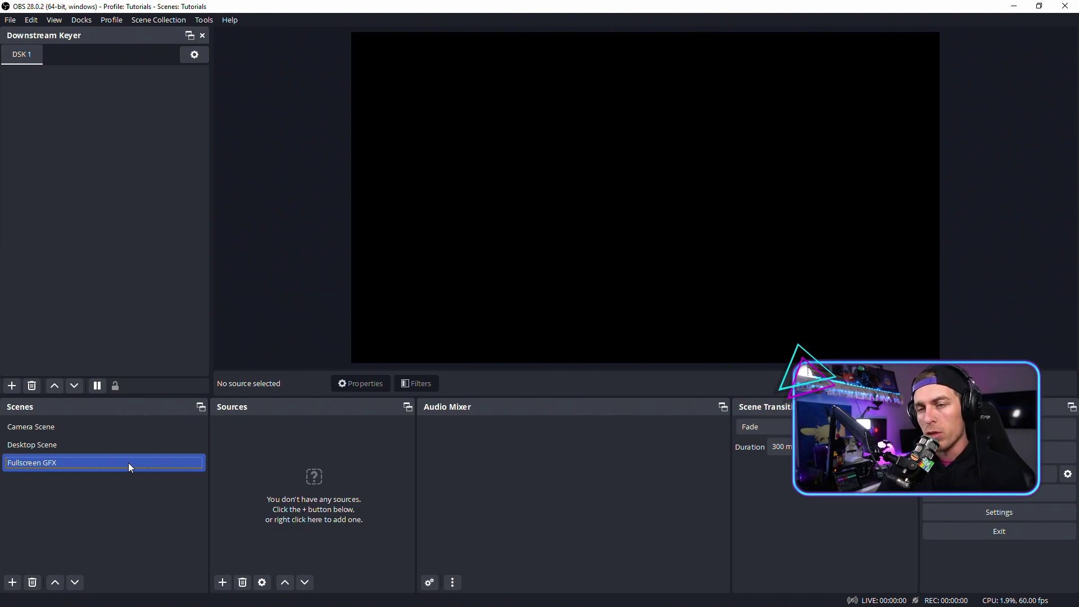
# - Add a new media source named Flashbang to the Fullscreen GFX scene
pyautogui.click(223, 582)
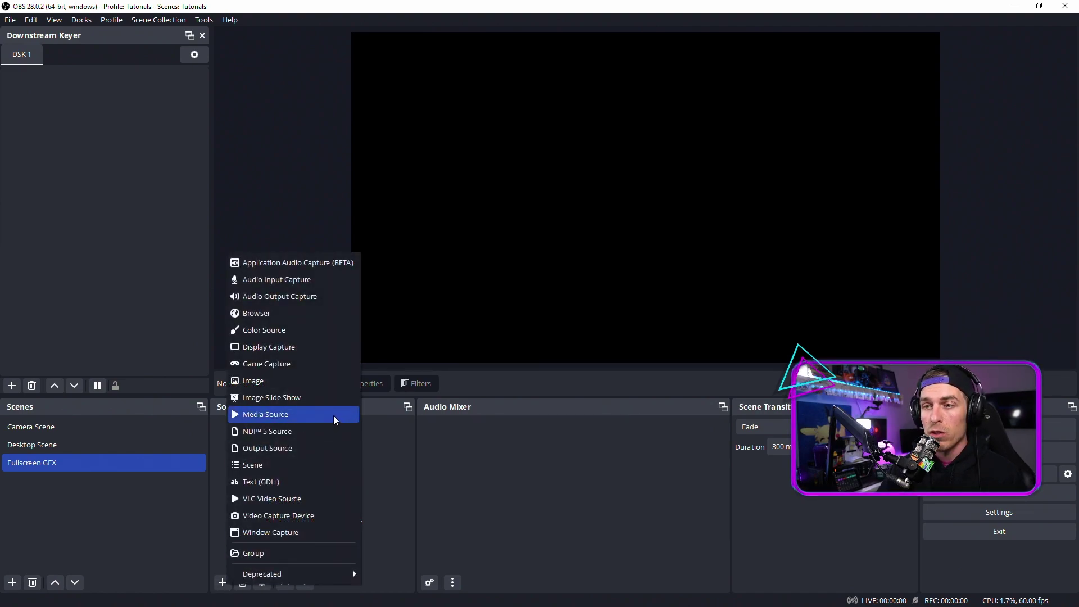
pyautogui.click(333, 416)
pyautogui.write('Flashbang')
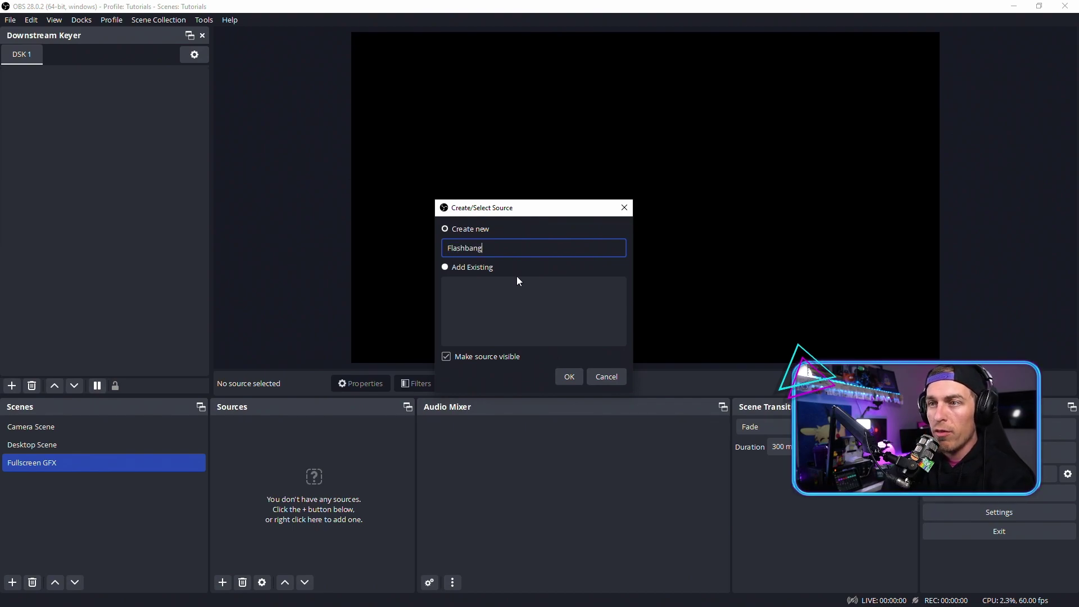
pyautogui.click(568, 376)
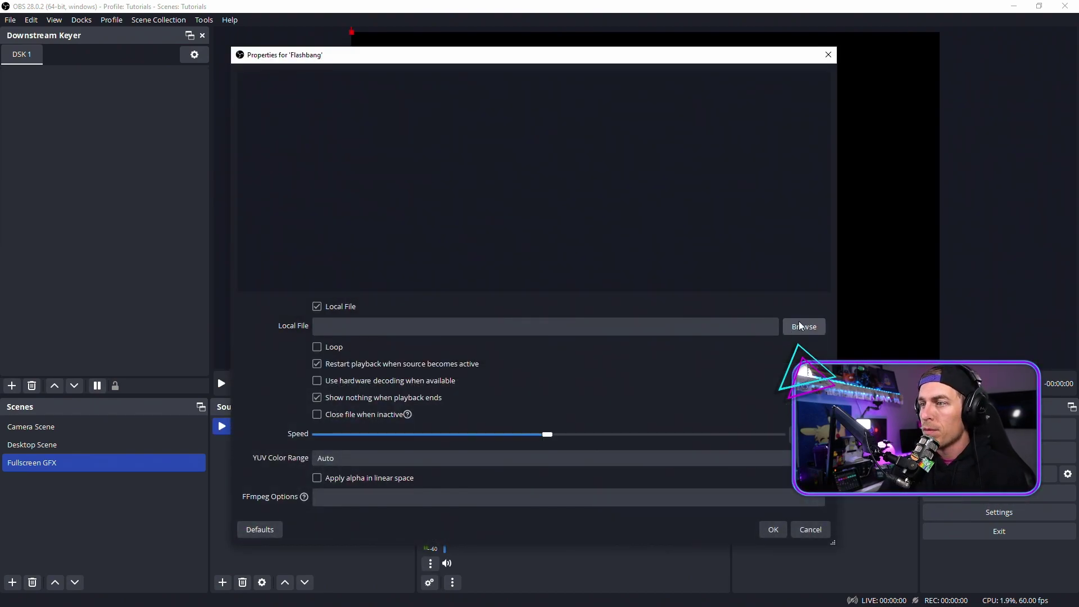
# - Browse for the Flashbang source's local file in the Flashbang GFX folder under Videos, Stream, Flashbang
pyautogui.click(803, 329)
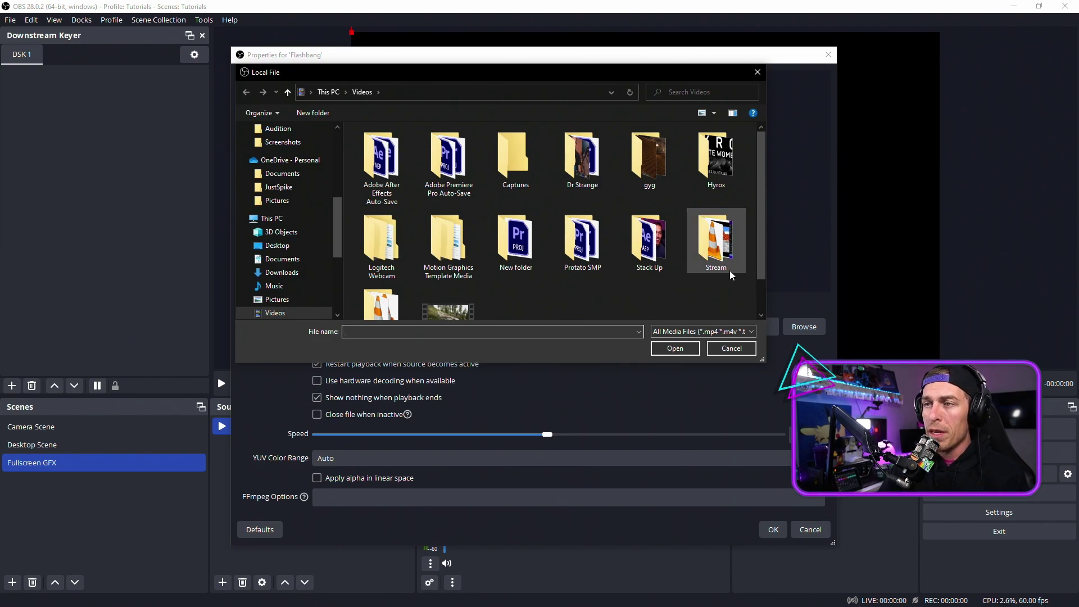
pyautogui.moveTo(756, 234); pyautogui.dragTo(761, 273)
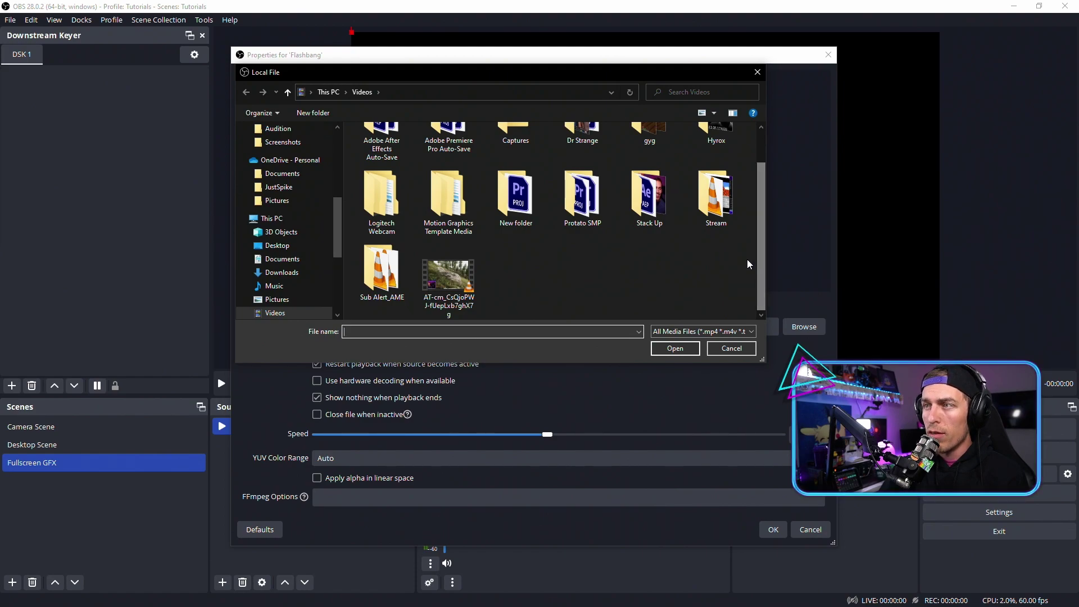
pyautogui.doubleClick(711, 213)
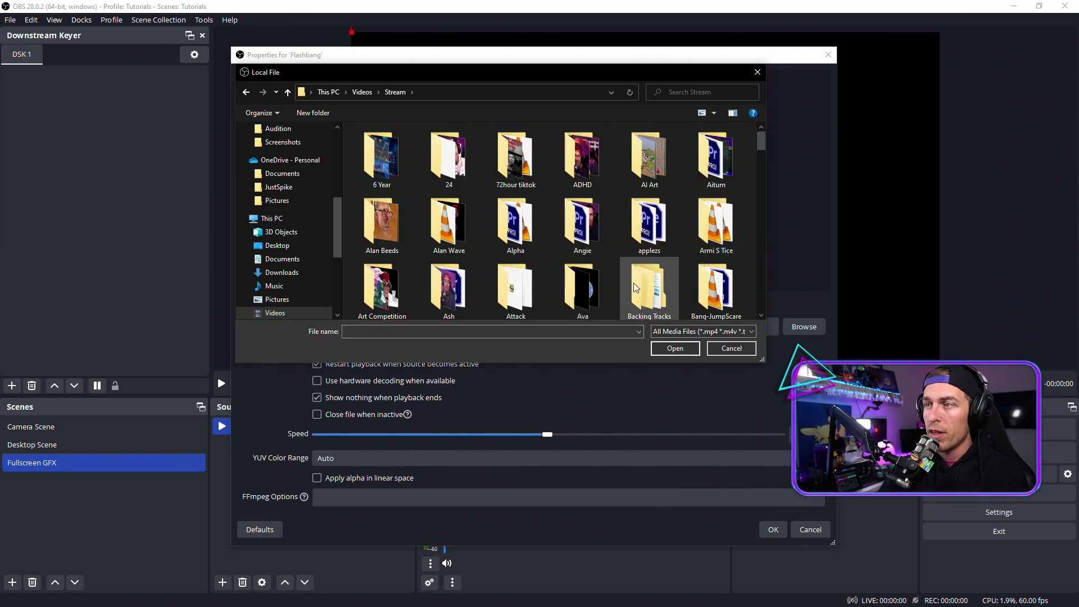
pyautogui.scroll(-1, 633, 287)
pyautogui.scroll(-2, 646, 289)
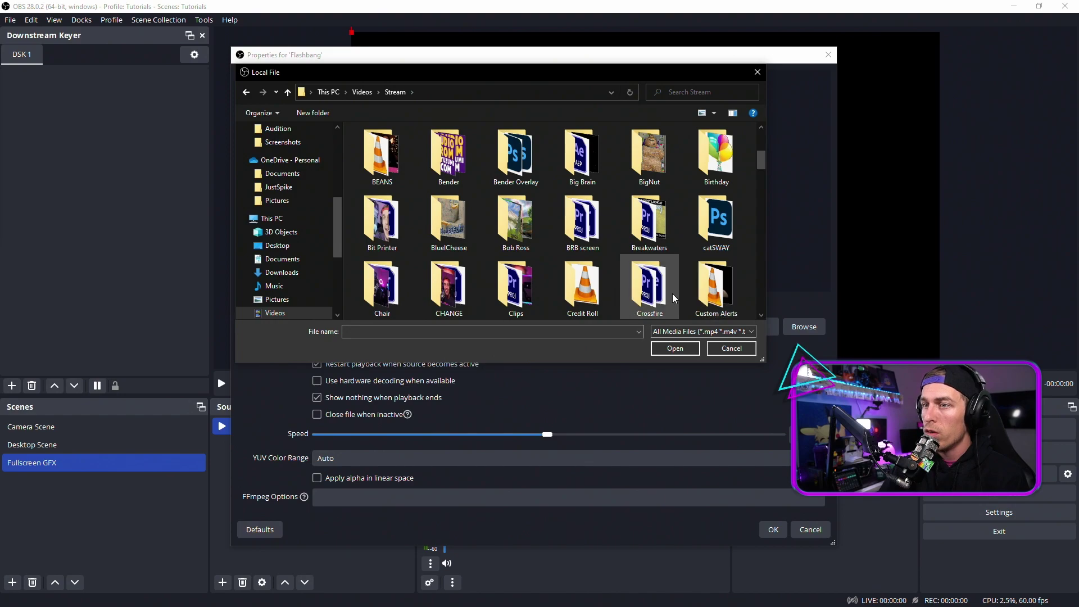
pyautogui.scroll(-4, 673, 294)
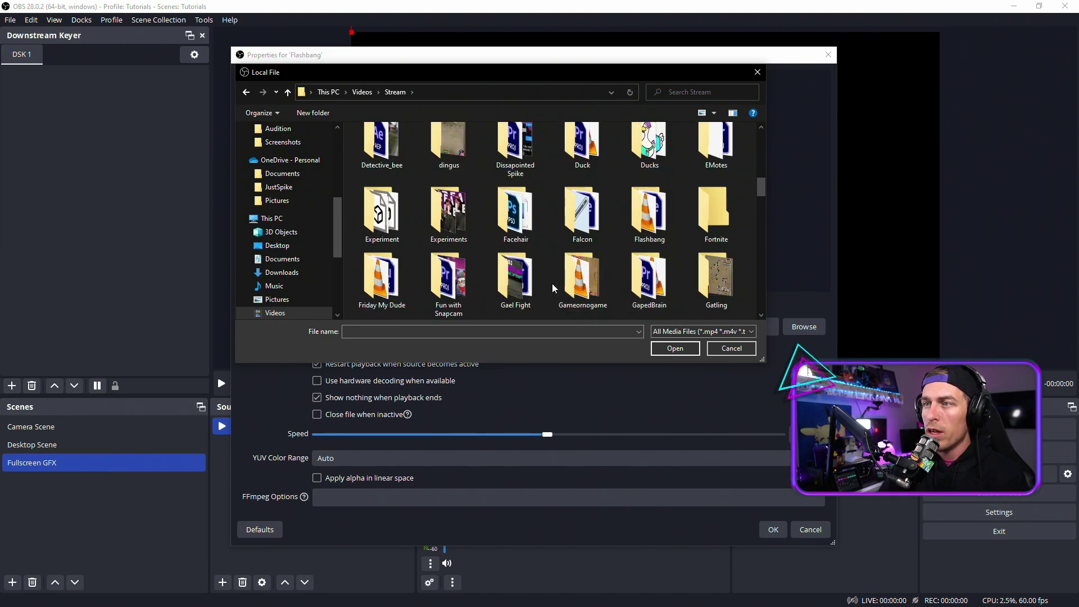
pyautogui.doubleClick(649, 213)
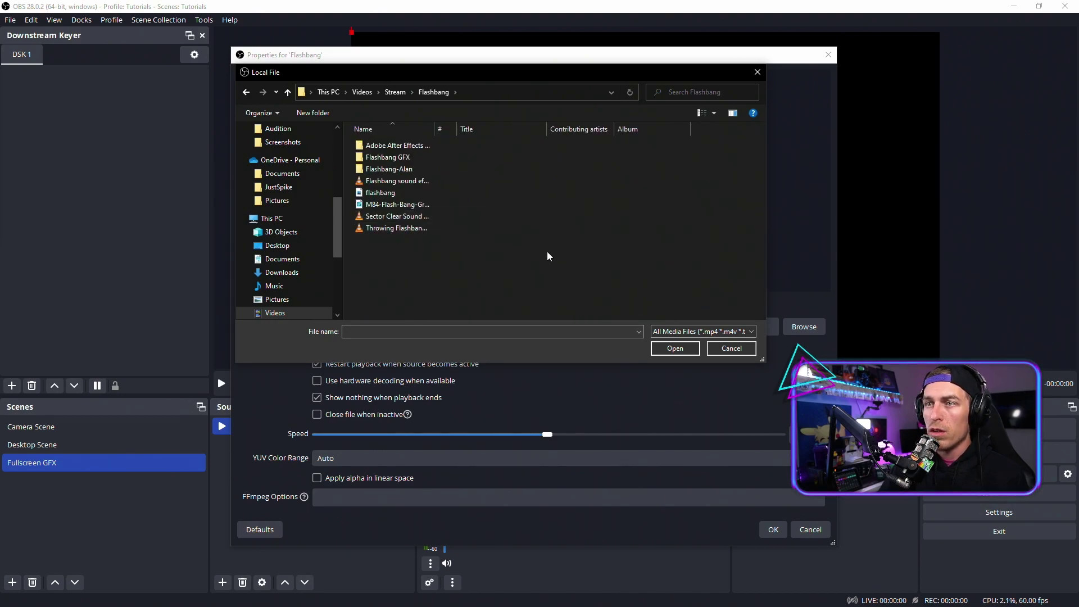
pyautogui.doubleClick(387, 160)
# - Compare the AVI and WEBM files, load Flashbang GFX - AVI as the local file, and accept the source properties
pyautogui.click(382, 166)
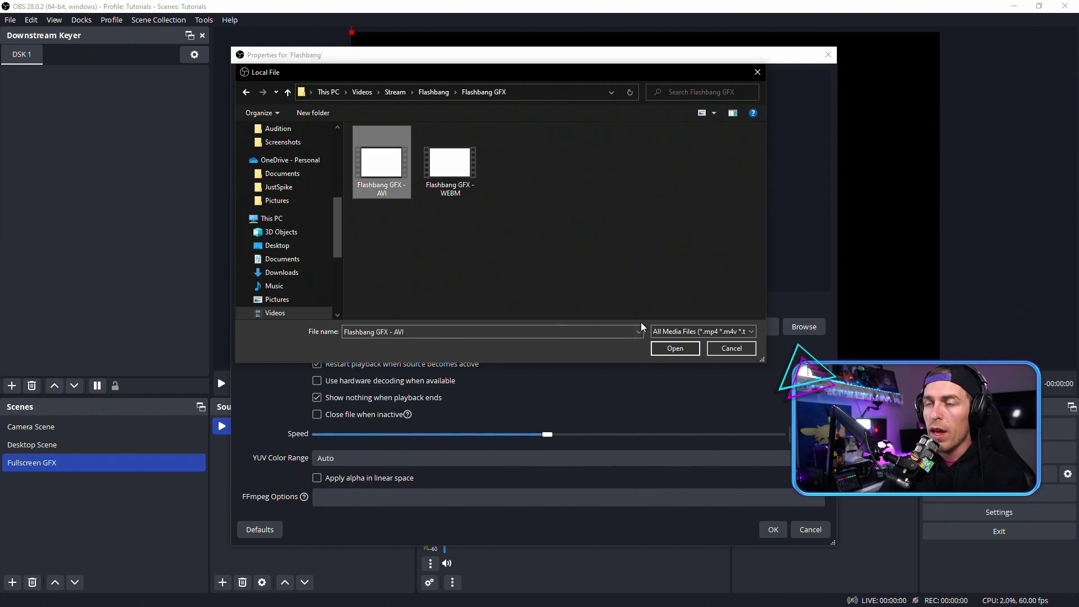
pyautogui.moveTo(489, 70); pyautogui.dragTo(527, 87)
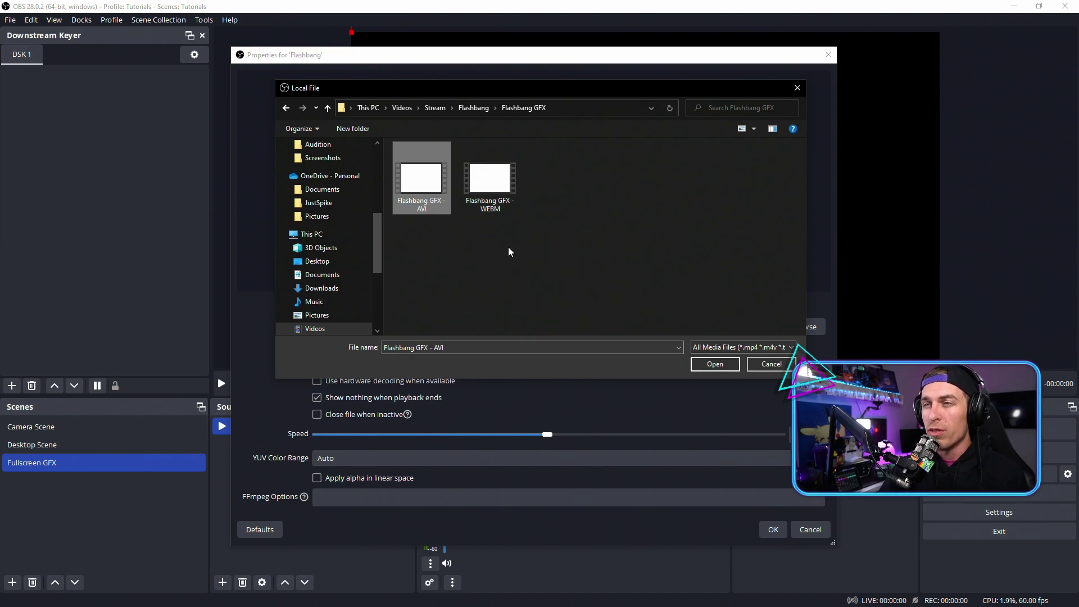
pyautogui.click(531, 246)
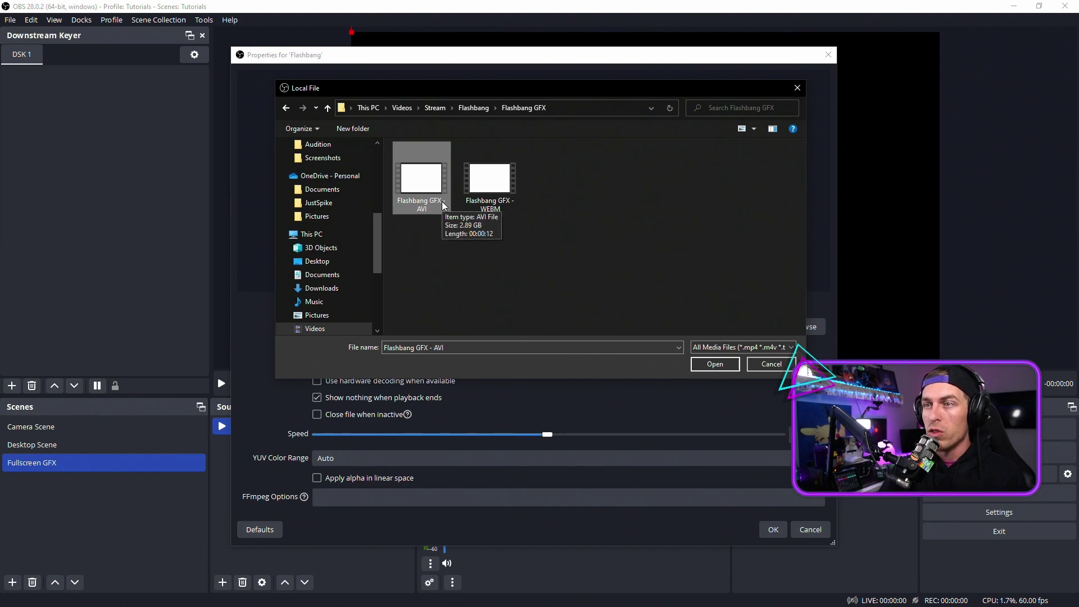
pyautogui.click(489, 195)
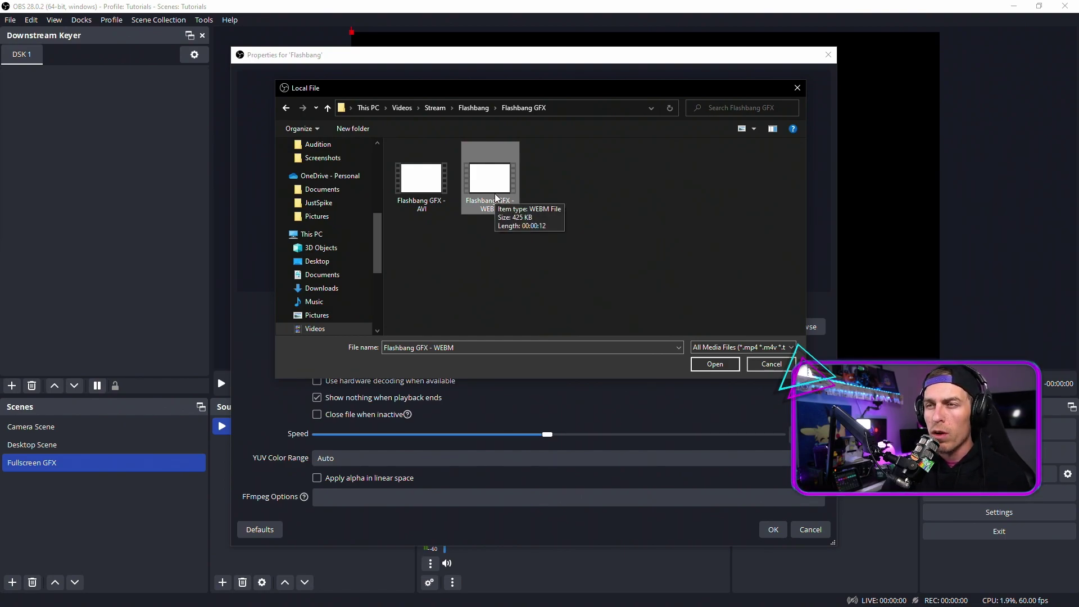
pyautogui.click(447, 196)
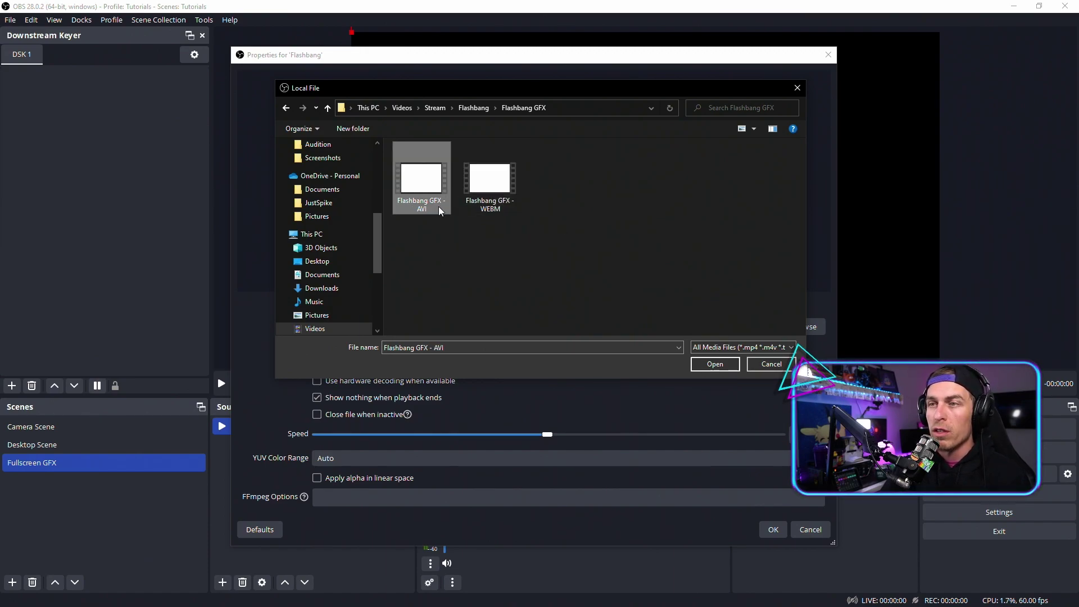
pyautogui.click(503, 197)
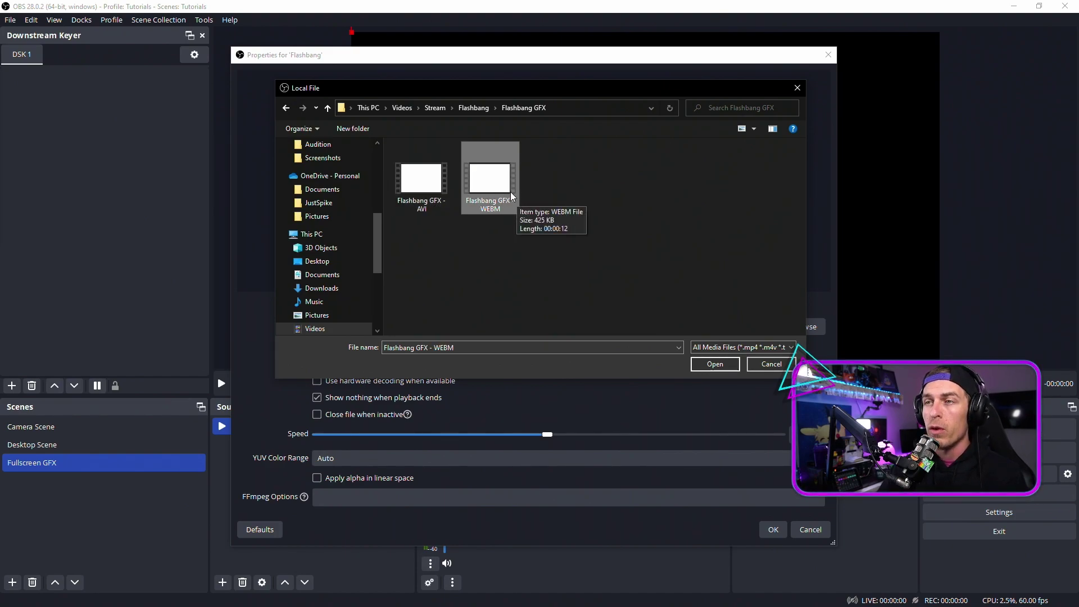
pyautogui.click(437, 206)
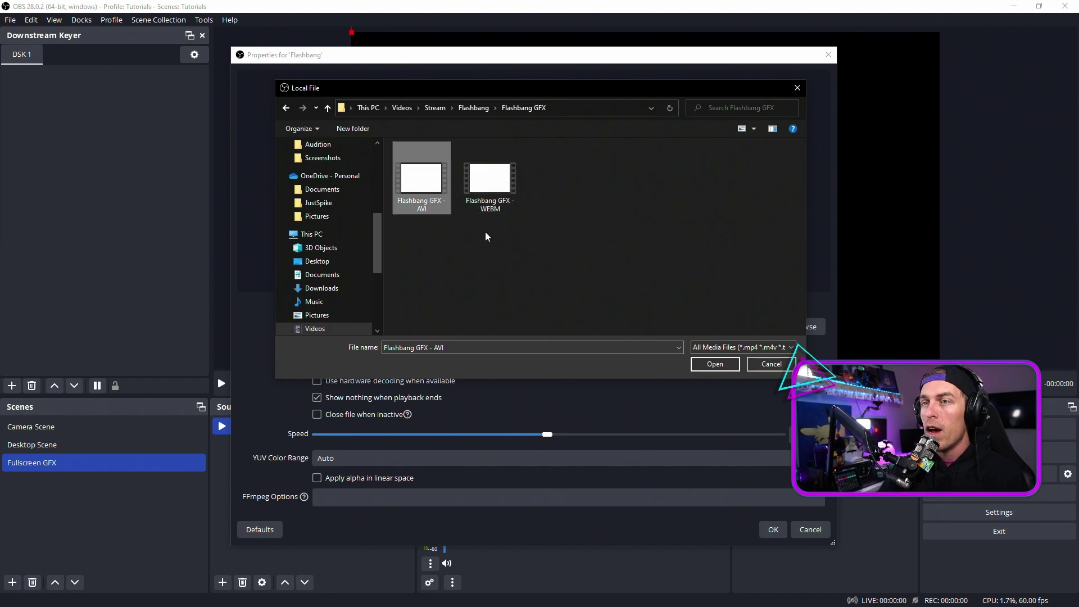
pyautogui.click(721, 367)
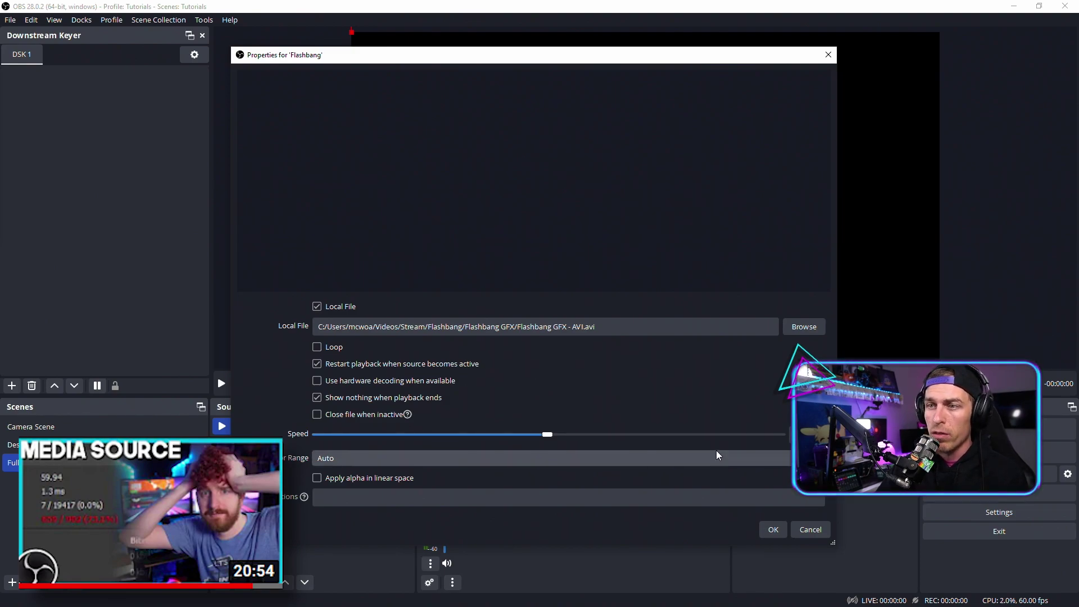
pyautogui.click(772, 530)
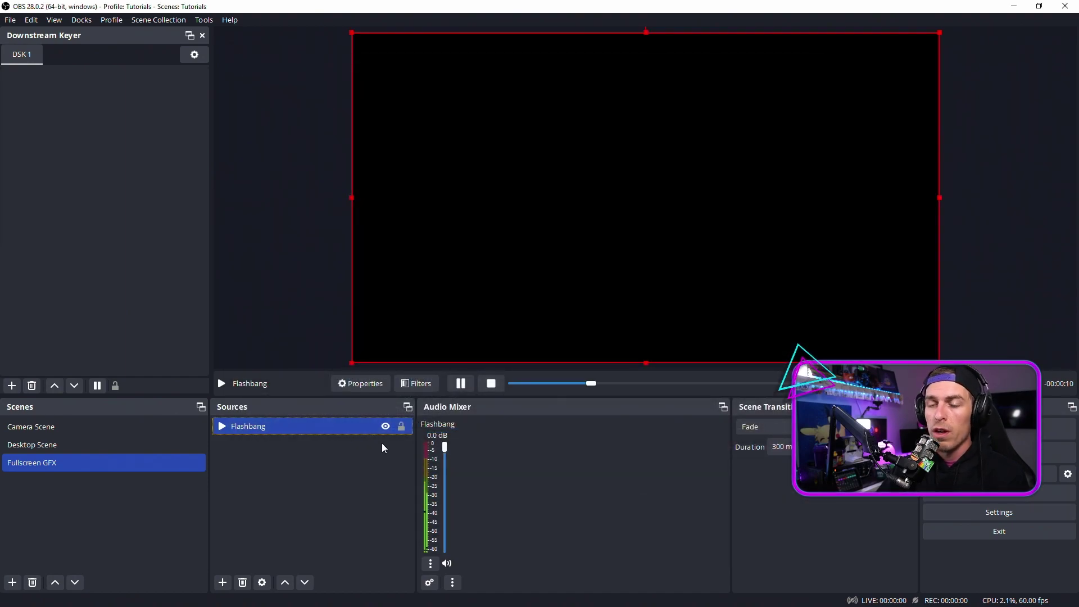
# - Lower the Flashbang audio to -1.9 dB and check the source's Show nothing when playback ends option
pyautogui.scroll(-2, 445, 449)
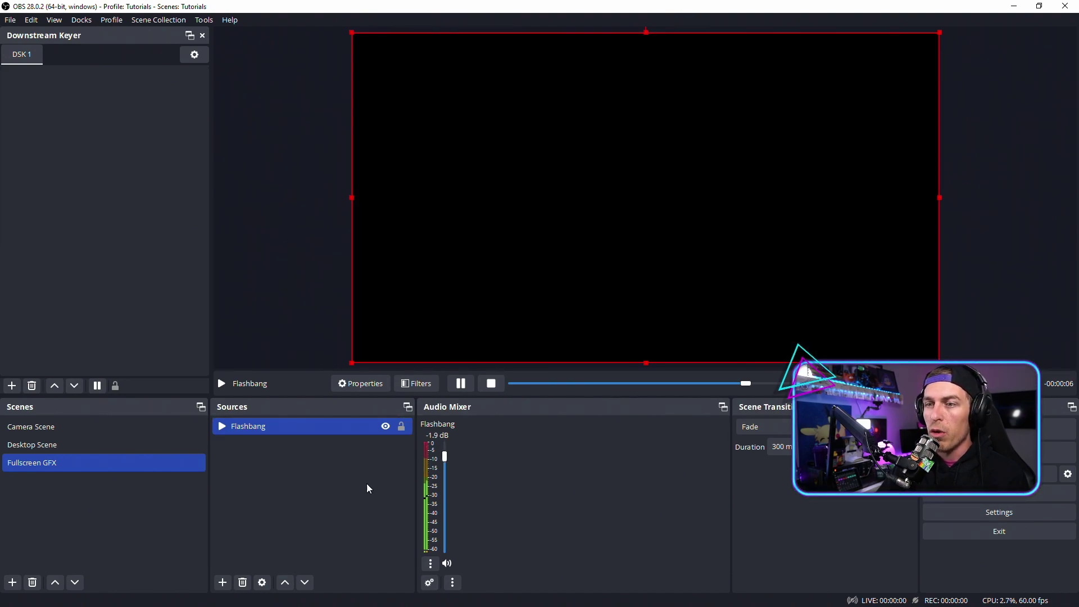
pyautogui.rightClick(306, 431)
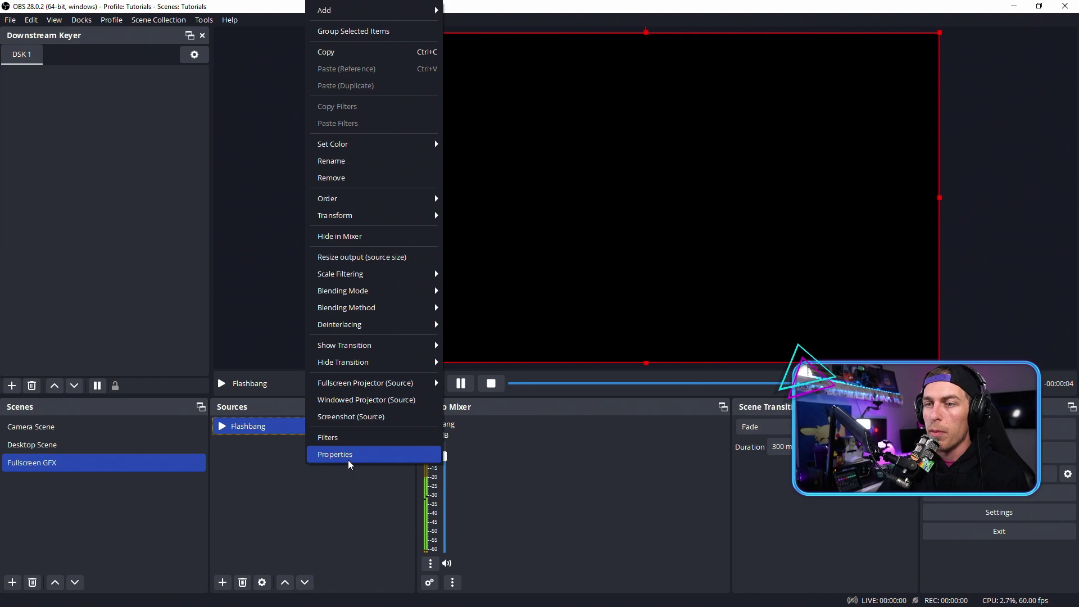
pyautogui.click(349, 459)
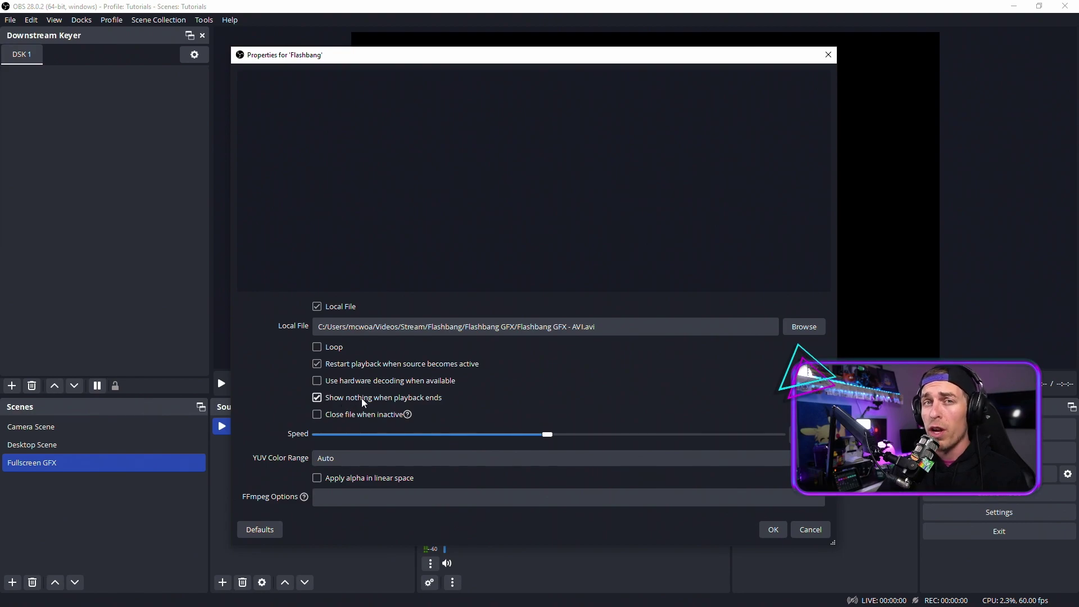
pyautogui.click(438, 398)
pyautogui.click(771, 529)
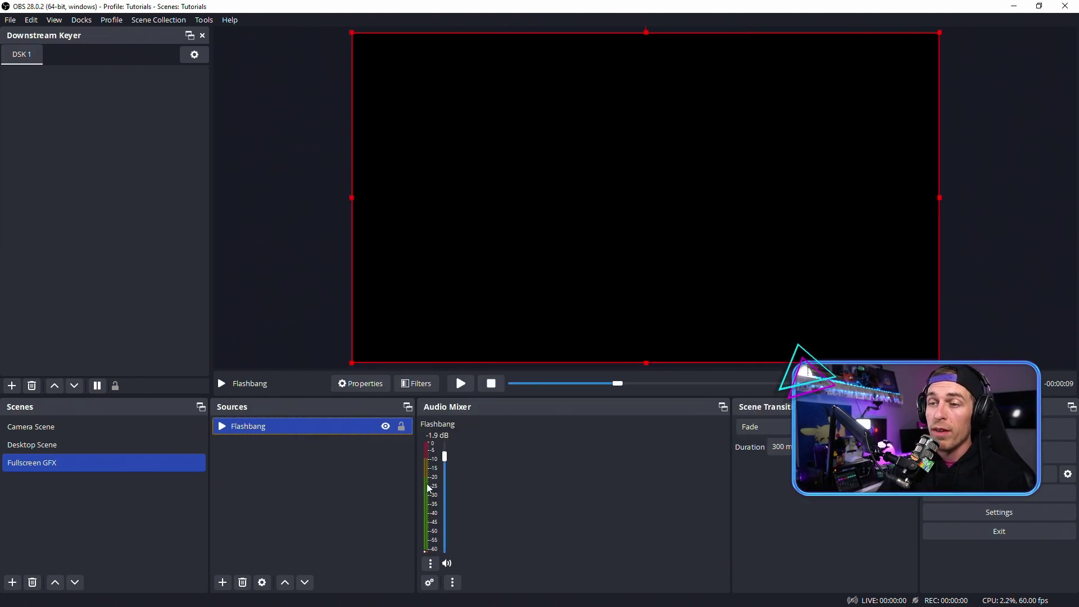
# - Set the Flashbang source's audio monitoring to Monitor Only (mute output) in the advanced audio properties
pyautogui.rightClick(429, 488)
pyautogui.click(483, 472)
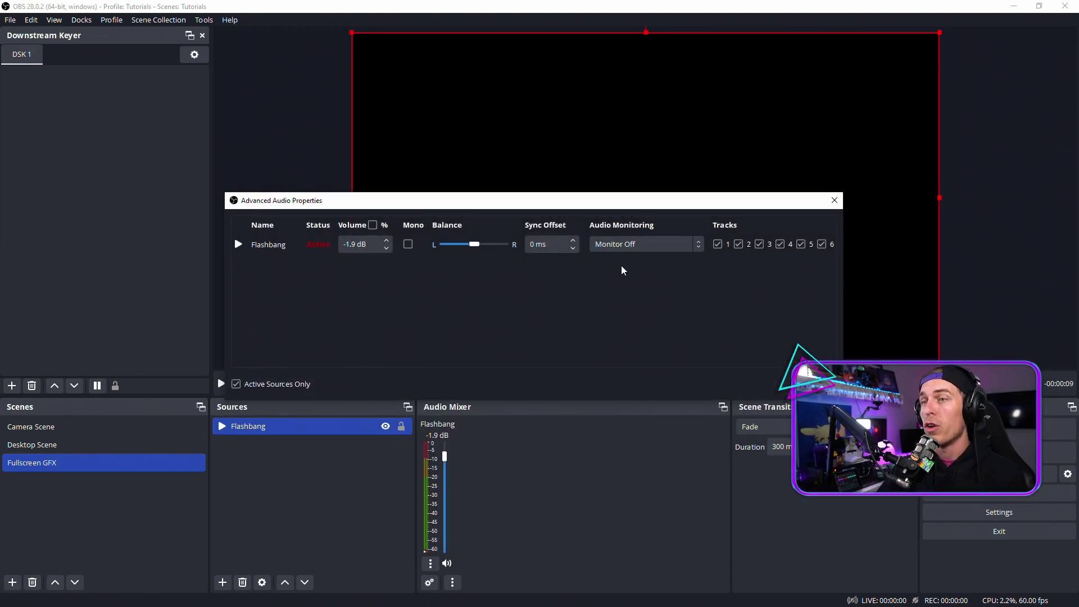
pyautogui.click(646, 248)
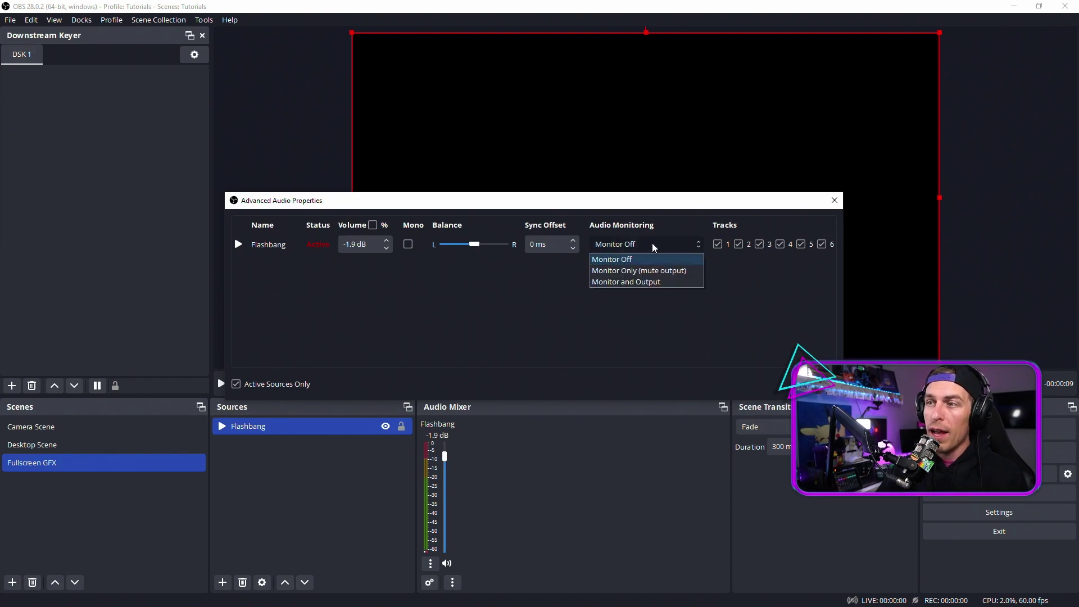
pyautogui.click(680, 269)
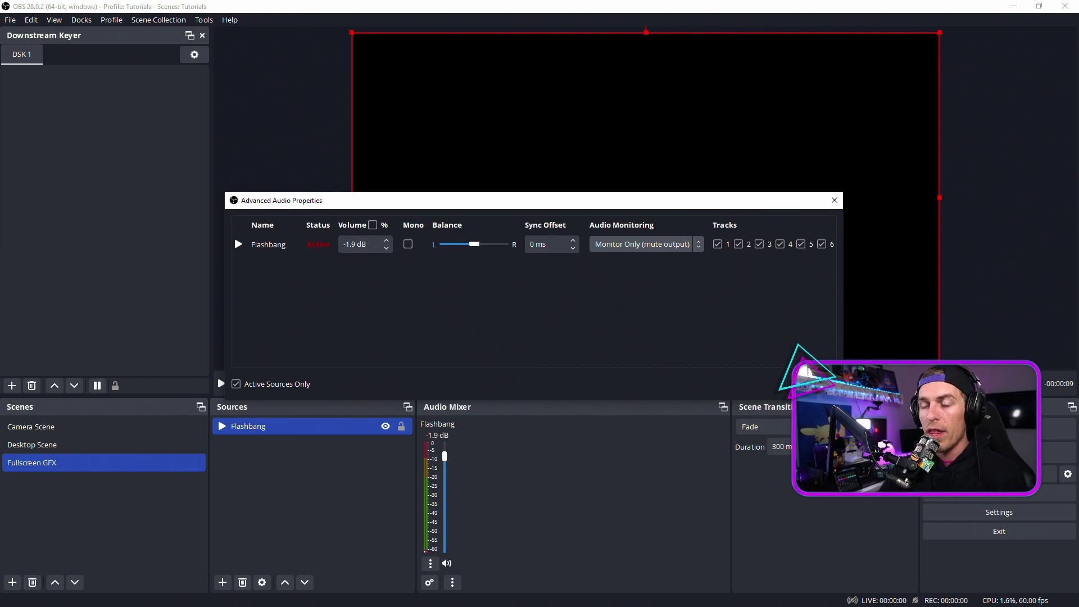
pyautogui.press('Escape')
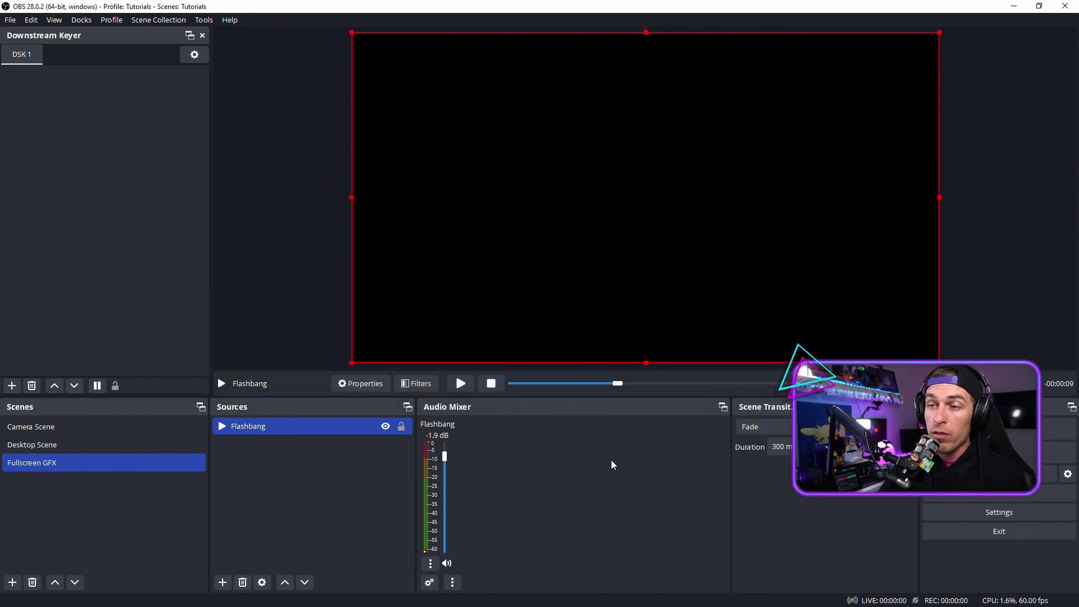
# - Hide the Flashbang source, and add the Fullscreen GFX scene to DSK 1 as its active scene
pyautogui.click(292, 427)
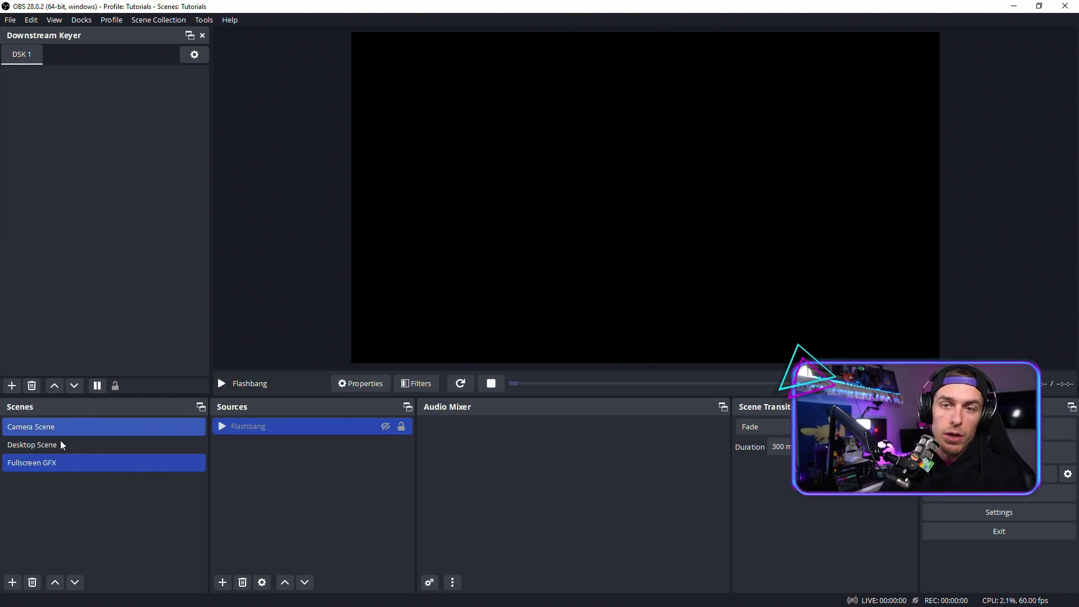
pyautogui.click(12, 386)
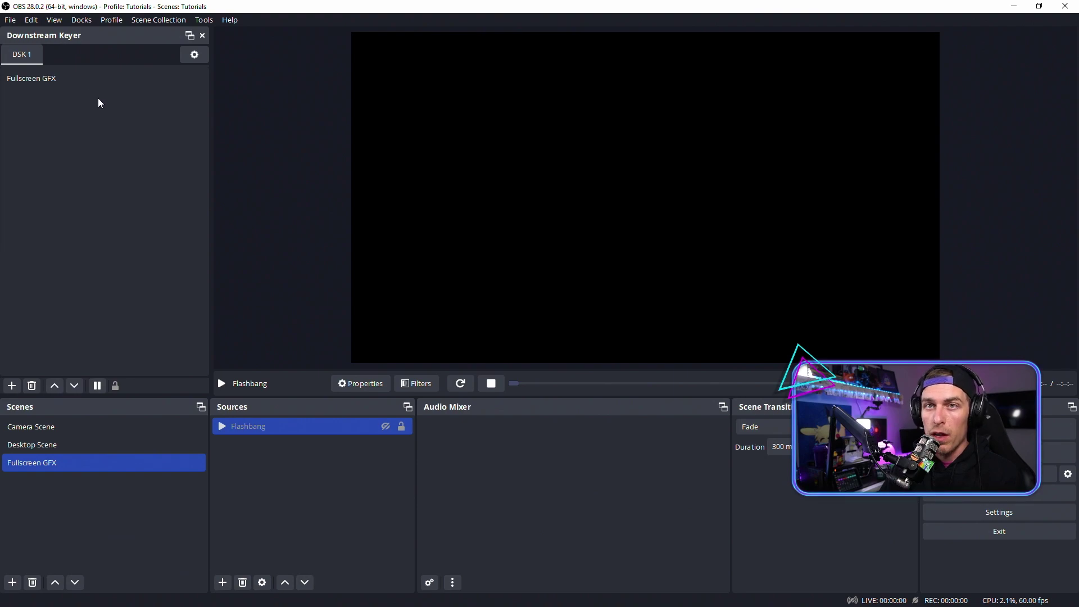
pyautogui.click(83, 78)
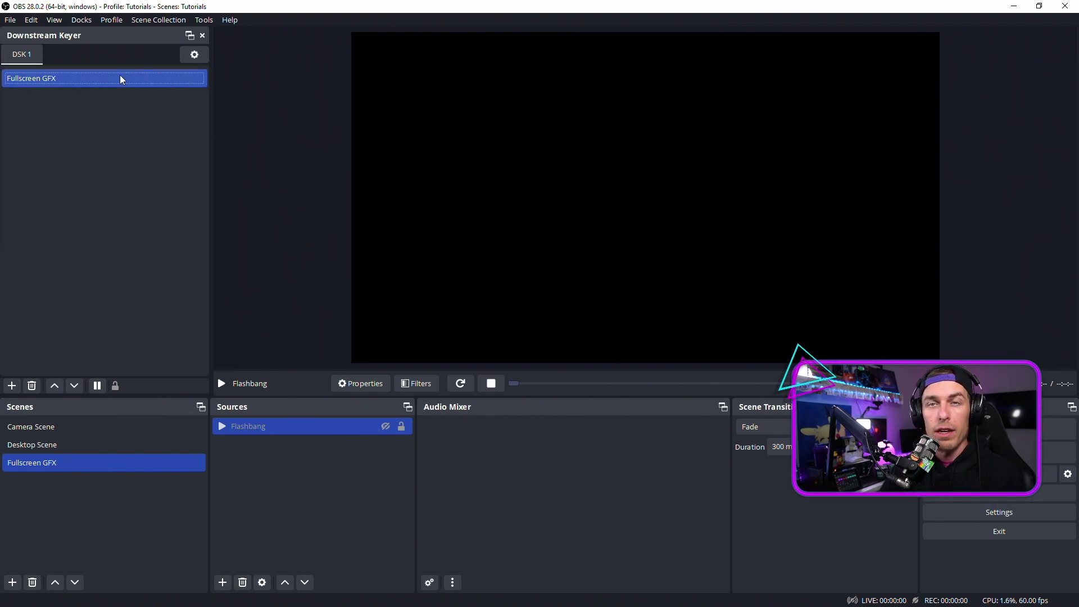
# - Switch through Camera Scene and Desktop Scene, ending on Camera Scene, and turn on Studio Mode
pyautogui.click(82, 424)
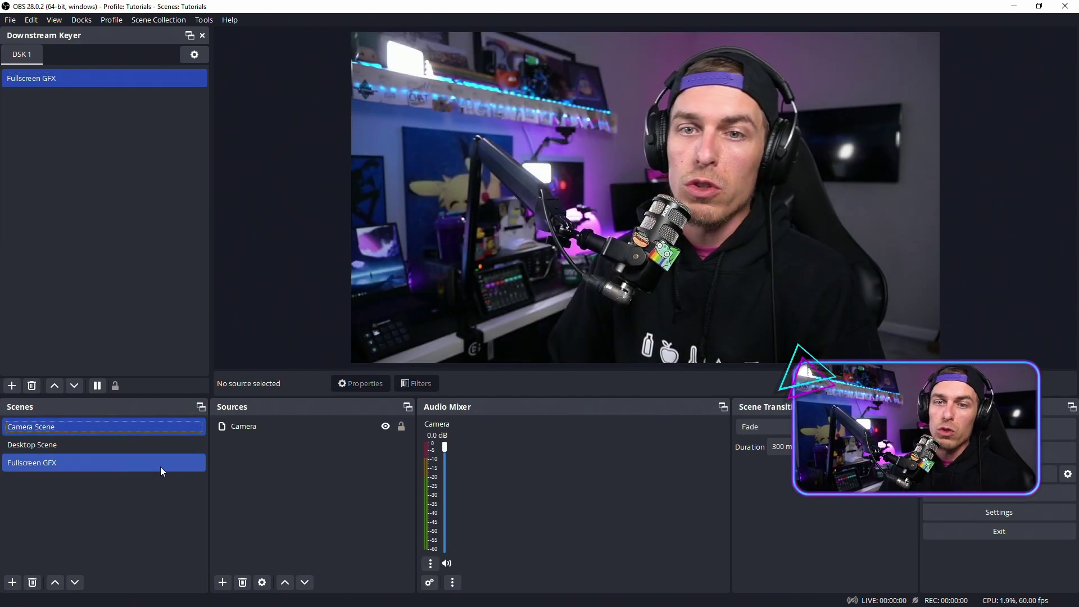
pyautogui.click(105, 440)
pyautogui.click(104, 430)
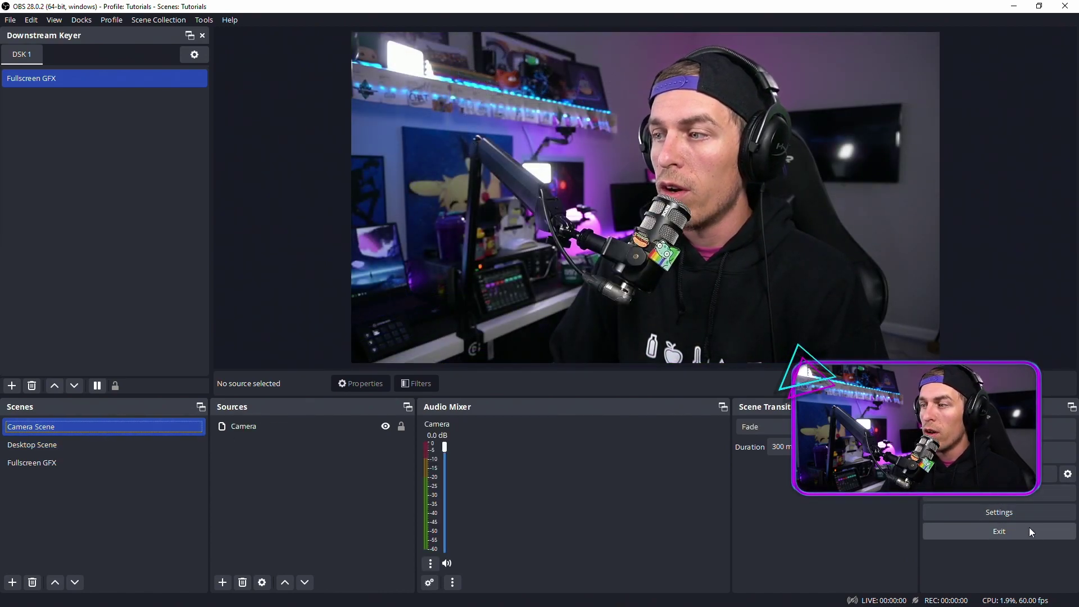
pyautogui.click(1003, 498)
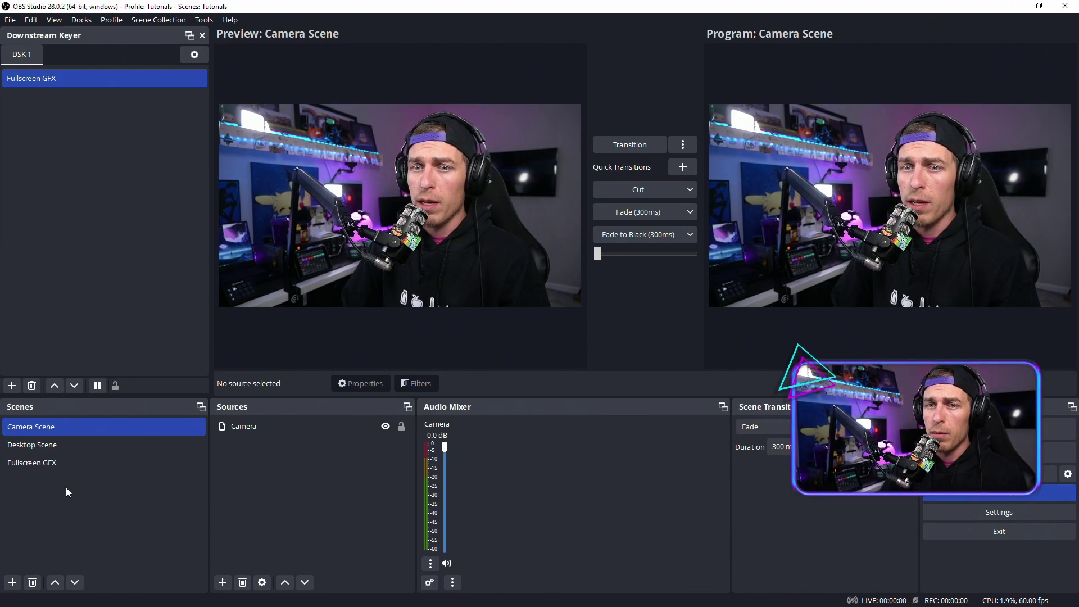
# - Play the Flashbang over the program by making it visible in Fullscreen GFX, lower its volume to -28.8 dB, and replay it
pyautogui.click(65, 463)
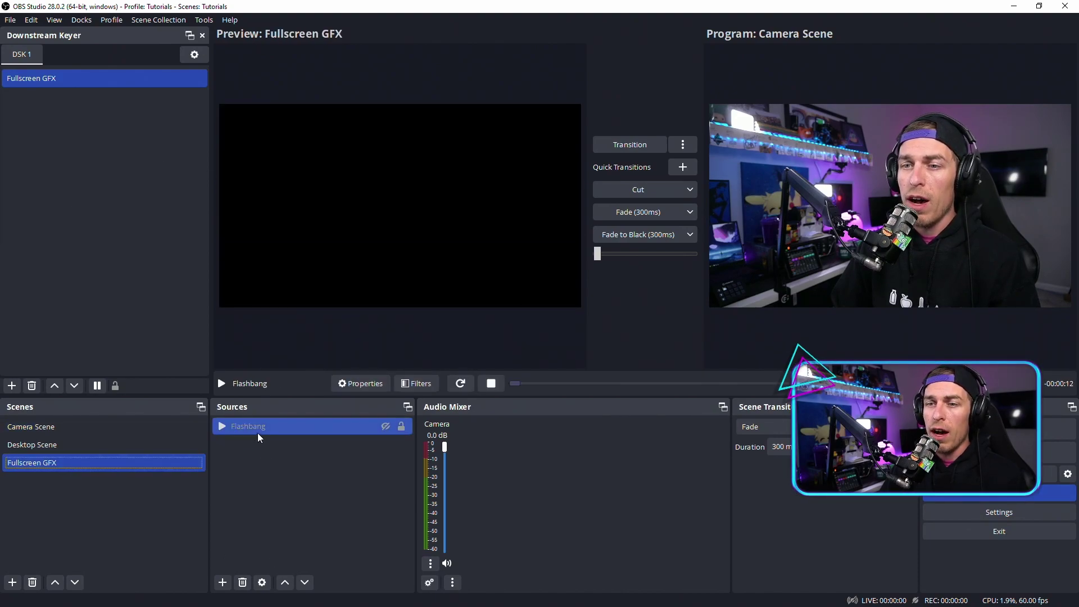
pyautogui.click(385, 426)
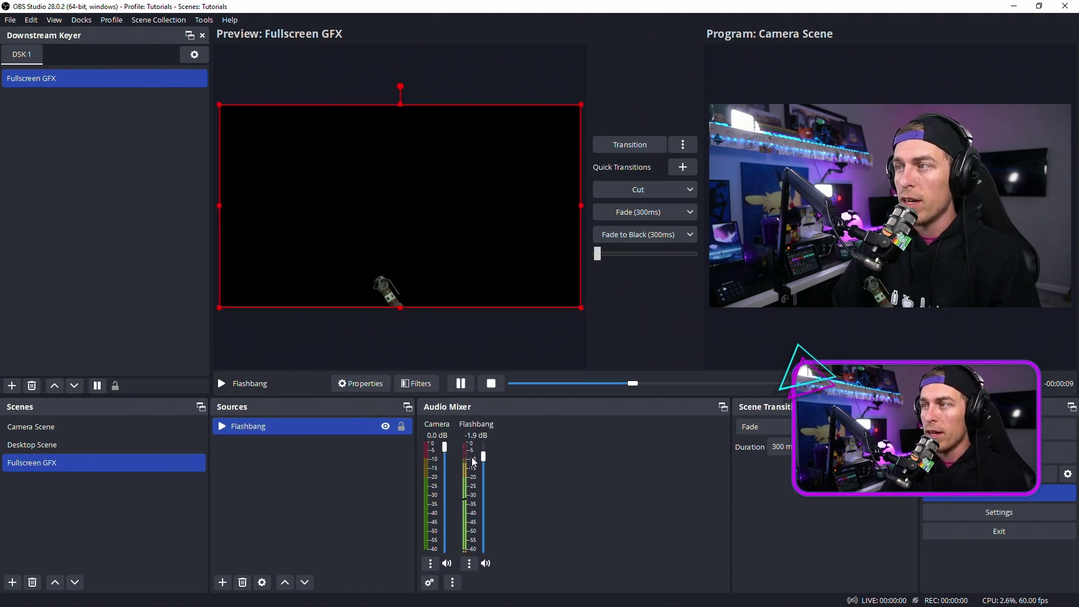
pyautogui.scroll(-1, 484, 468)
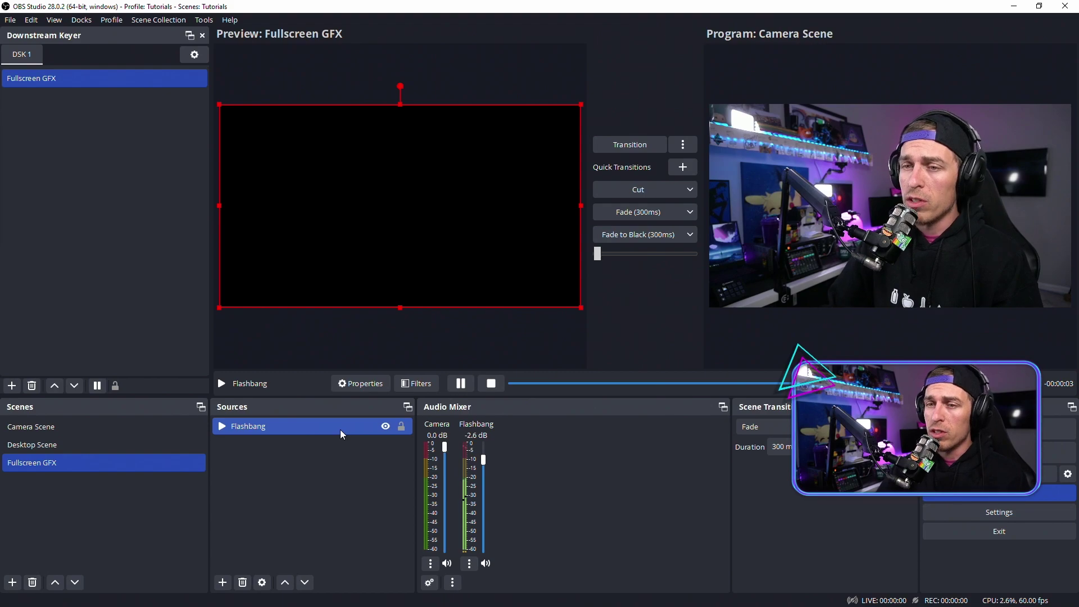
pyautogui.click(385, 426)
pyautogui.click(386, 426)
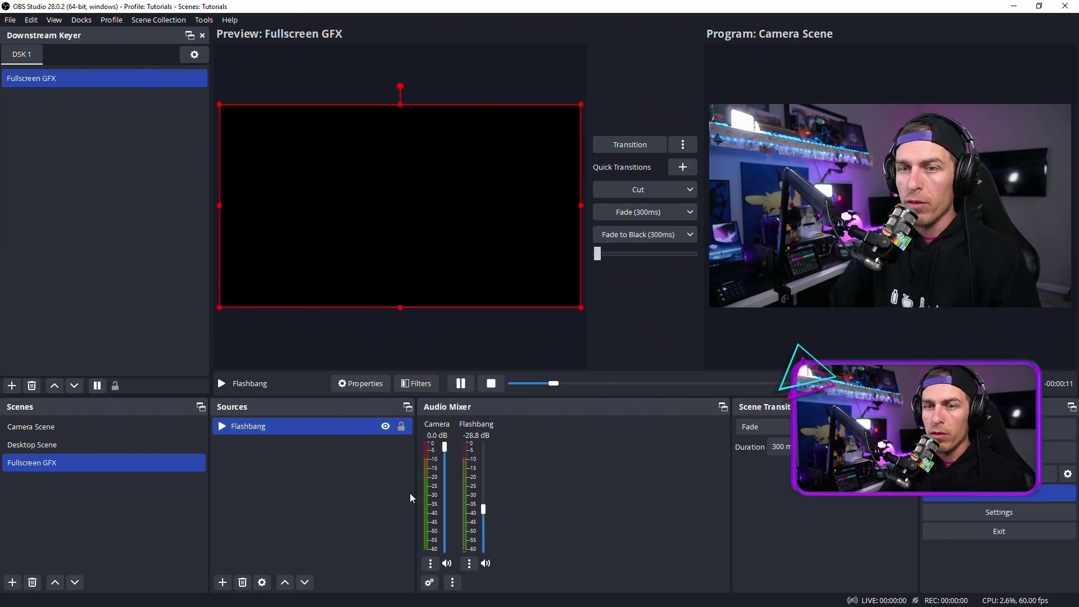
# - Preview Desktop Scene and transition it to the program while the Flashbang media is playing
pyautogui.click(140, 442)
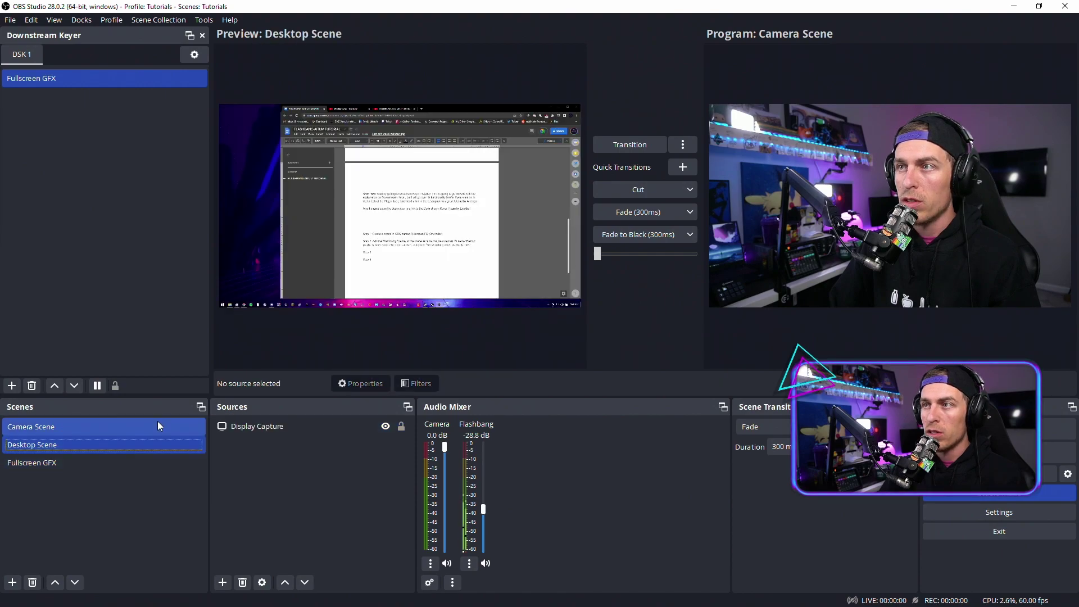
pyautogui.click(626, 147)
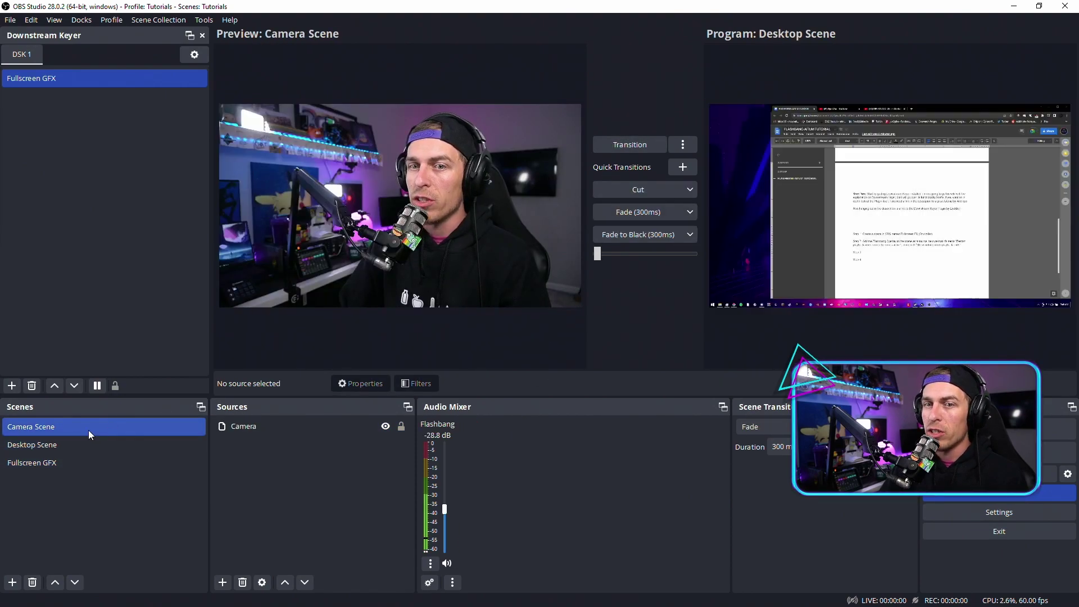
# - Preview Camera Scene, transition it back to the program, and turn off Studio Mode
pyautogui.click(93, 444)
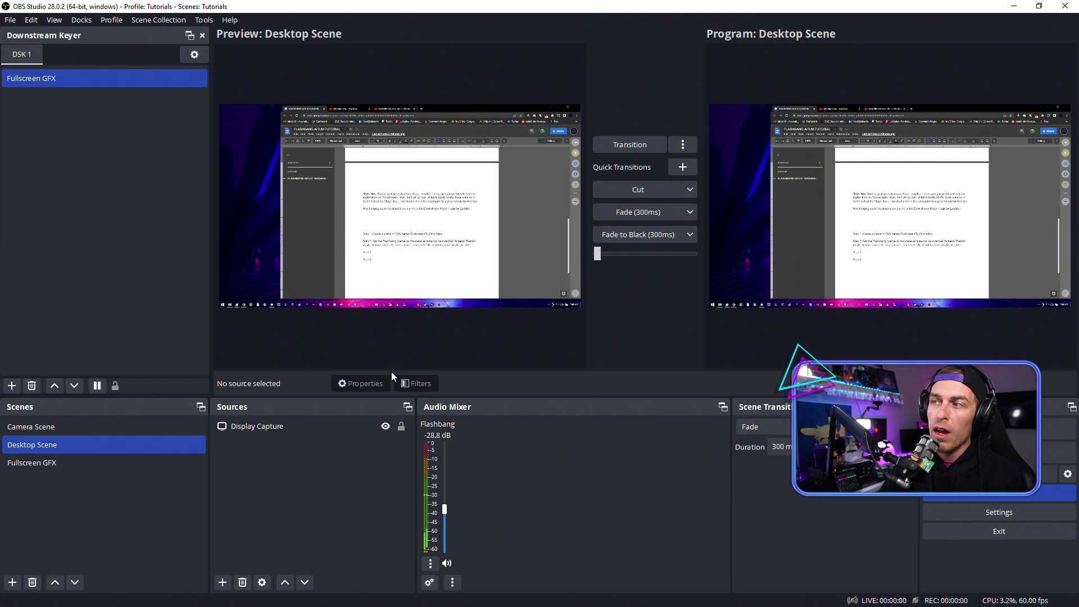
pyautogui.click(74, 427)
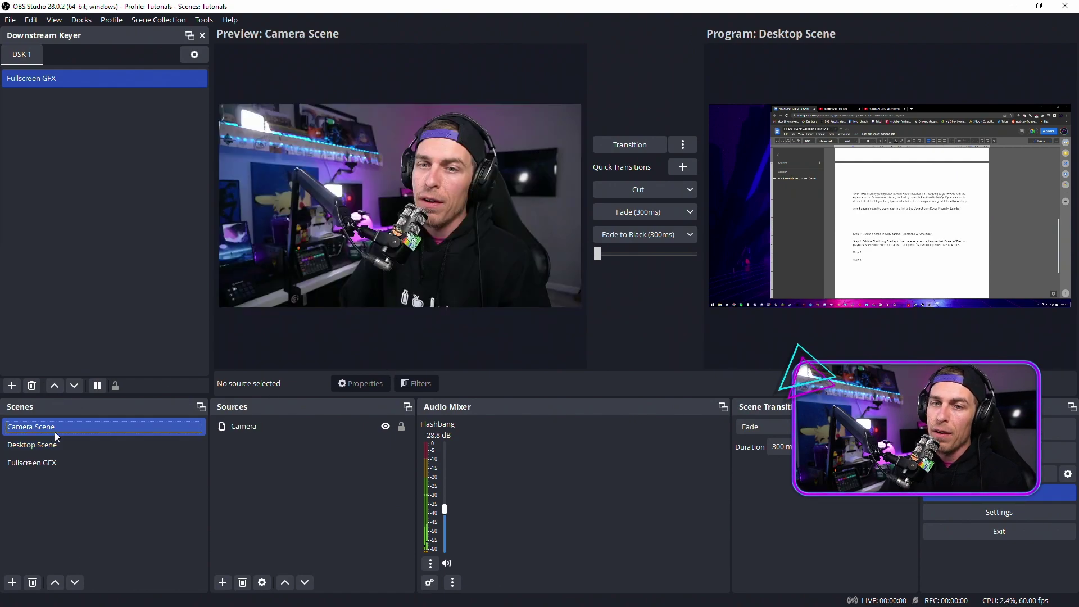
pyautogui.click(645, 140)
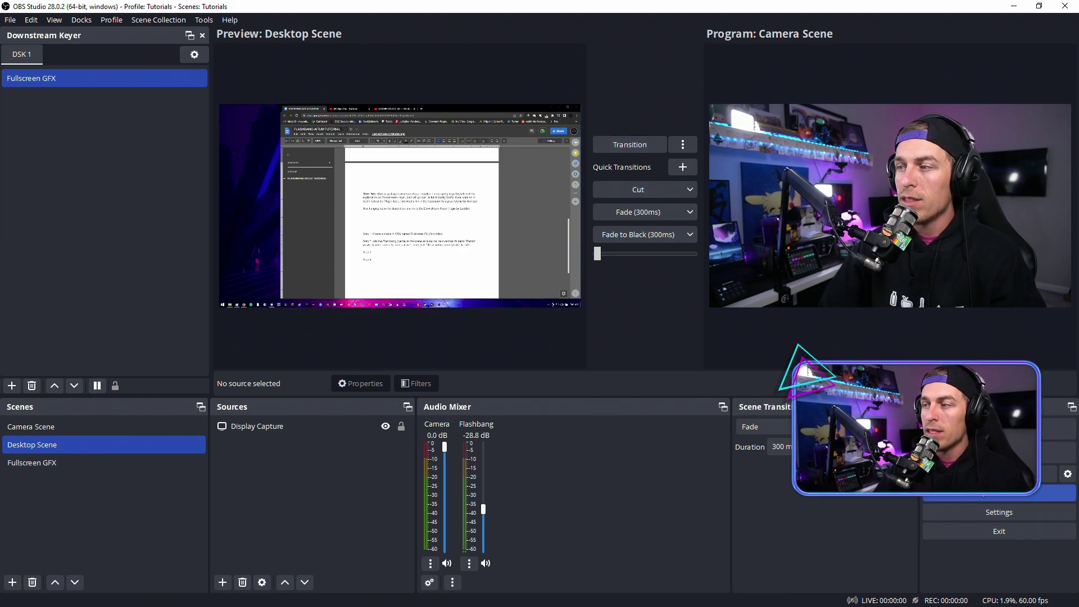
pyautogui.click(1057, 493)
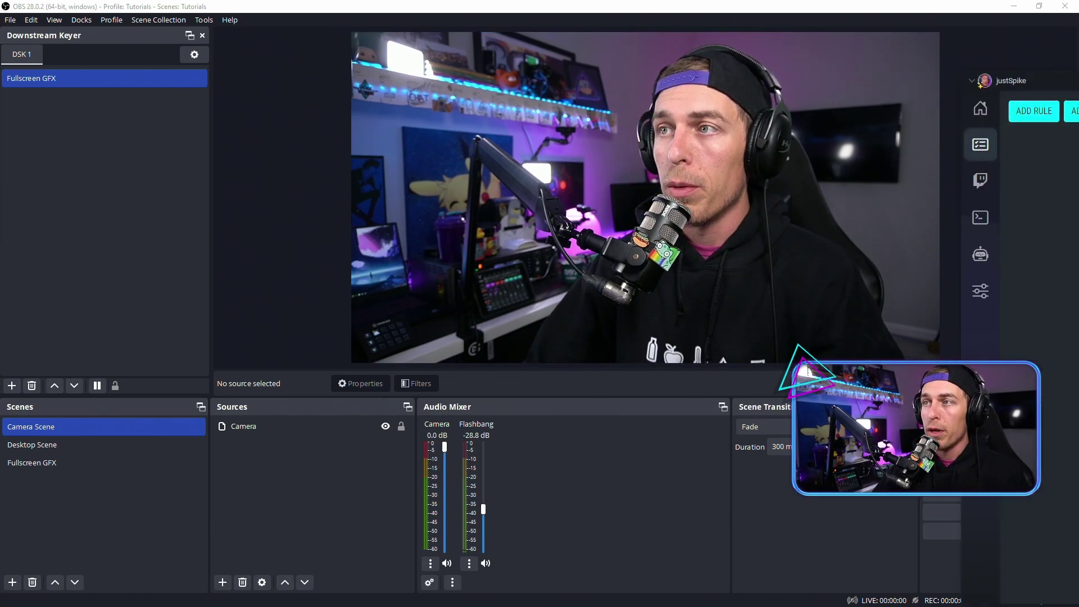
# - Switch to Aitum and create a new Twitch redemption named "Flashbang - 002"
pyautogui.moveTo(371, 100); pyautogui.dragTo(321, 41)
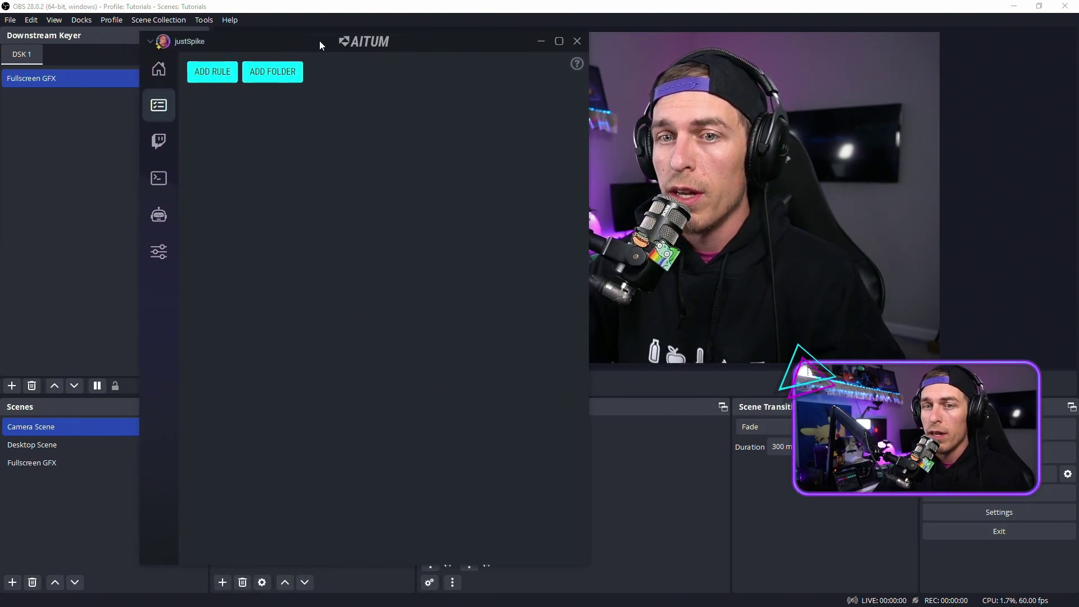
pyautogui.click(161, 140)
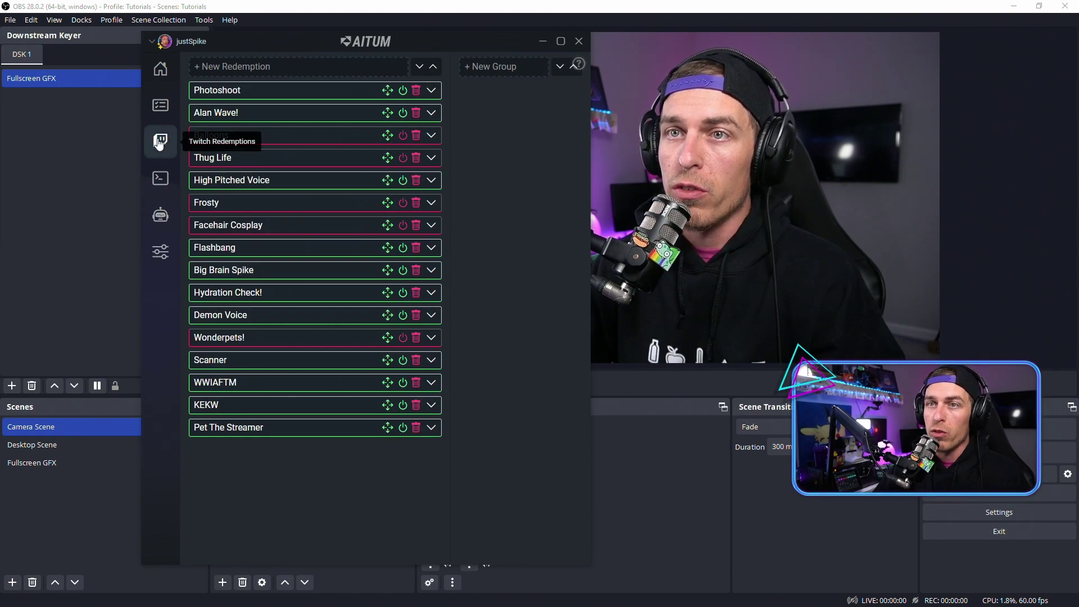
pyautogui.click(282, 68)
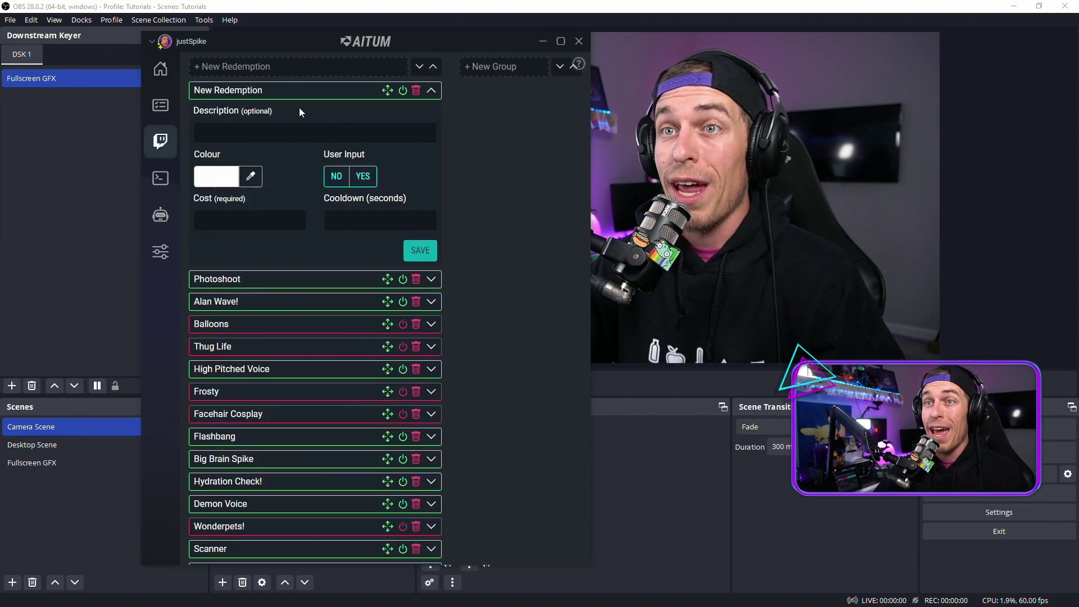
pyautogui.moveTo(286, 91); pyautogui.dragTo(181, 90)
pyautogui.write('F')
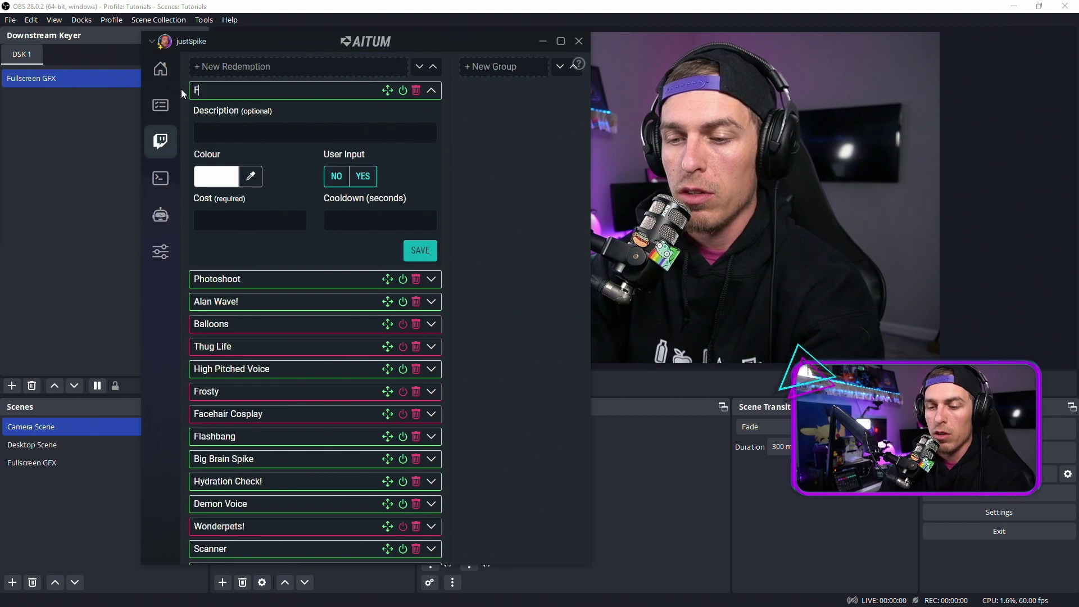
pyautogui.write('lashbang')
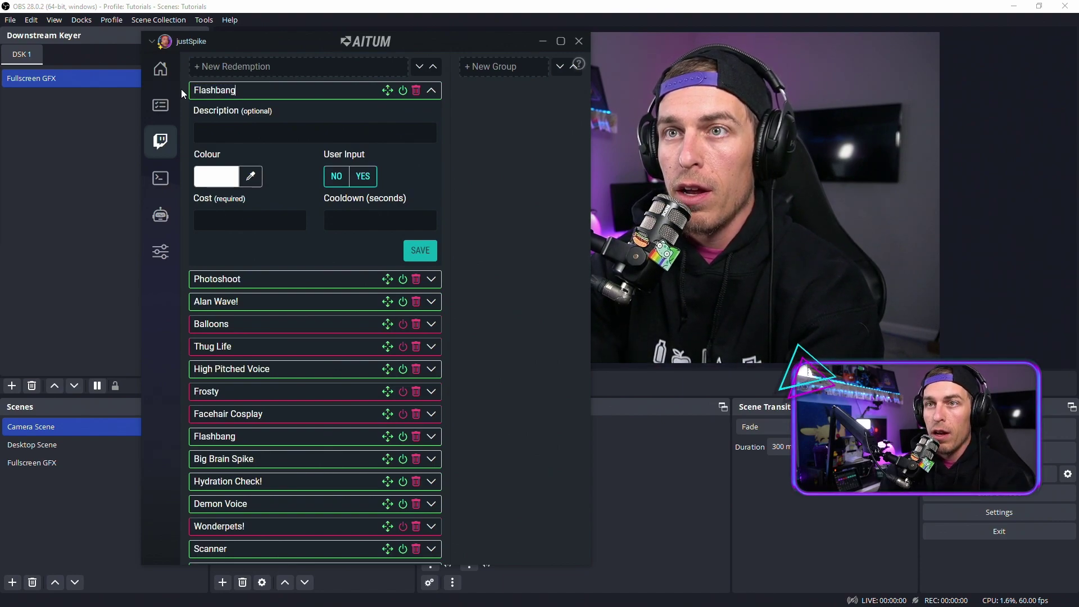
pyautogui.write(' - 002')
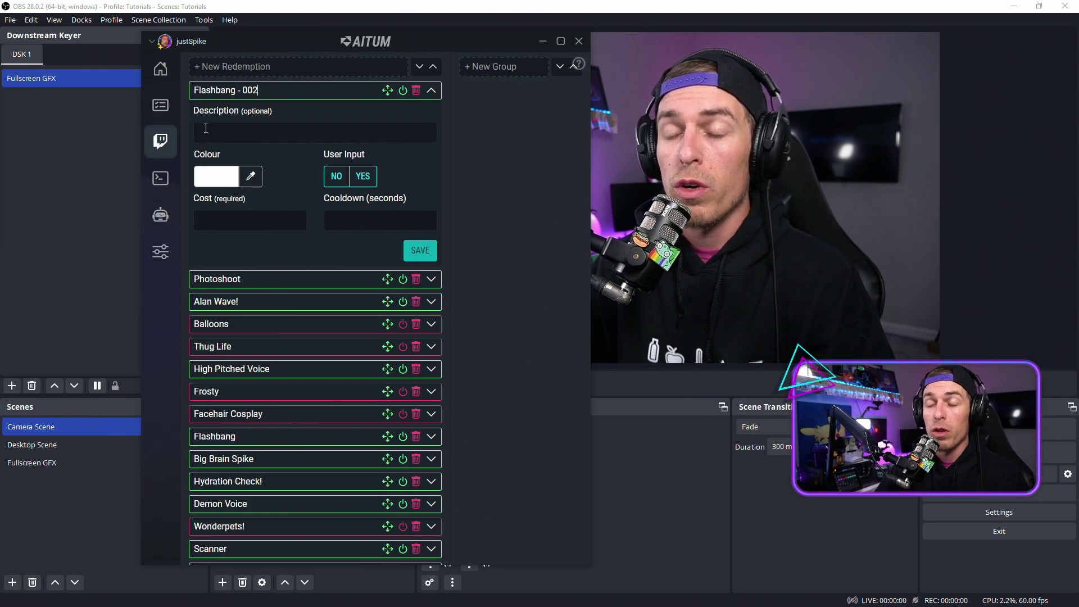
# - Disable user input for the Flashbang - 002 redemption, set its cost to 700 and cooldown to 60 seconds, and save it
pyautogui.click(266, 131)
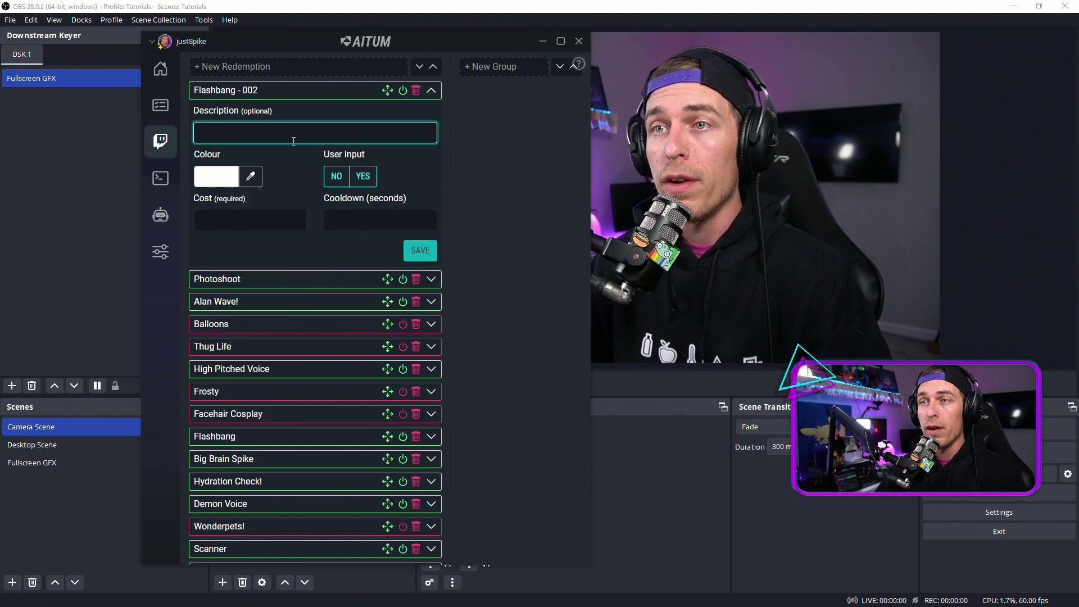
pyautogui.click(336, 175)
pyautogui.press('Tab')
pyautogui.write('700')
pyautogui.click(362, 220)
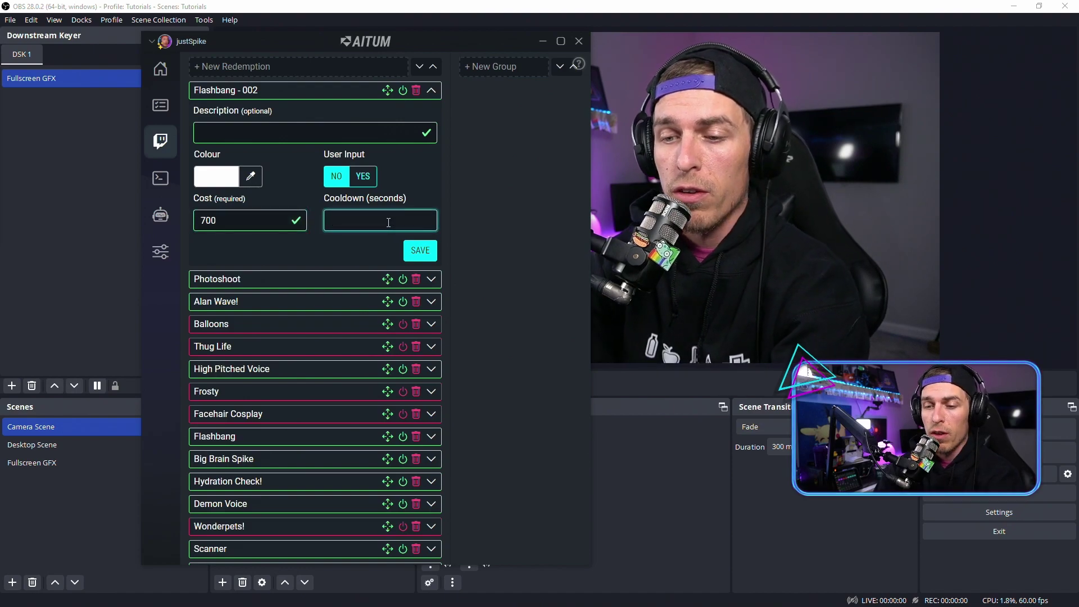
pyautogui.write('6')
pyautogui.click(360, 246)
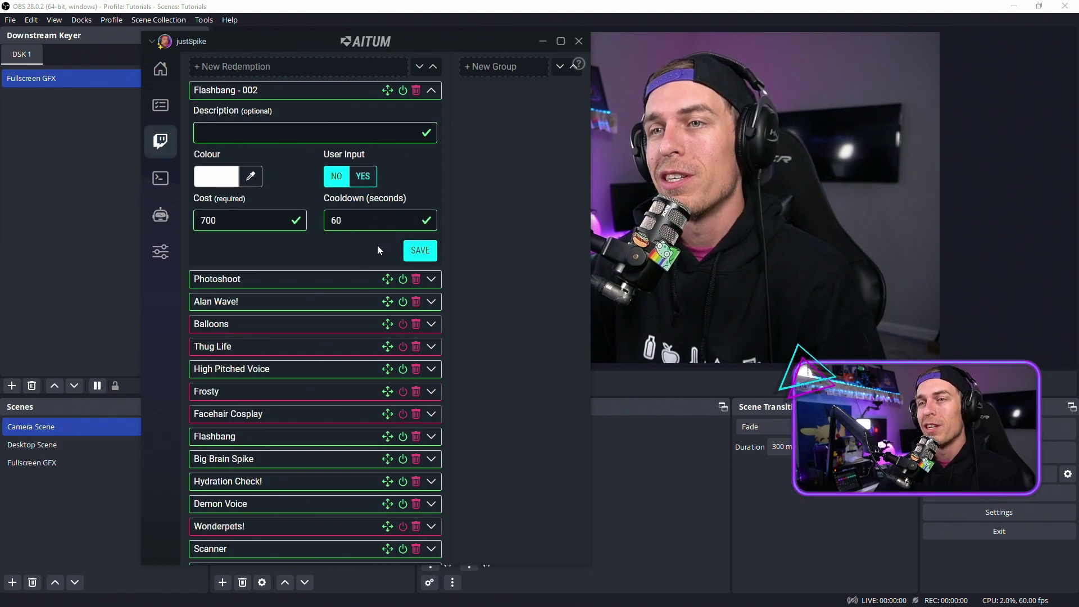
pyautogui.click(422, 252)
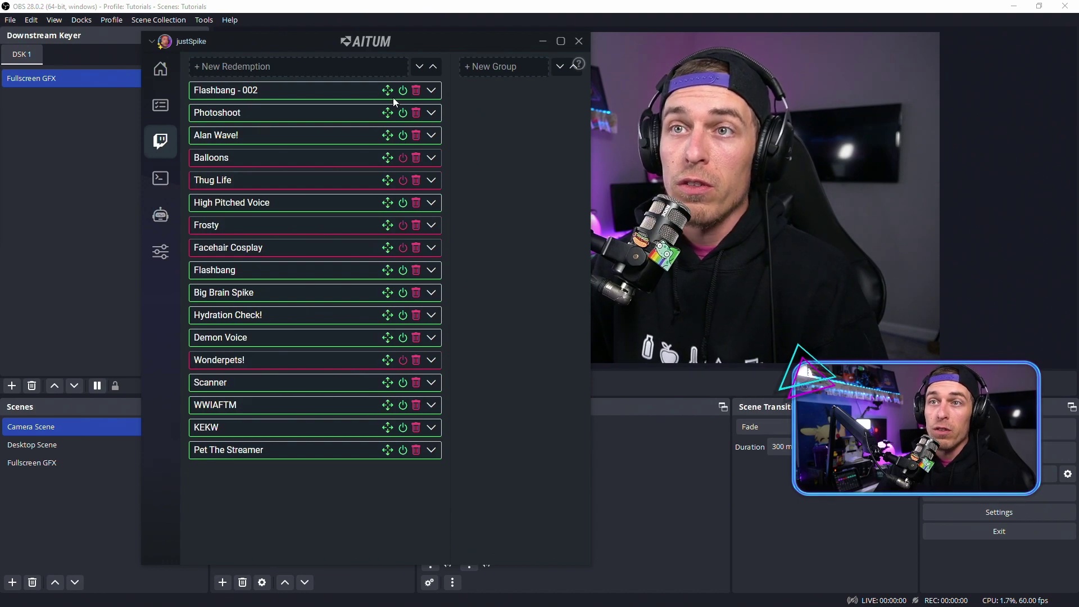
pyautogui.tripleClick(222, 92)
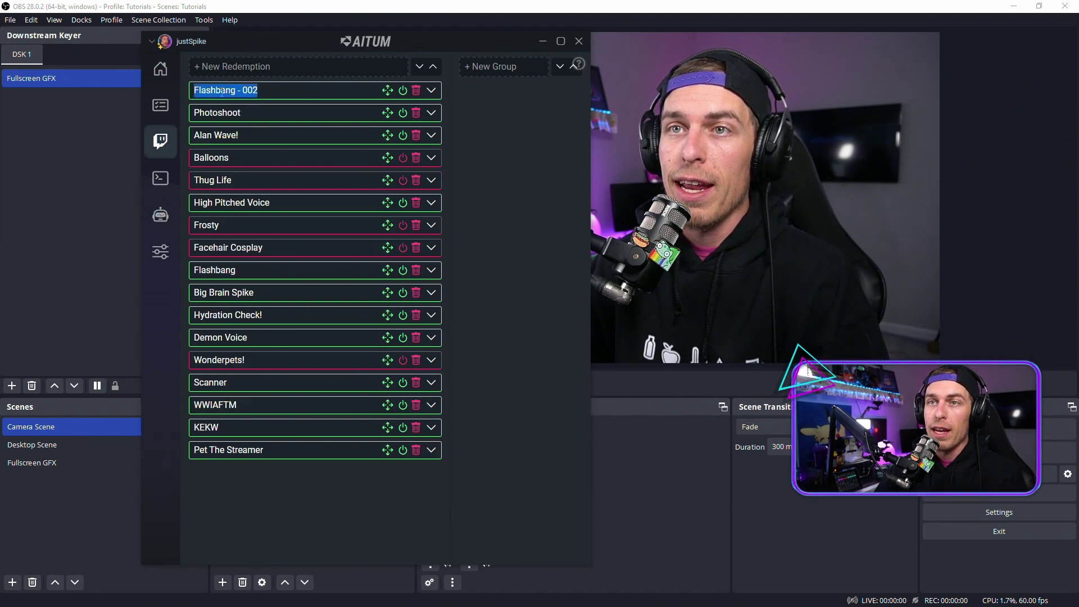
pyautogui.click(278, 91)
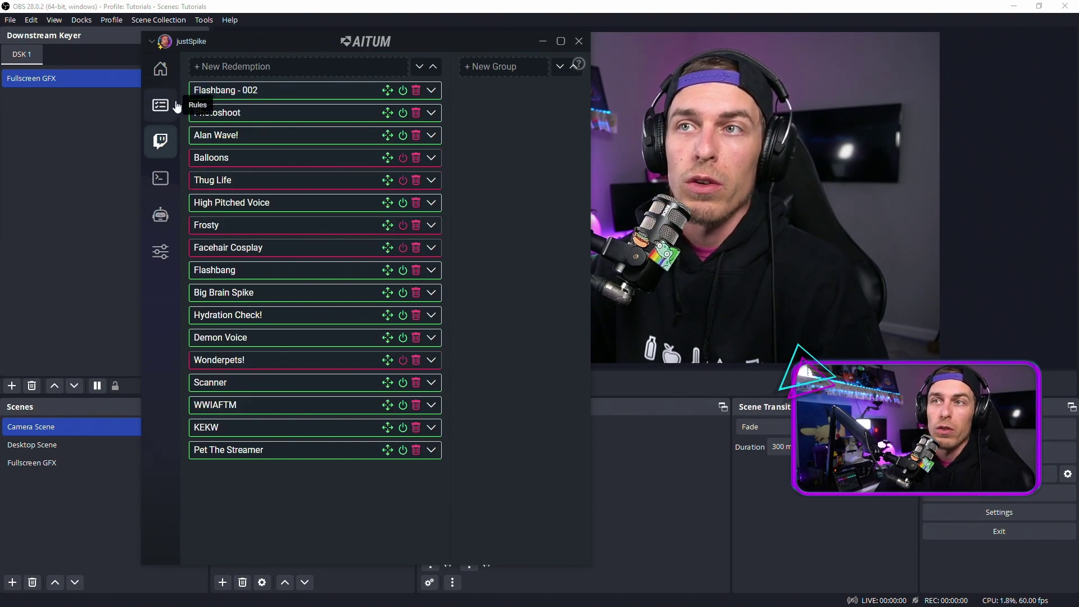
pyautogui.moveTo(386, 38); pyautogui.dragTo(358, 39)
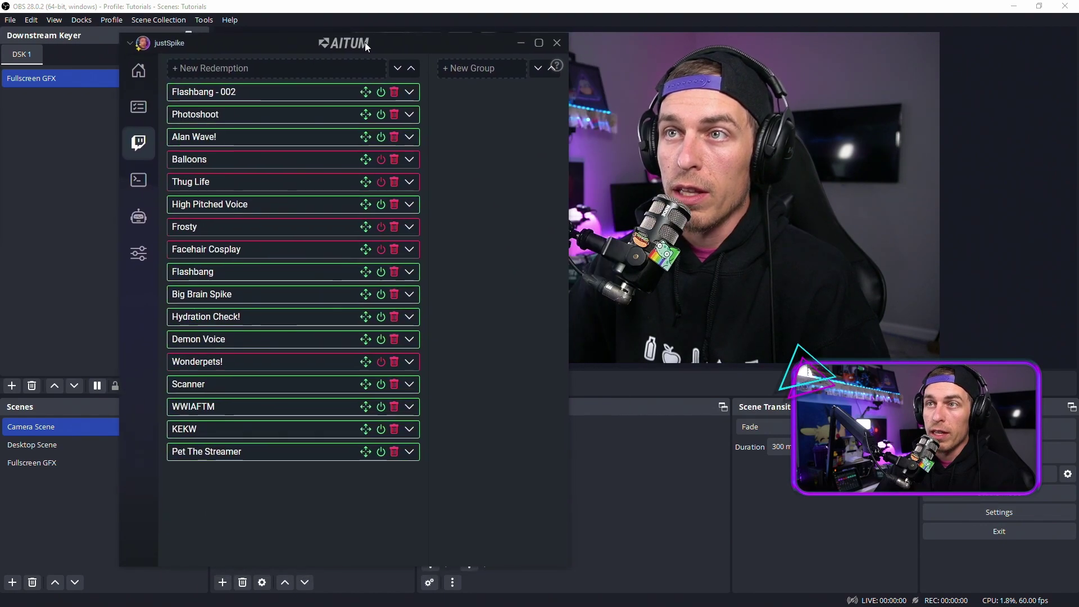
# - Add a new rule in Aitum and name it "Flashbang"
pyautogui.click(132, 105)
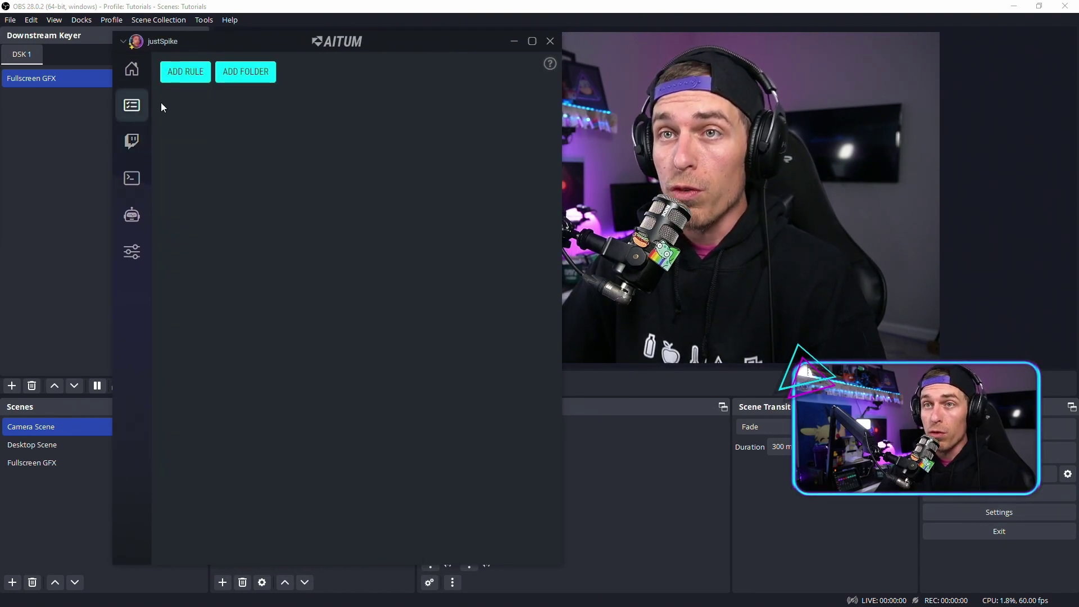
pyautogui.click(197, 83)
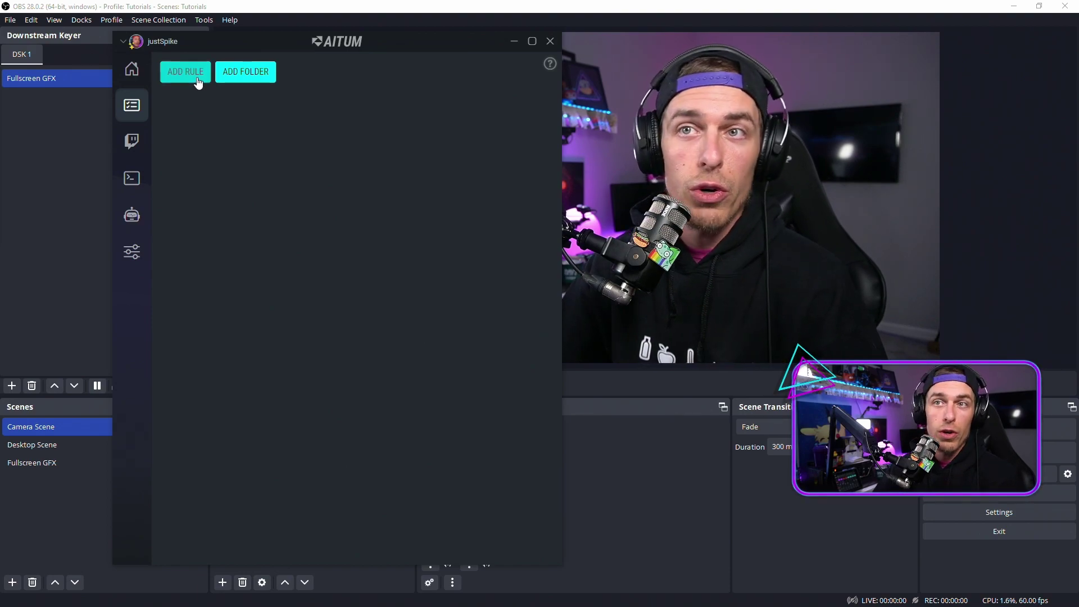
pyautogui.click(198, 82)
pyautogui.moveTo(275, 99); pyautogui.dragTo(204, 100)
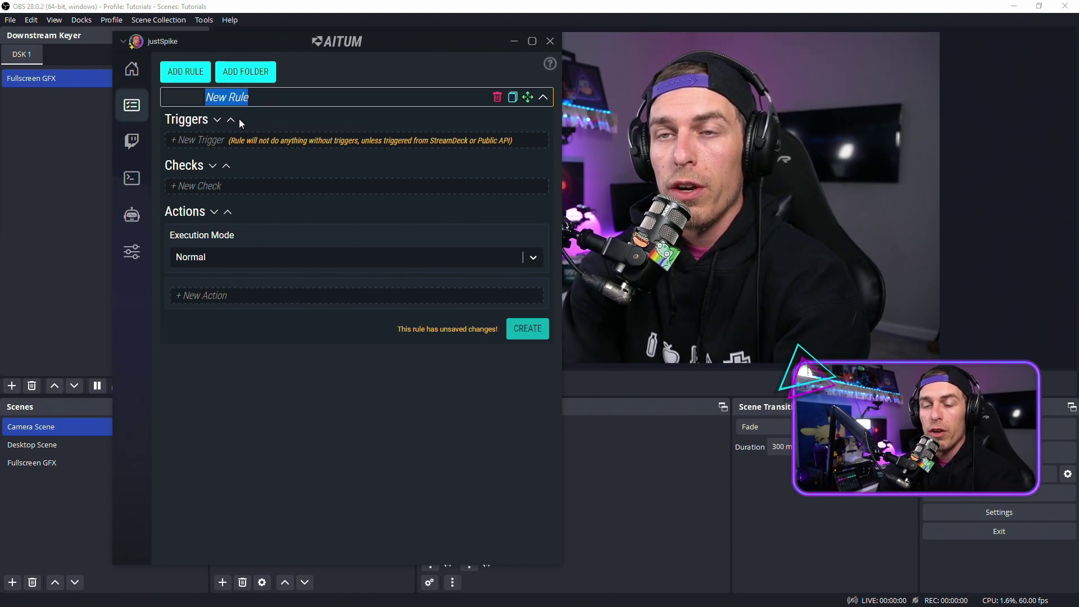
pyautogui.write('Fla')
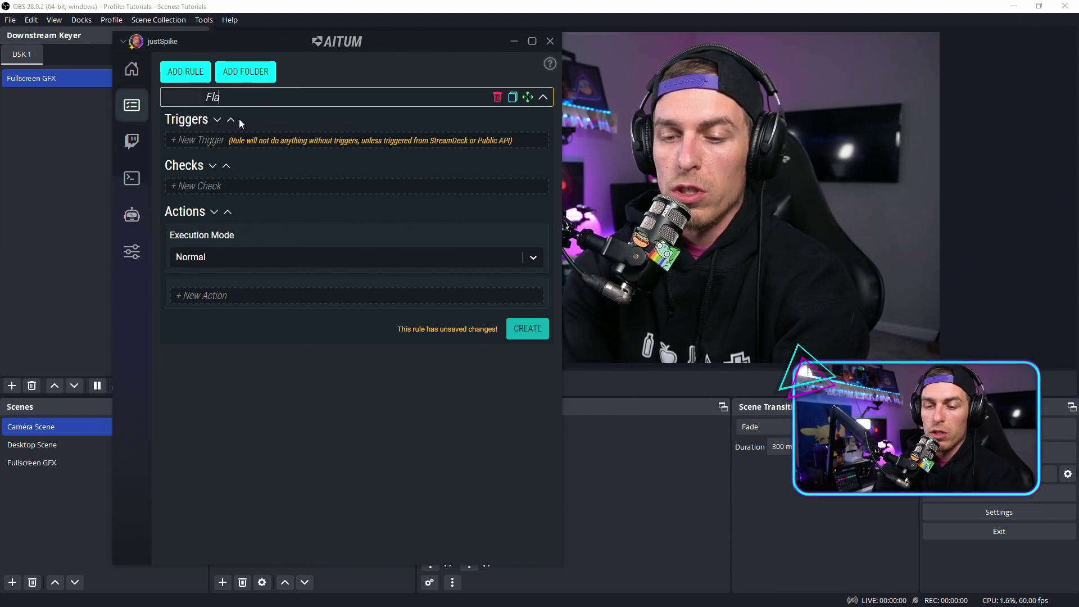
pyautogui.write('shbang')
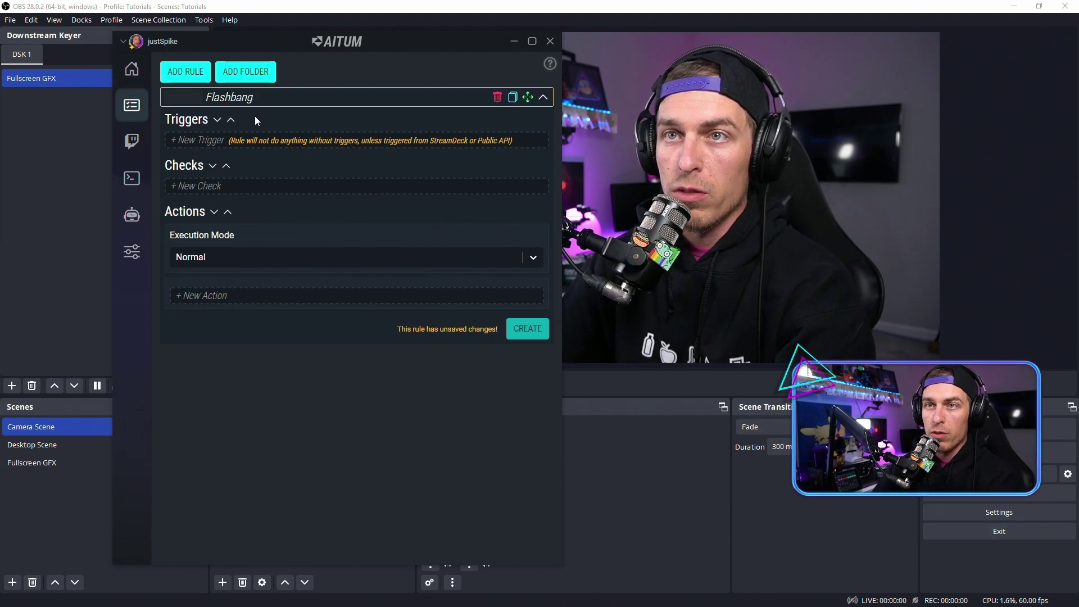
# - Add a trigger to the Flashbang rule with Twitch as the device and Channel Point Redemption as the message type
pyautogui.click(278, 142)
pyautogui.click(333, 181)
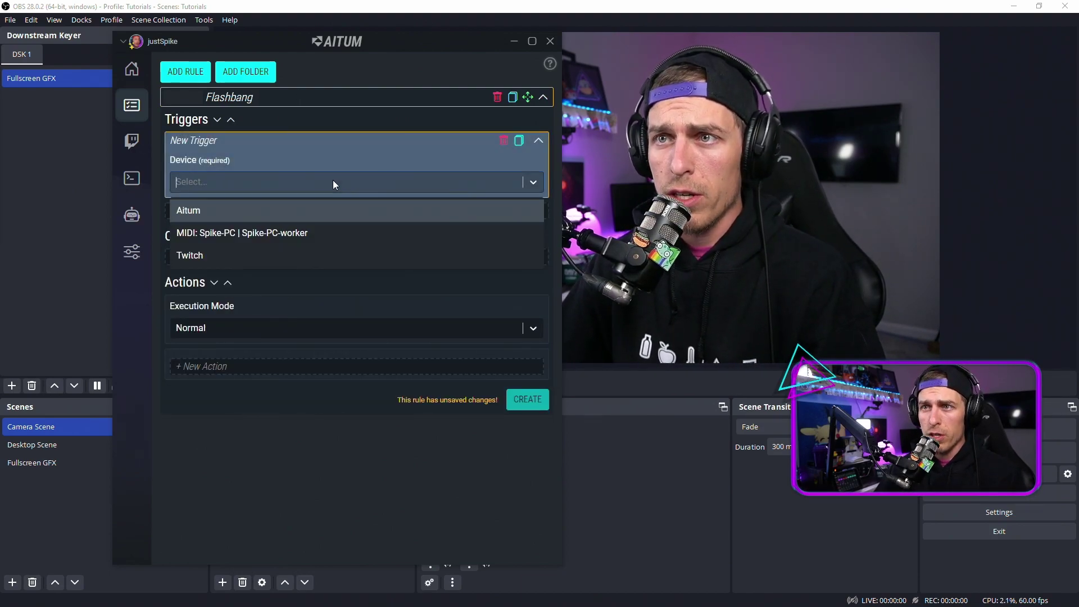
pyautogui.click(288, 251)
pyautogui.click(426, 177)
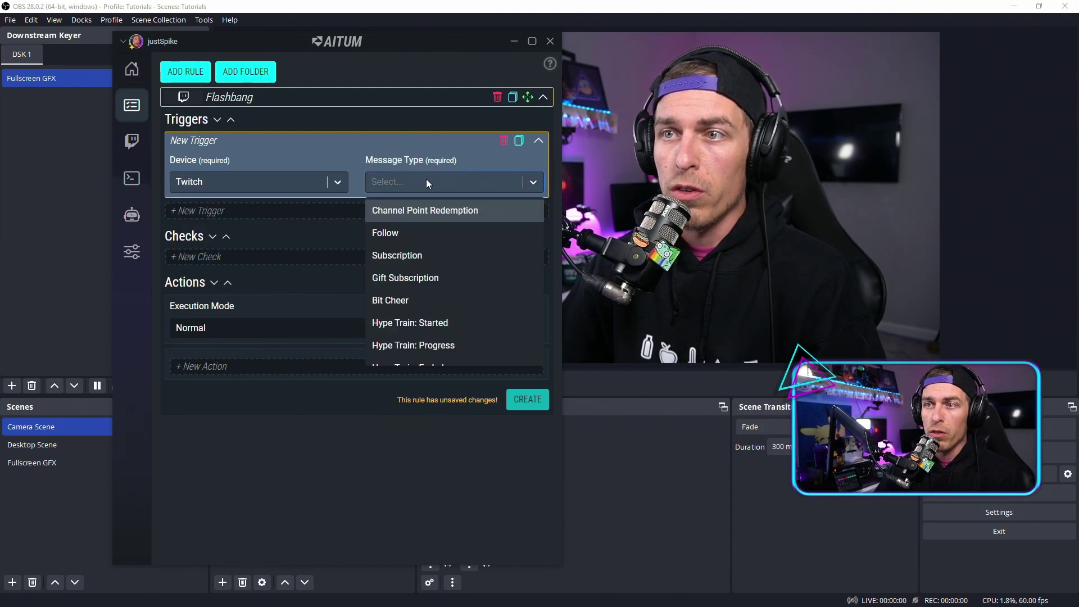
pyautogui.click(453, 212)
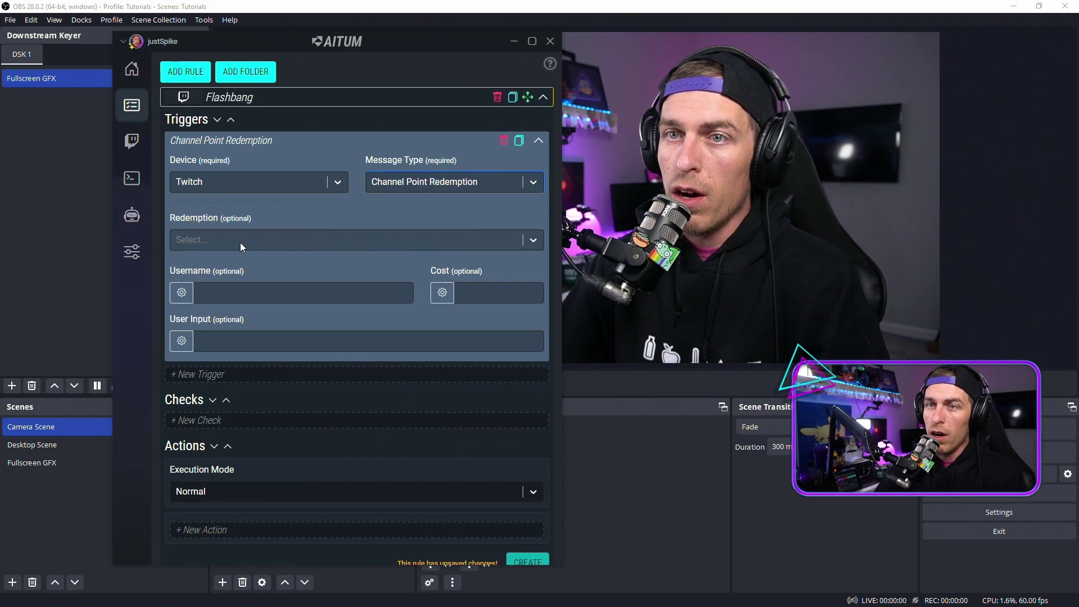
# - Set the trigger's redemption to Flashbang - 002
pyautogui.click(531, 241)
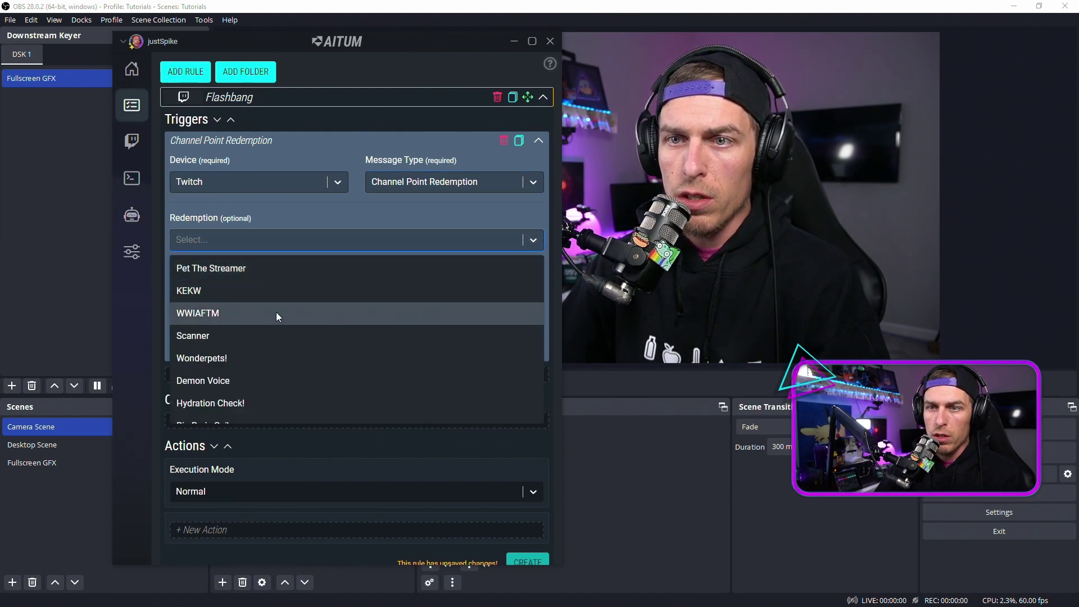
pyautogui.scroll(-3, 275, 314)
pyautogui.write('f')
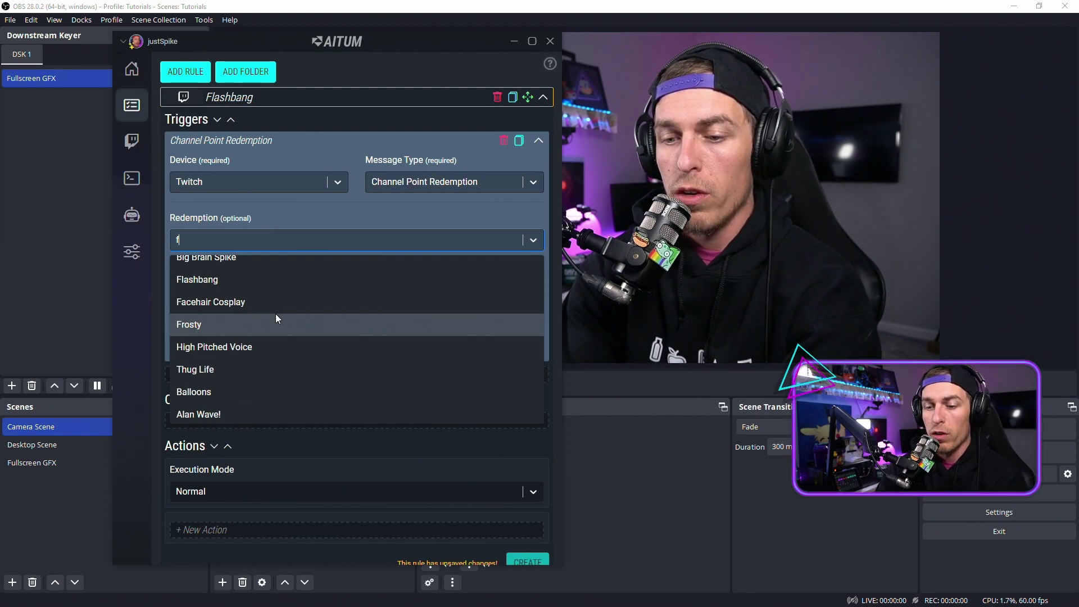
pyautogui.write('lash')
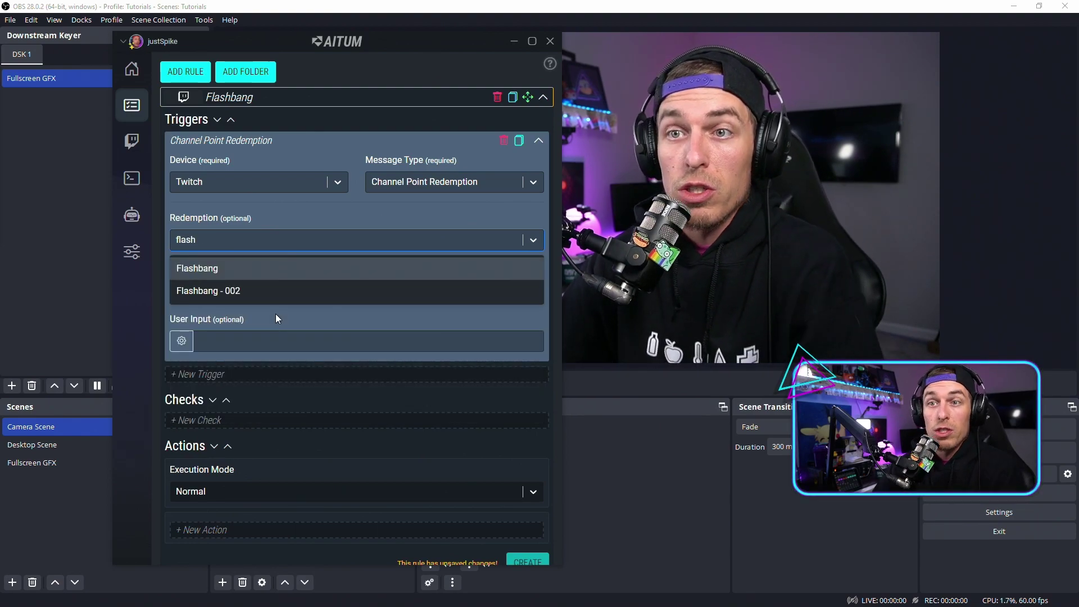
pyautogui.click(267, 297)
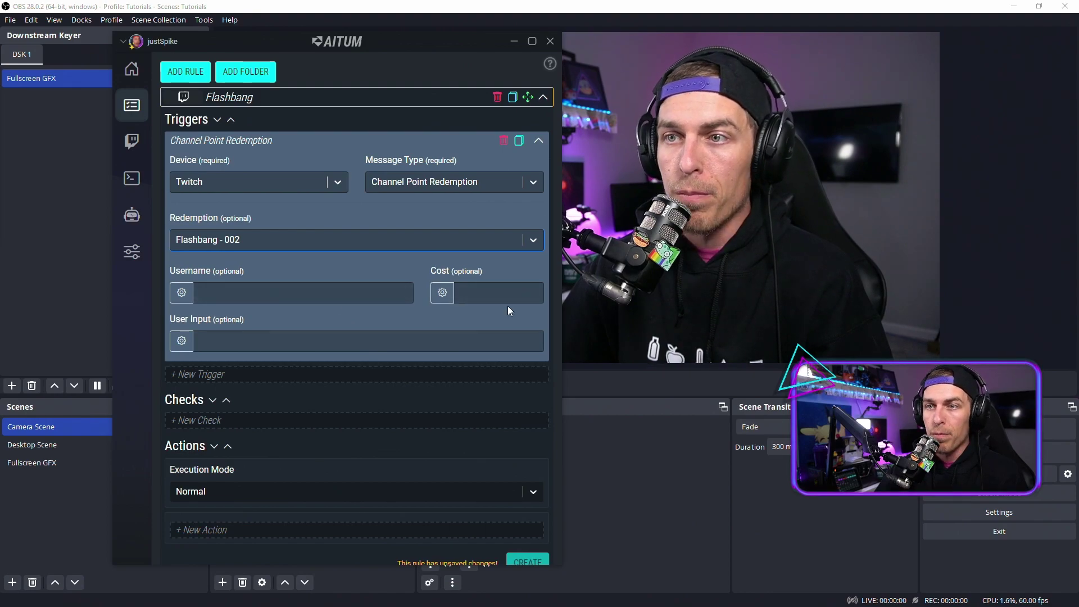
# - Collapse the trigger and rename it "Flashbang - Channel Point Redemption"
pyautogui.click(538, 140)
pyautogui.tripleClick(219, 140)
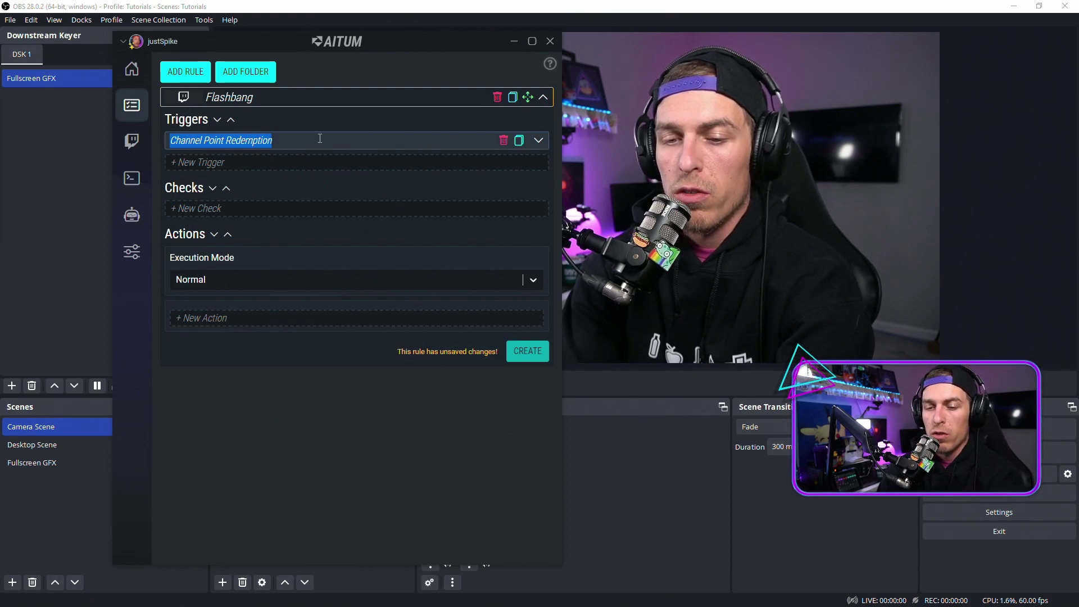
pyautogui.press('Home')
pyautogui.write('Flas')
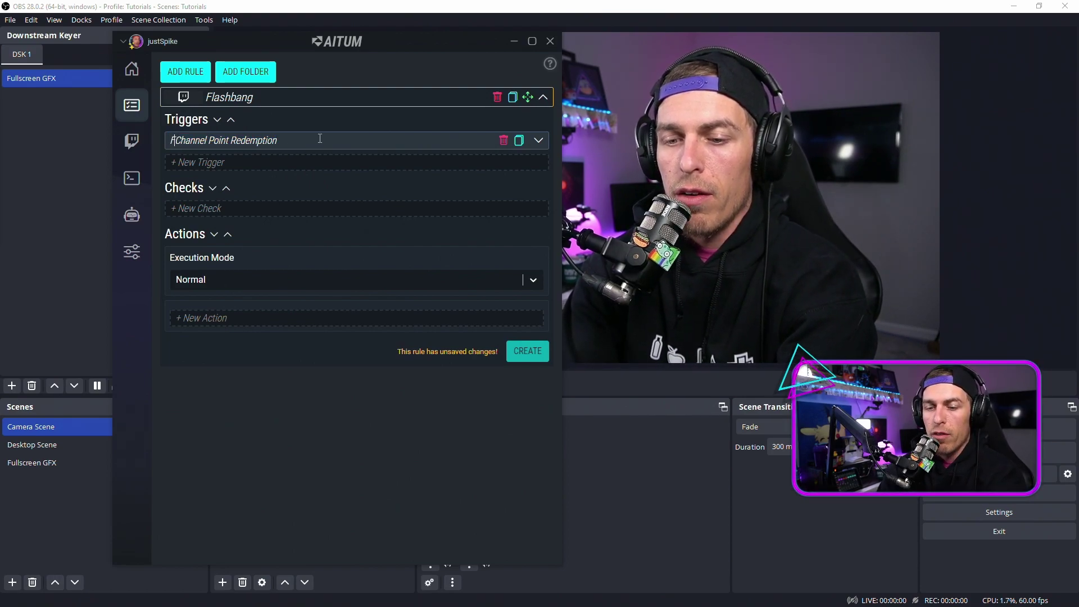
pyautogui.write('hbang -')
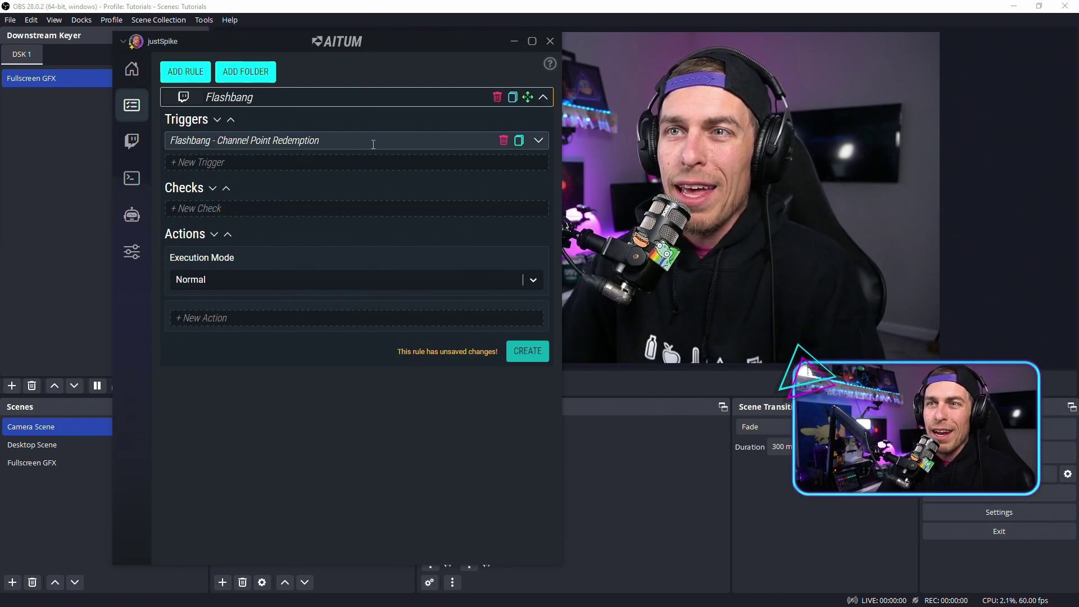
pyautogui.hotkey('ctrl', 'a')
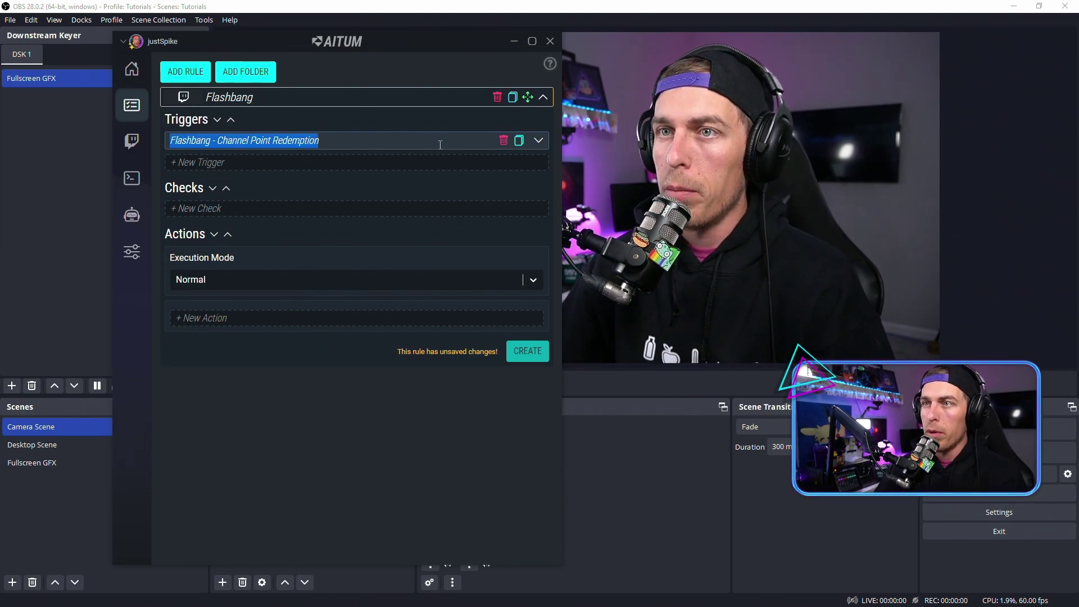
pyautogui.click(540, 141)
pyautogui.click(540, 143)
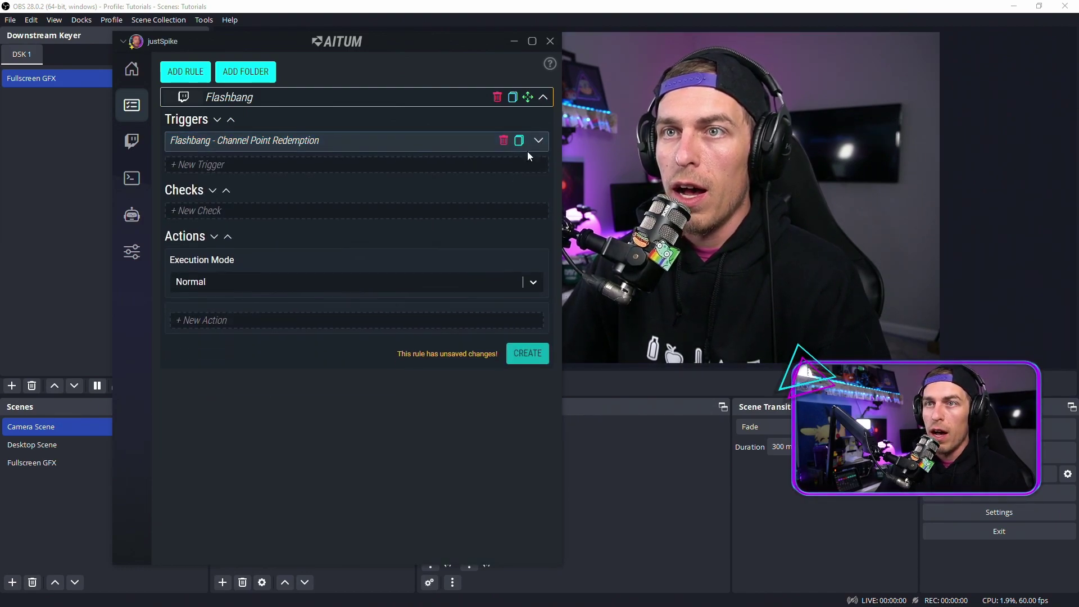
pyautogui.click(362, 145)
pyautogui.hotkey('ctrl', 'a')
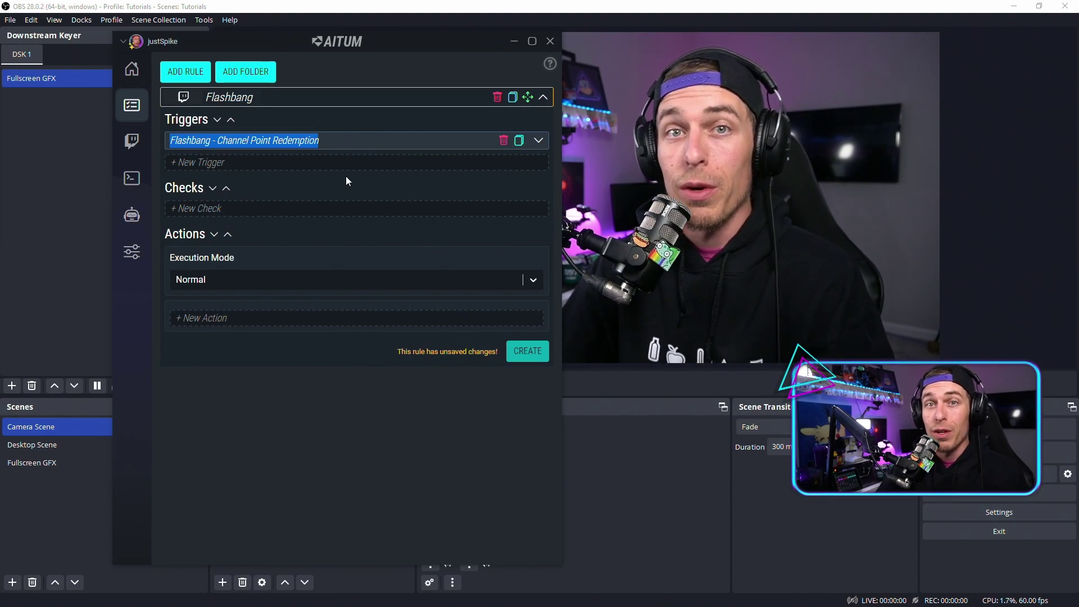
pyautogui.click(540, 141)
pyautogui.click(541, 143)
pyautogui.moveTo(373, 147); pyautogui.dragTo(169, 142)
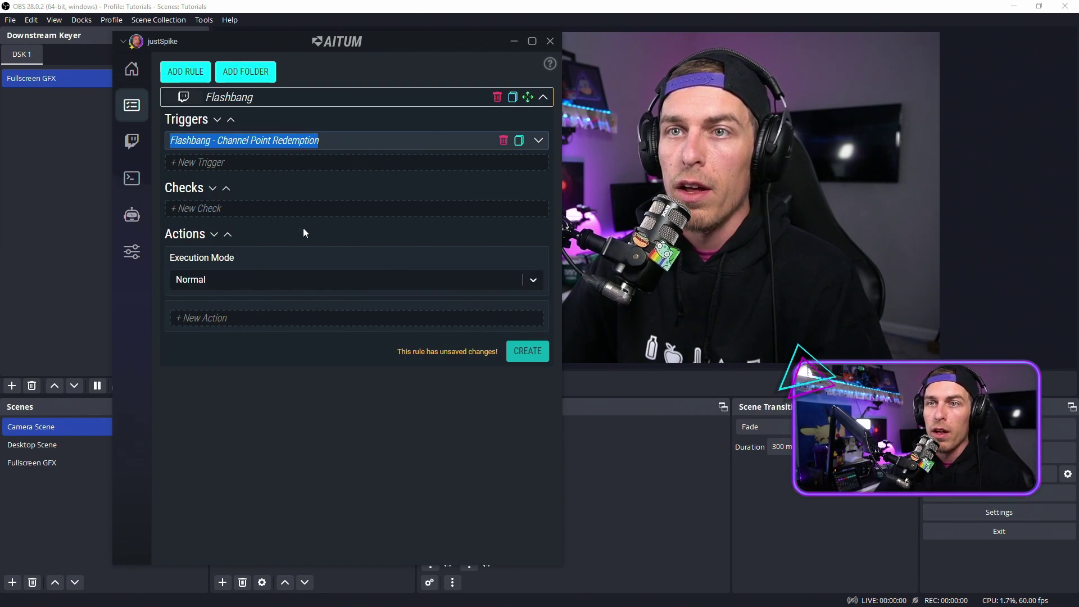
pyautogui.click(337, 141)
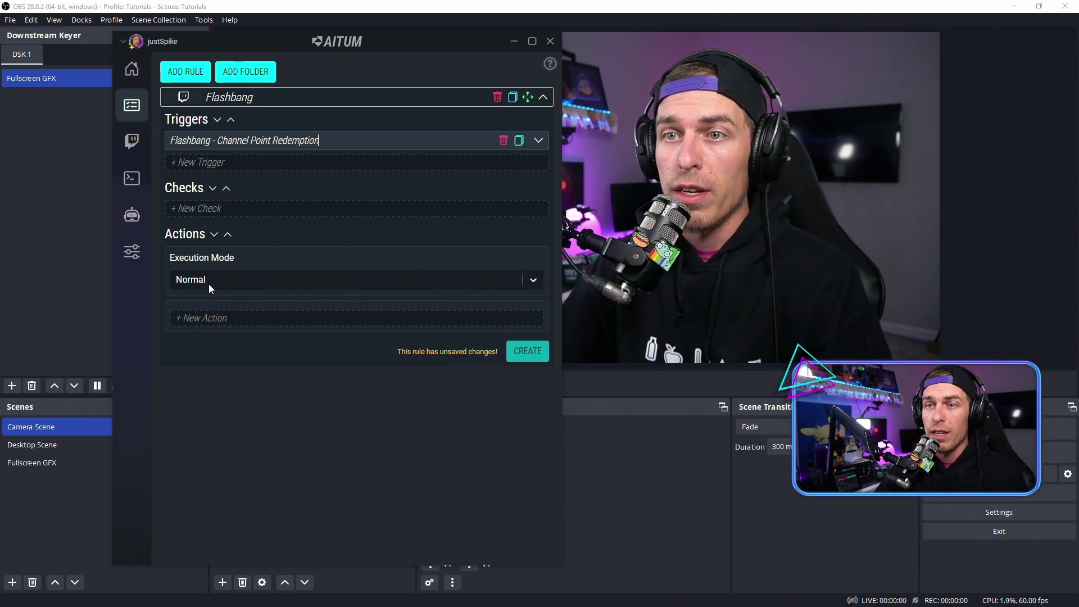
# - Add an action to the Flashbang rule with OBS LOCAL as the device and Change Source Visibility as the message type
pyautogui.click(258, 318)
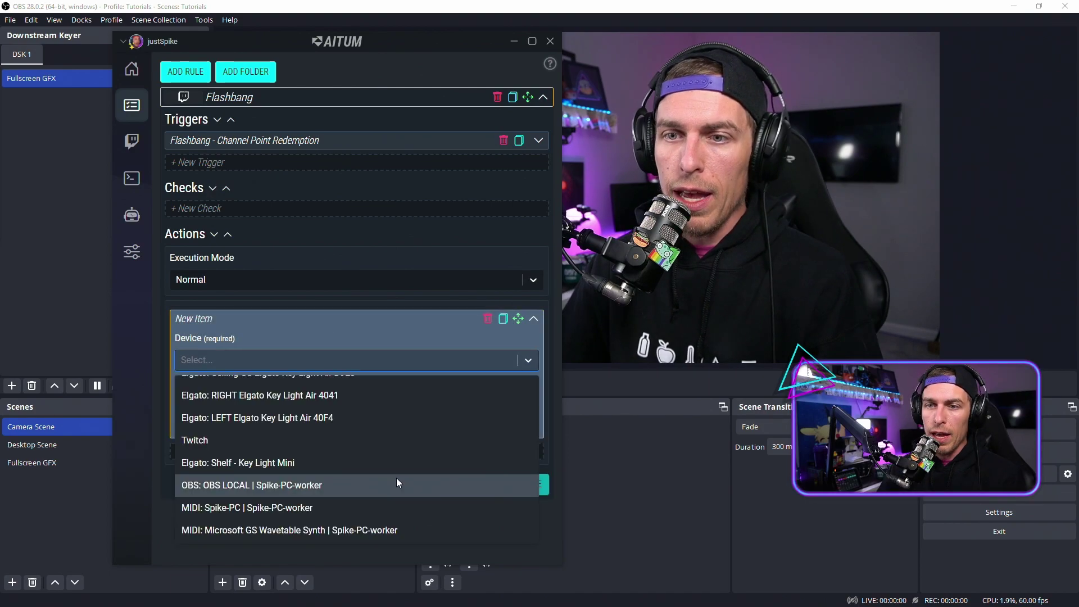
pyautogui.click(296, 487)
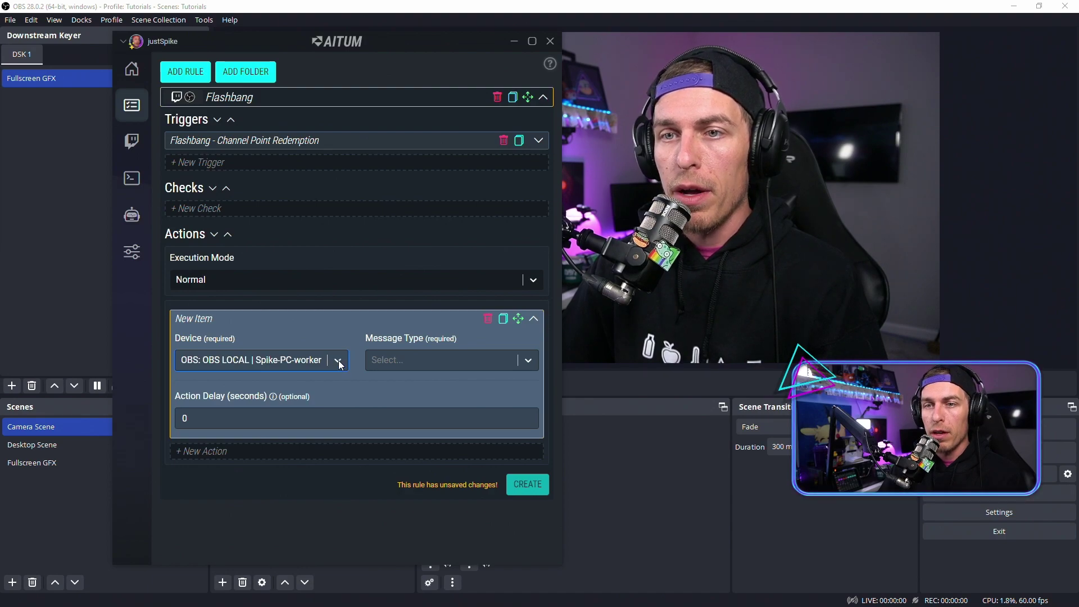
pyautogui.click(459, 360)
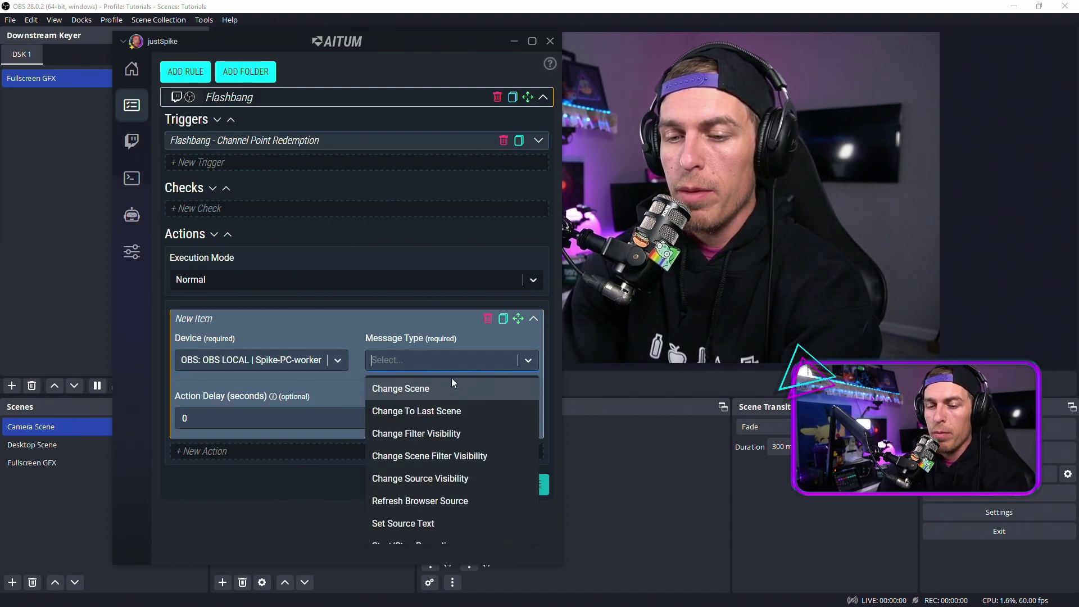
pyautogui.write('source')
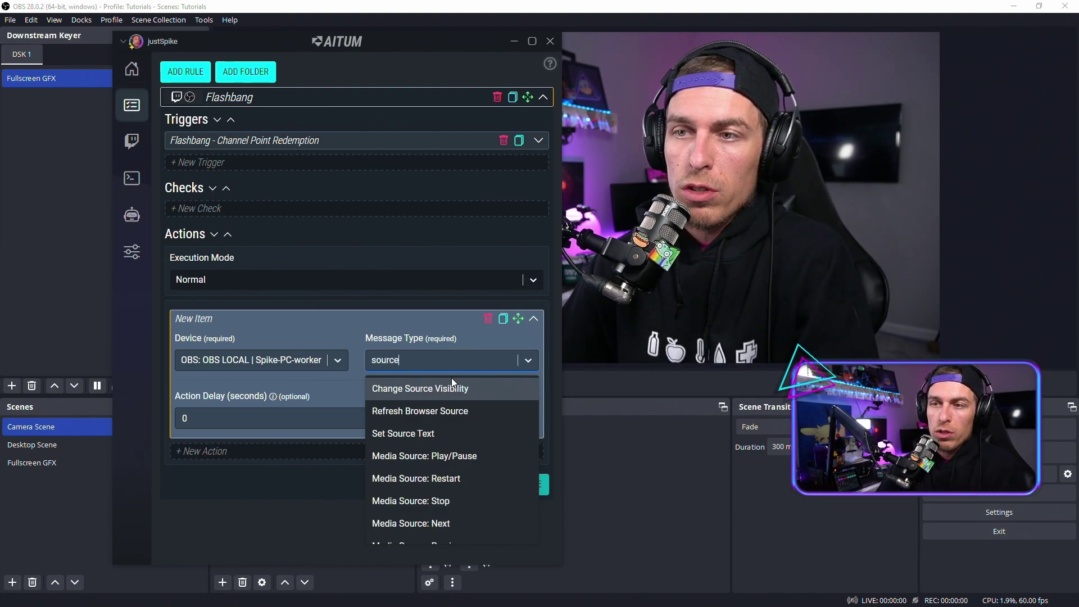
pyautogui.click(441, 388)
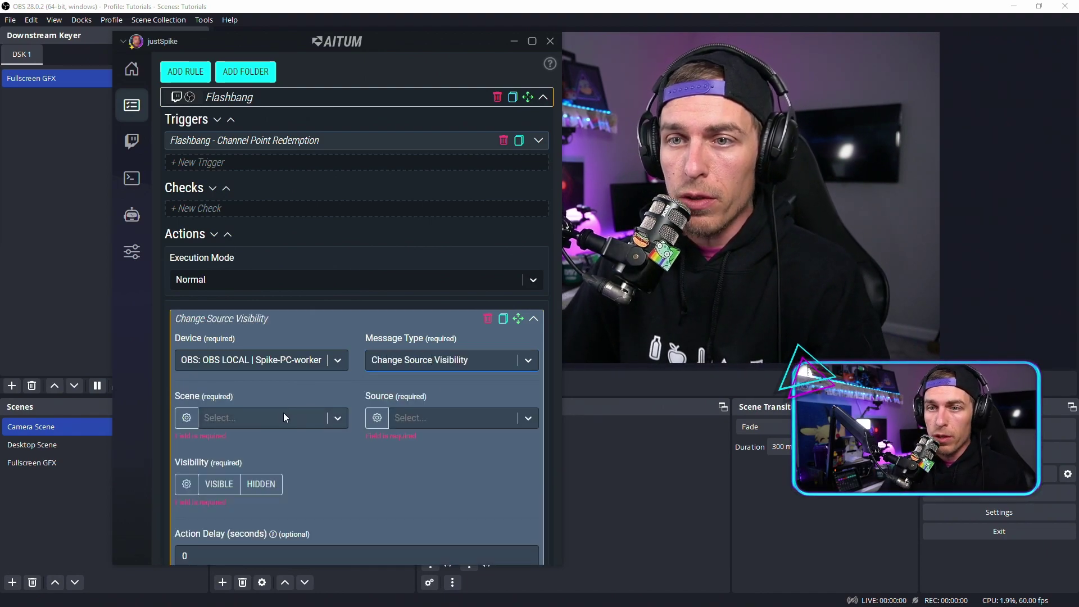
# - Make the action show the Flashbang source in the Fullscreen GFX scene by setting it to Visible, and create the rule
pyautogui.click(283, 416)
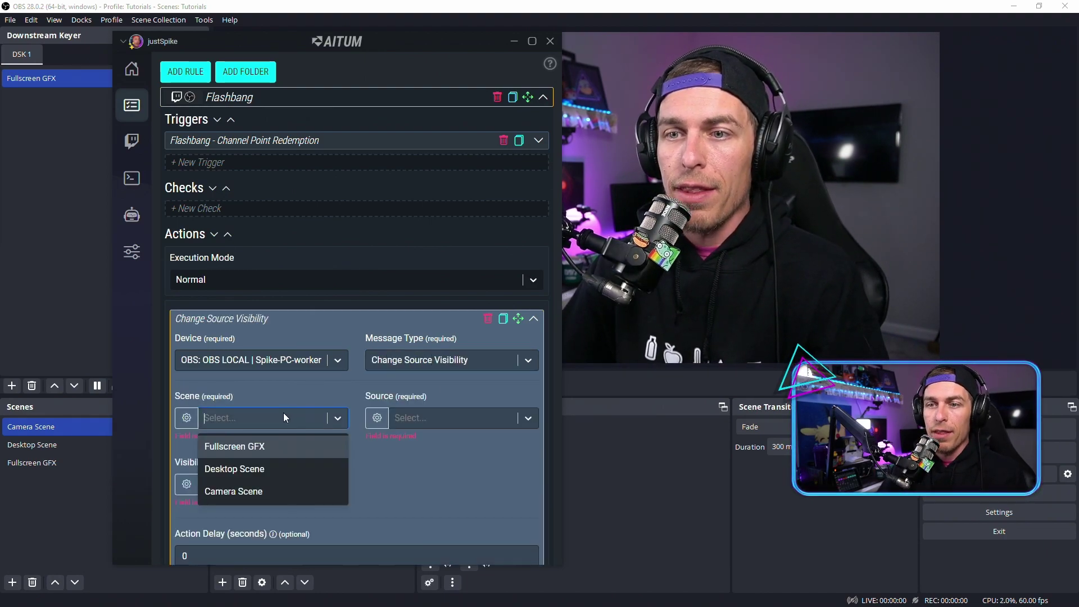
pyautogui.click(269, 448)
pyautogui.click(441, 417)
pyautogui.click(439, 447)
pyautogui.click(218, 472)
pyautogui.scroll(-2, 412, 473)
pyautogui.click(527, 545)
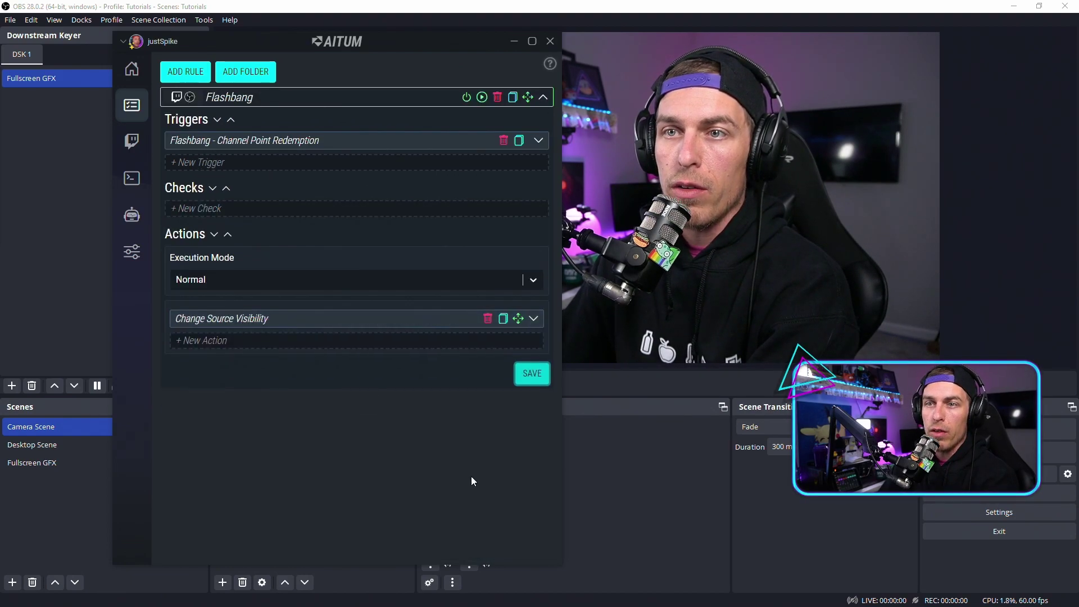
# - Rename the source visibility action "Flashbang Source - On" and save the rule
pyautogui.click(534, 320)
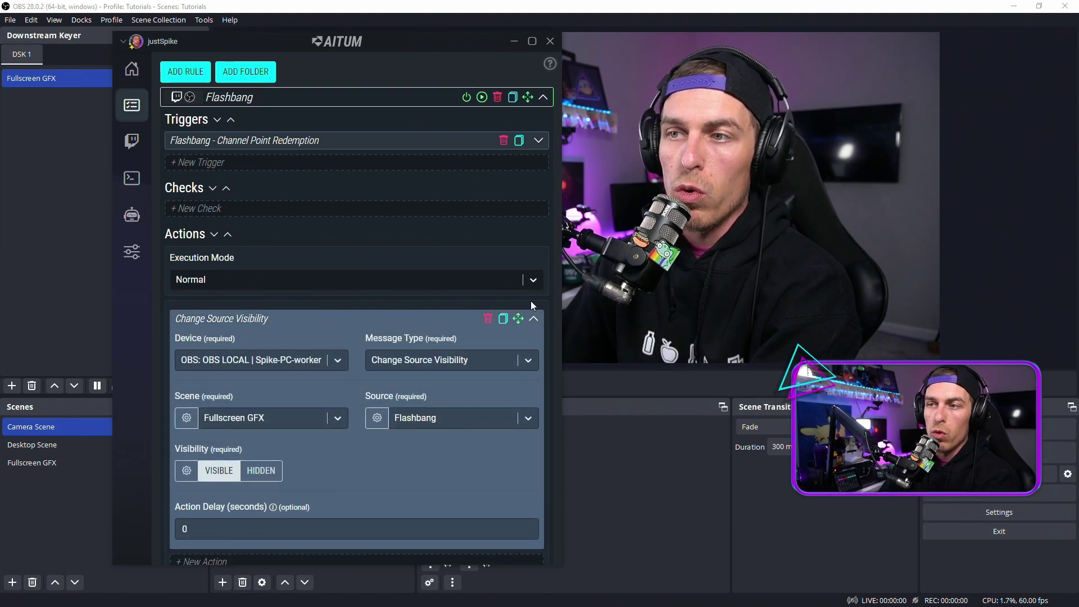
pyautogui.moveTo(314, 325); pyautogui.dragTo(167, 317)
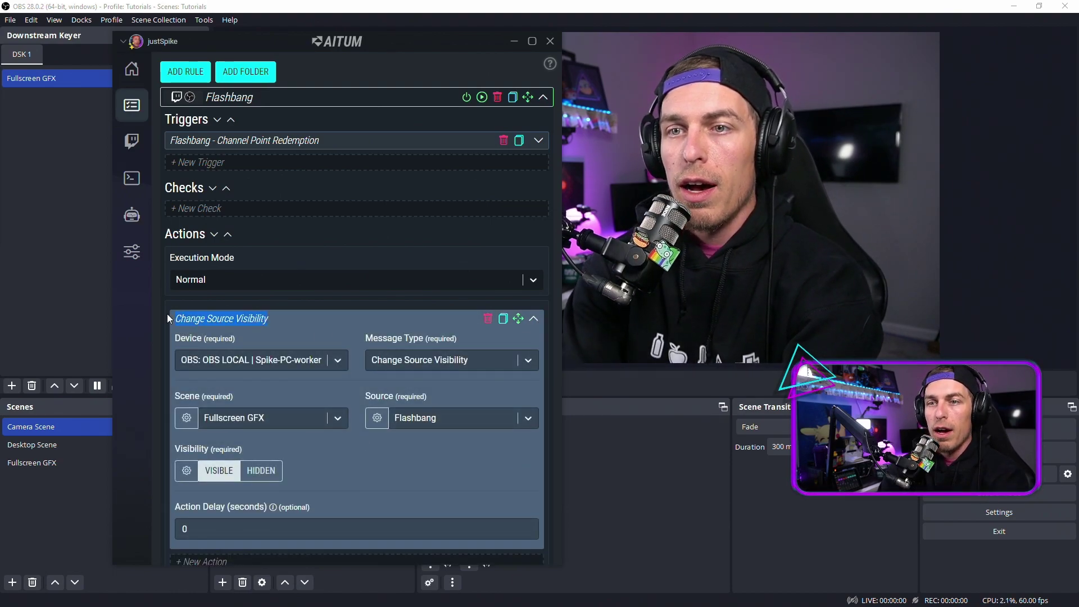
pyautogui.write('Flash')
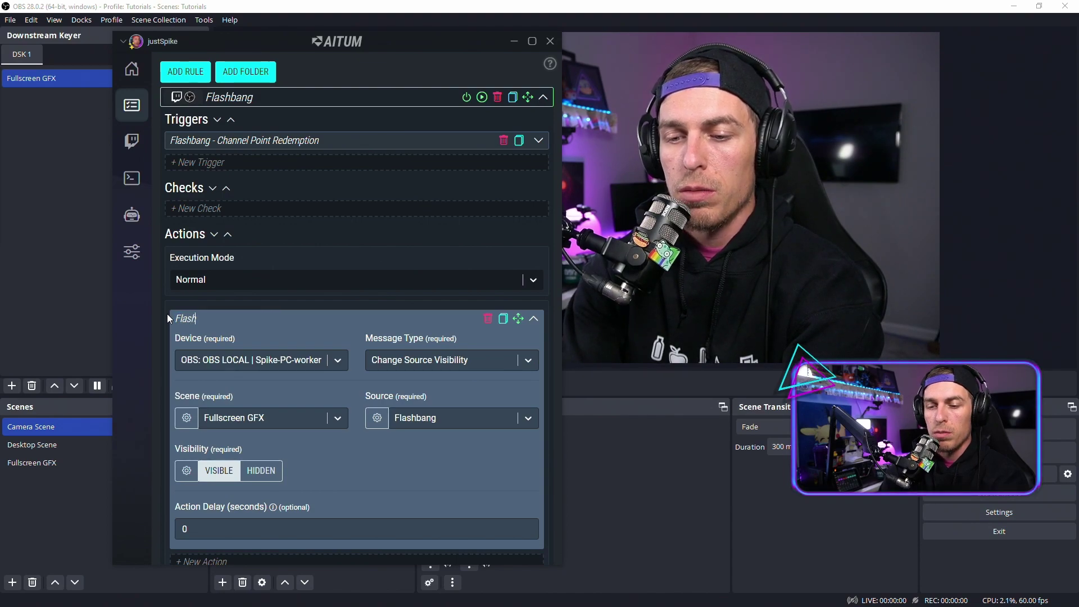
pyautogui.write('bang Source - ')
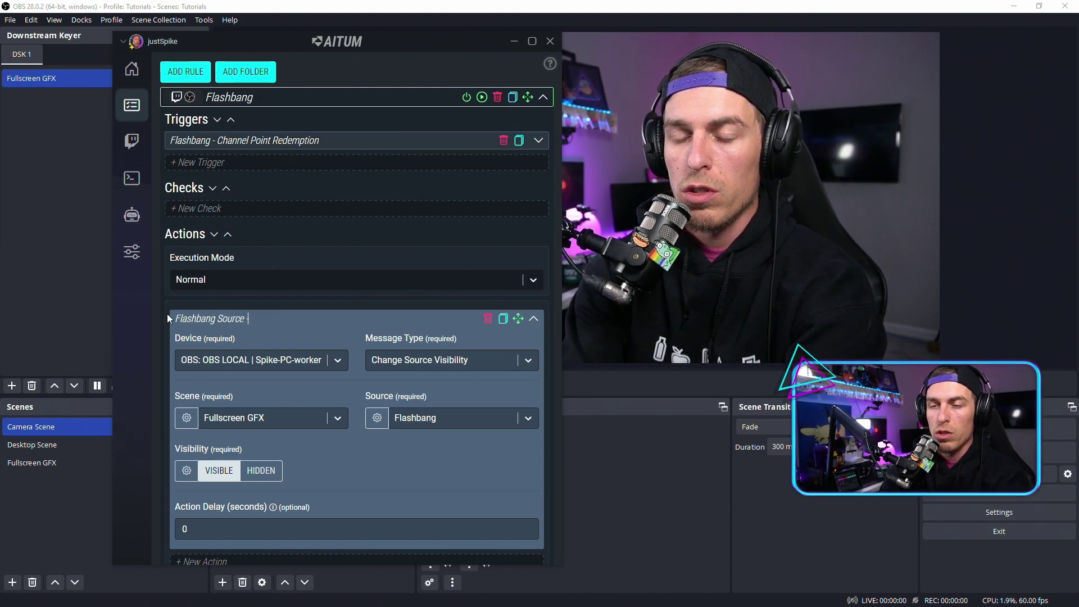
pyautogui.write('On')
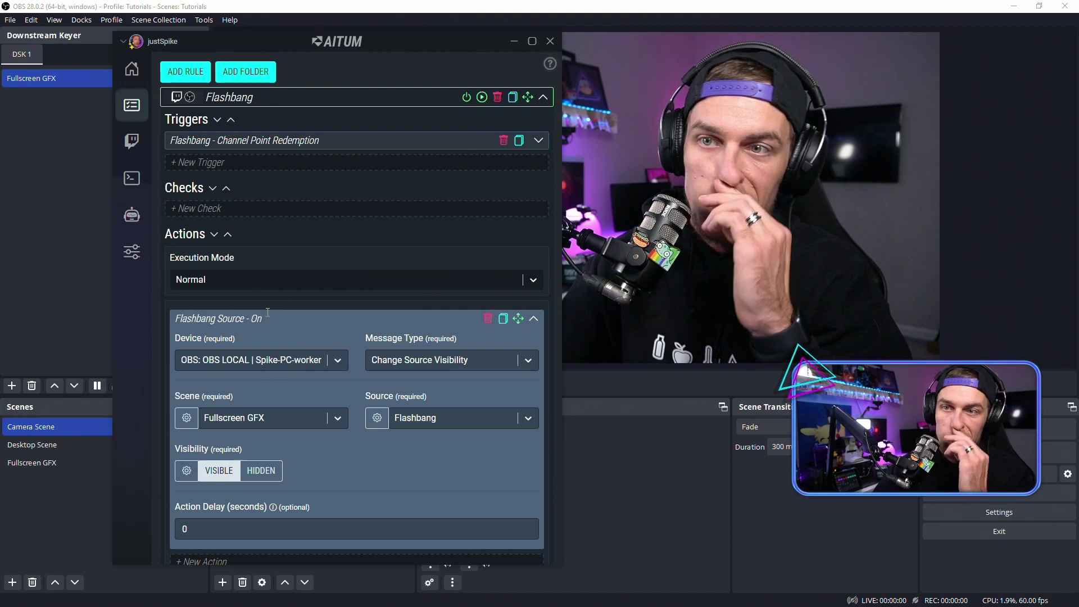
pyautogui.click(533, 318)
pyautogui.click(531, 374)
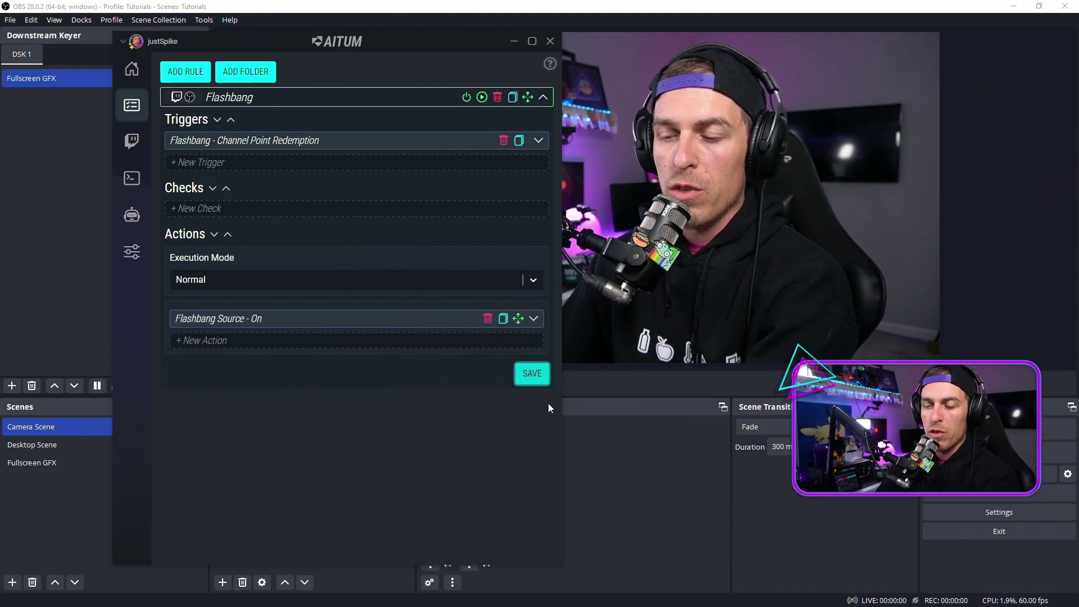
# - Add a second action with LEFT Elgato Key Light Air 40F4 as the device and Change Light State as the message type
pyautogui.click(251, 343)
pyautogui.click(332, 382)
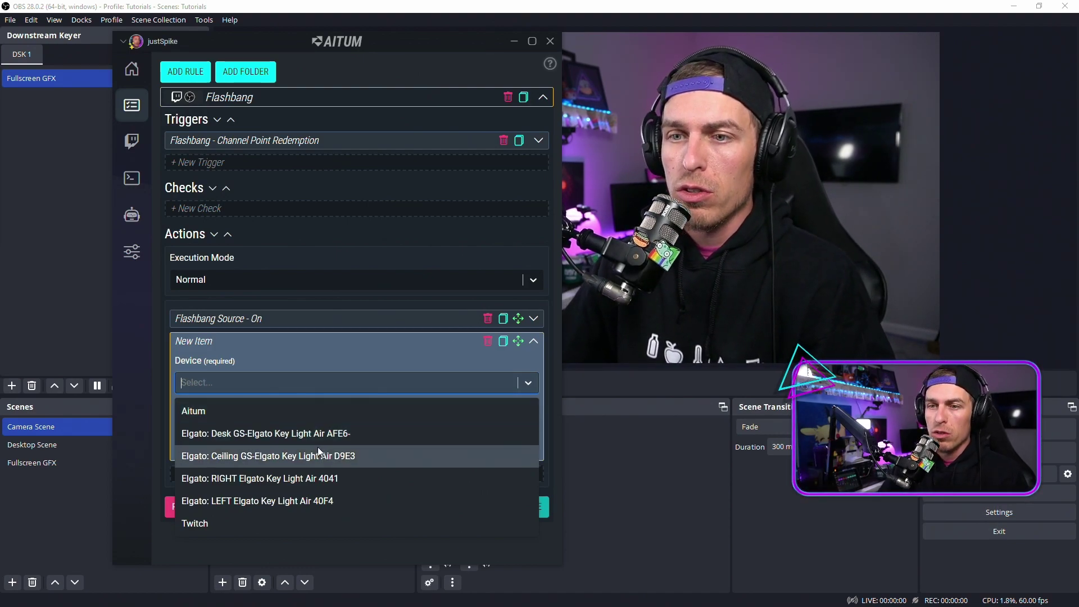
pyautogui.click(302, 501)
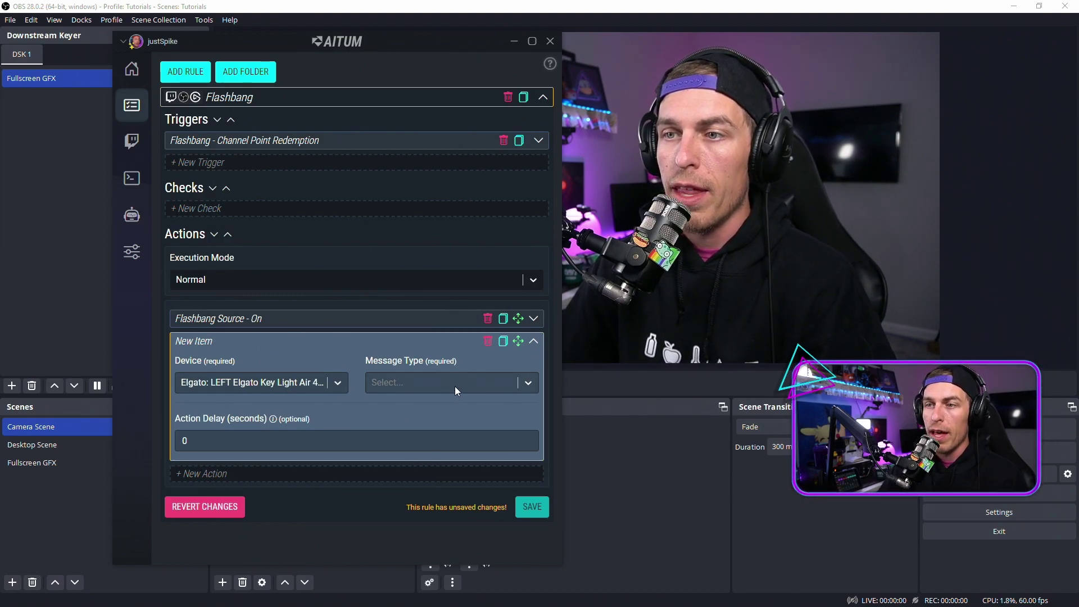
pyautogui.click(490, 383)
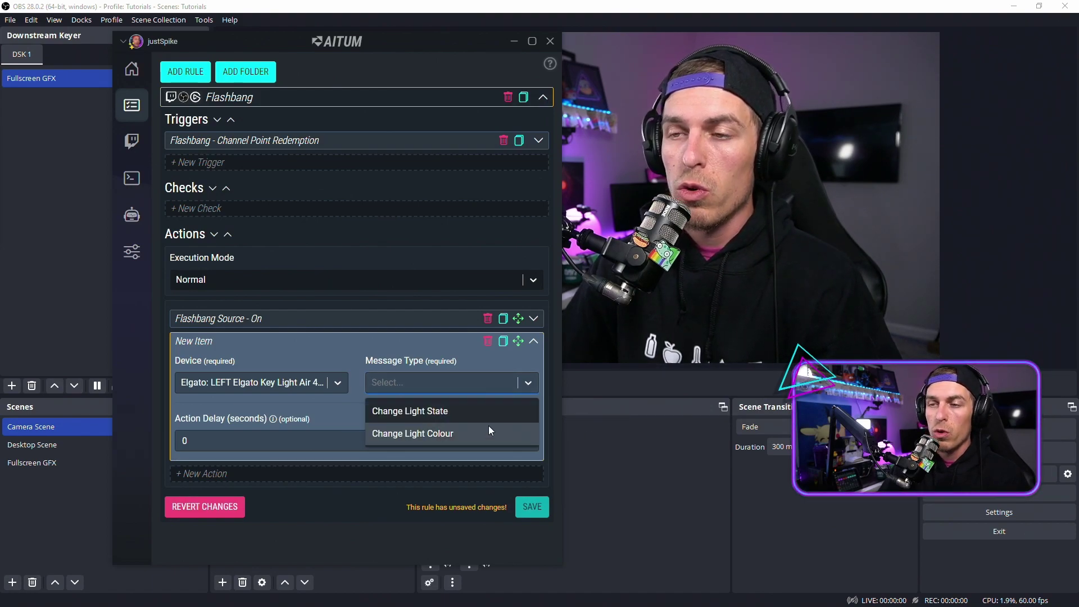
pyautogui.click(441, 414)
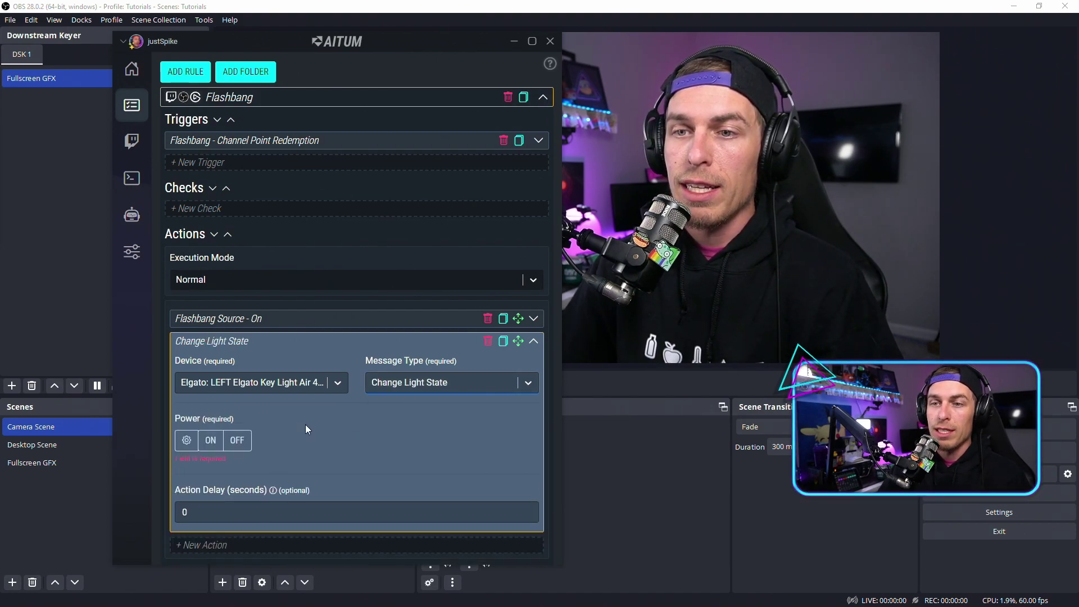
# - Set the left light action's power to Off with an action delay of 3 seconds, and save the rule
pyautogui.click(236, 441)
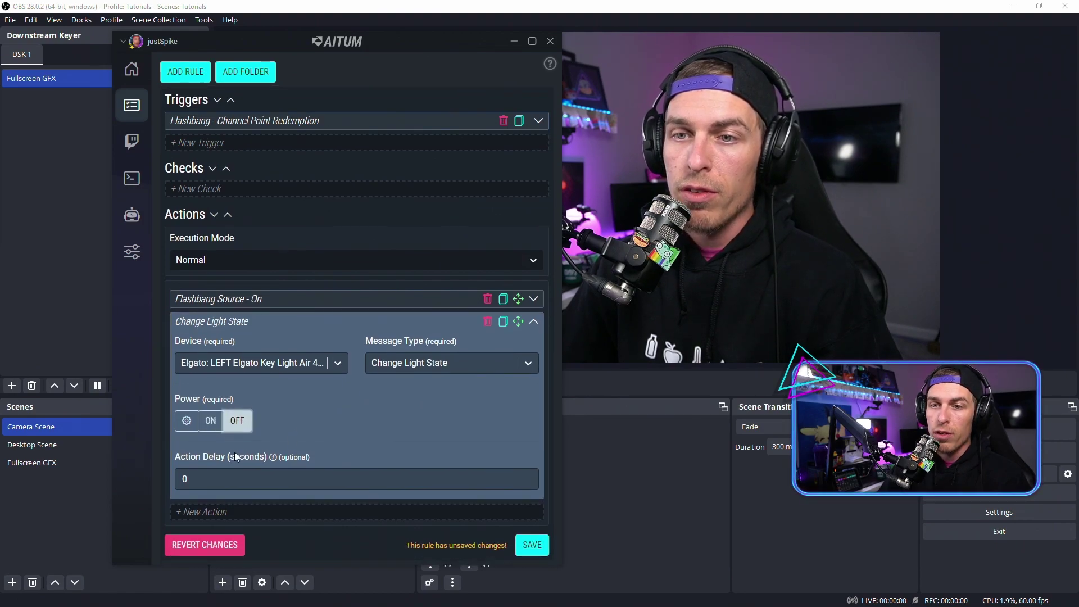
pyautogui.moveTo(237, 481); pyautogui.dragTo(178, 481)
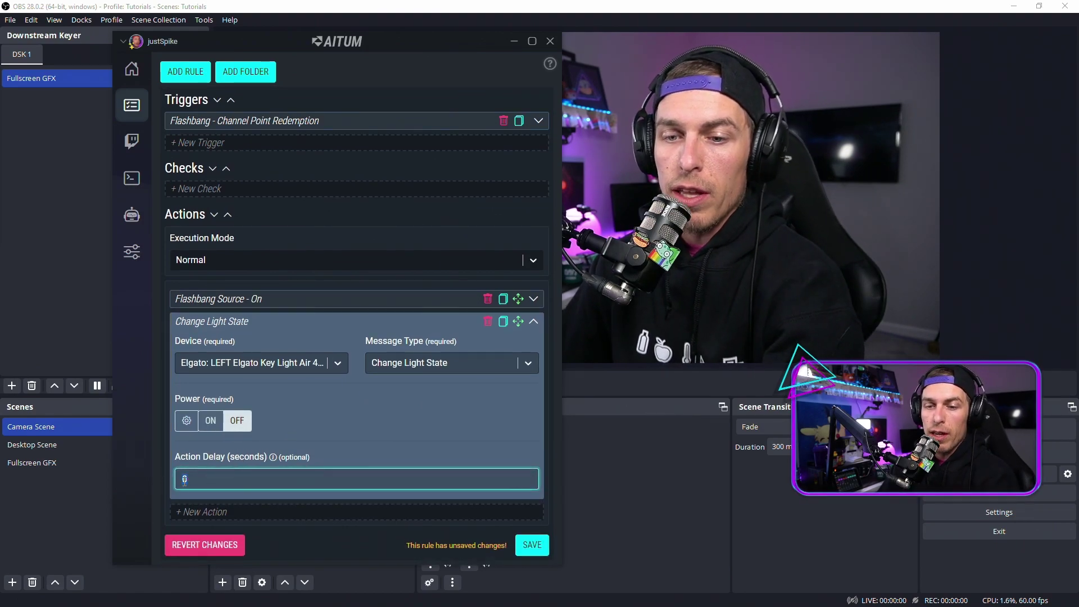
pyautogui.write('3')
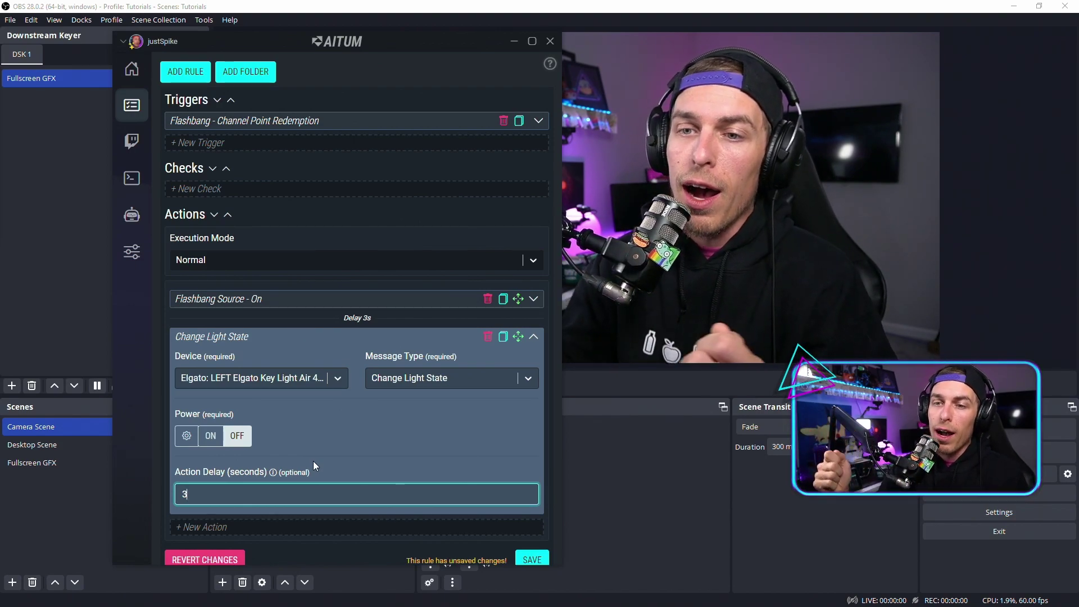
pyautogui.click(342, 442)
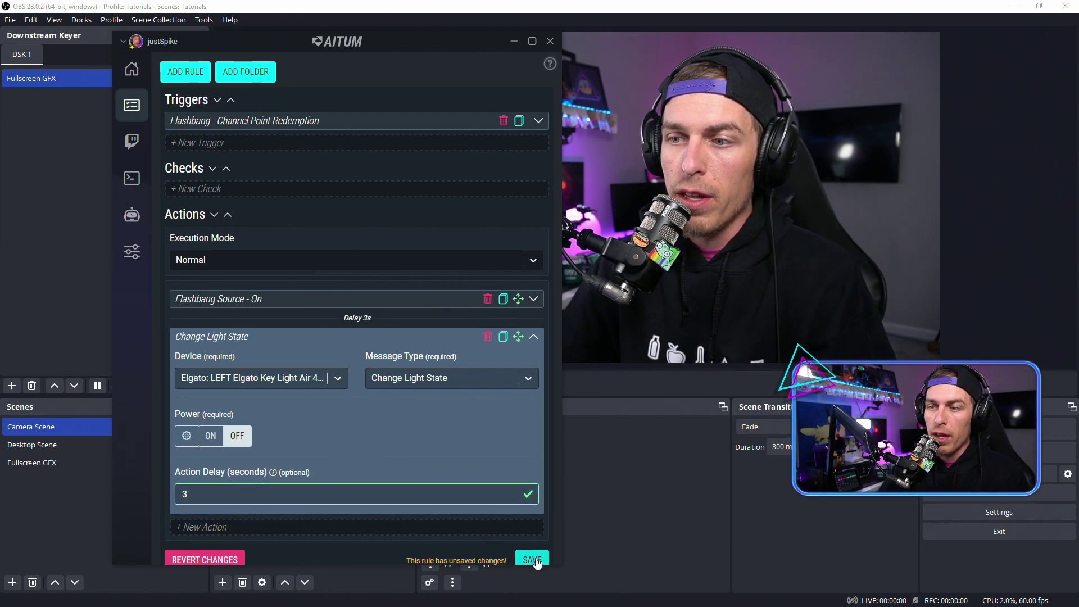
pyautogui.scroll(-1, 502, 404)
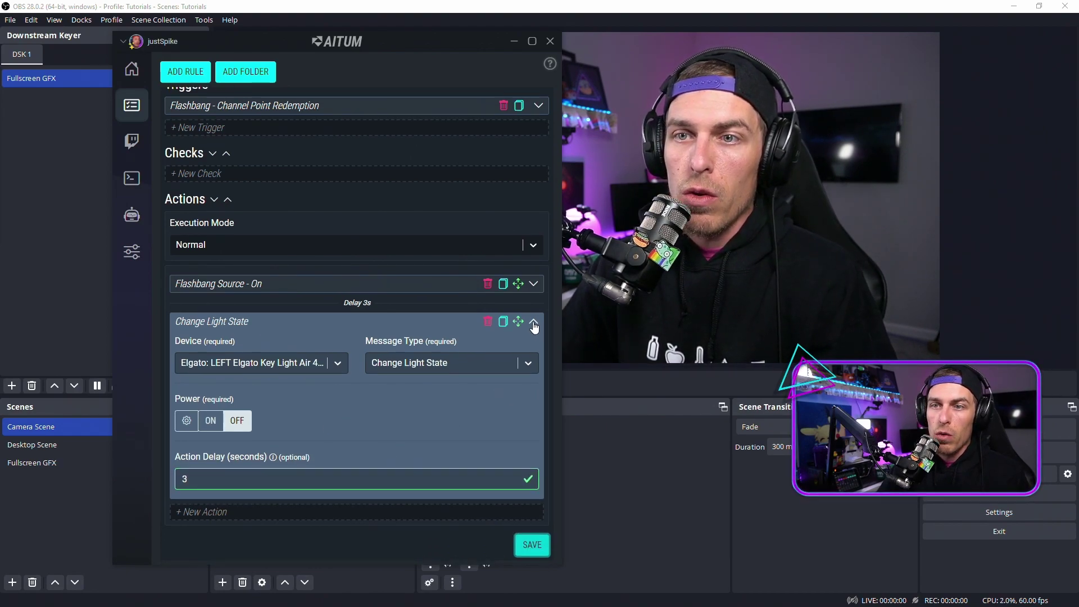
# - Rename the light state action "LEFT Elgato Light - Off" and collapse it
pyautogui.click(281, 323)
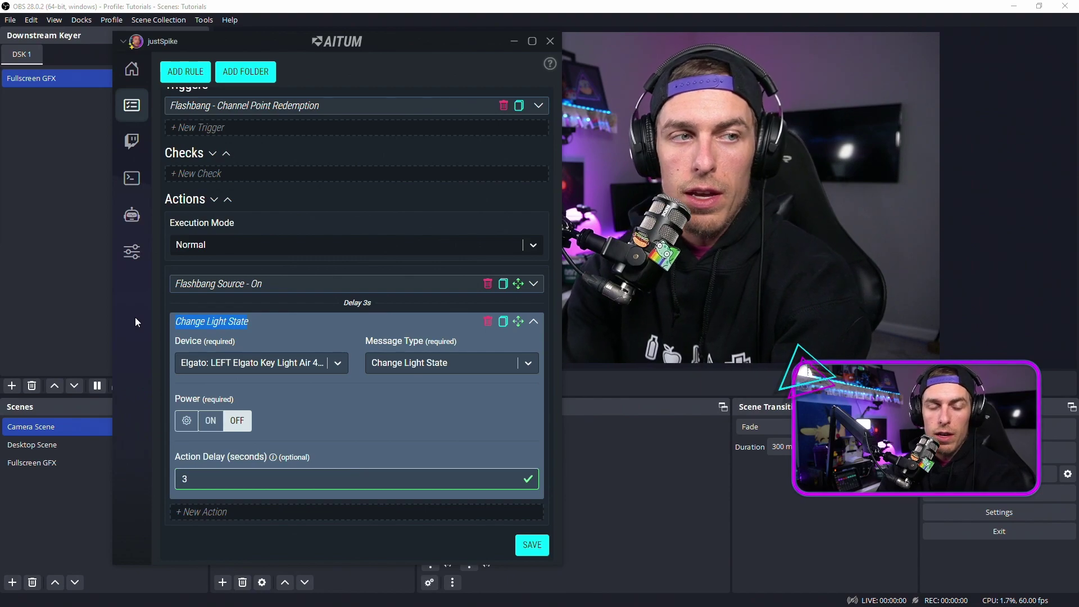
pyautogui.write('LEFT')
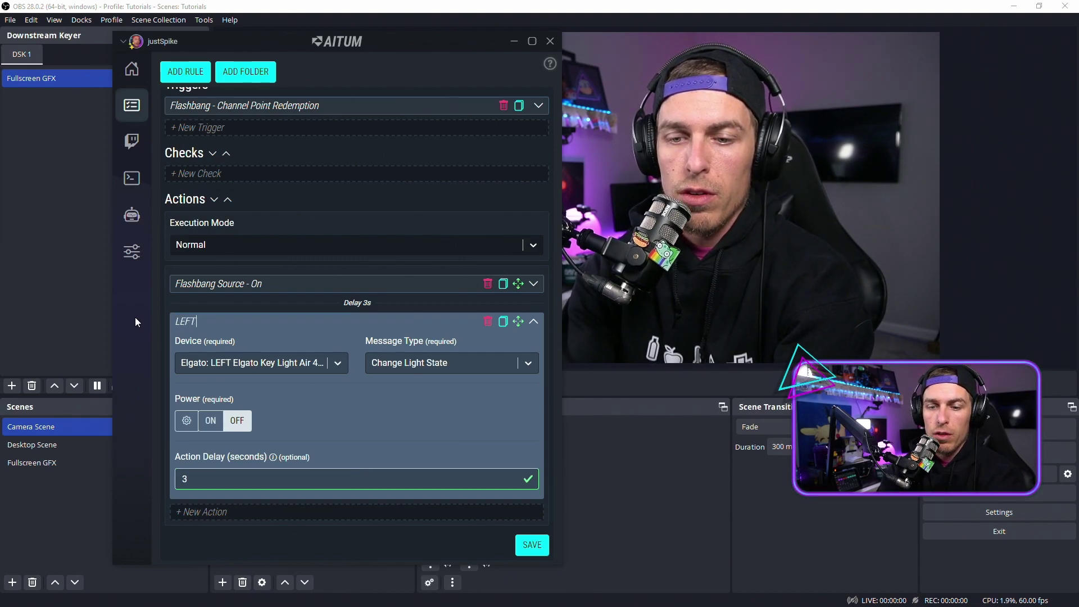
pyautogui.write(' Elgato Light')
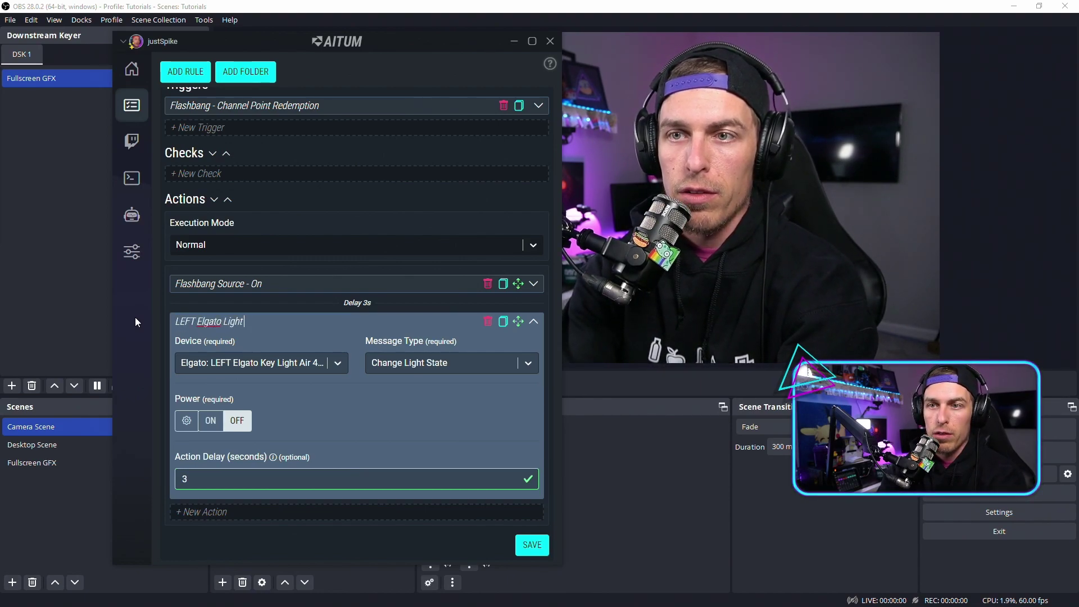
pyautogui.write(' - Off')
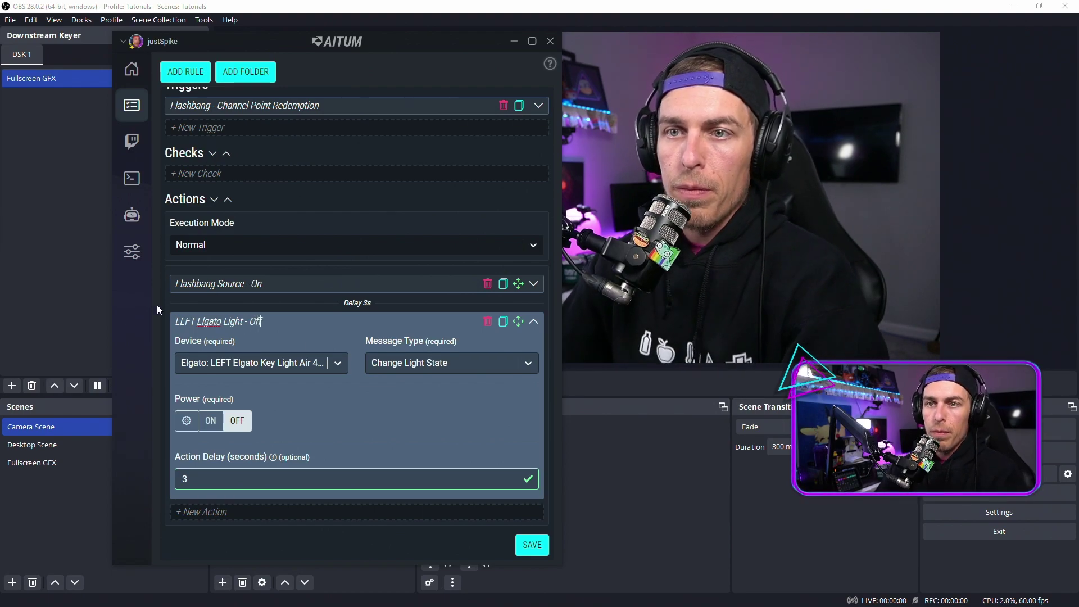
pyautogui.click(536, 327)
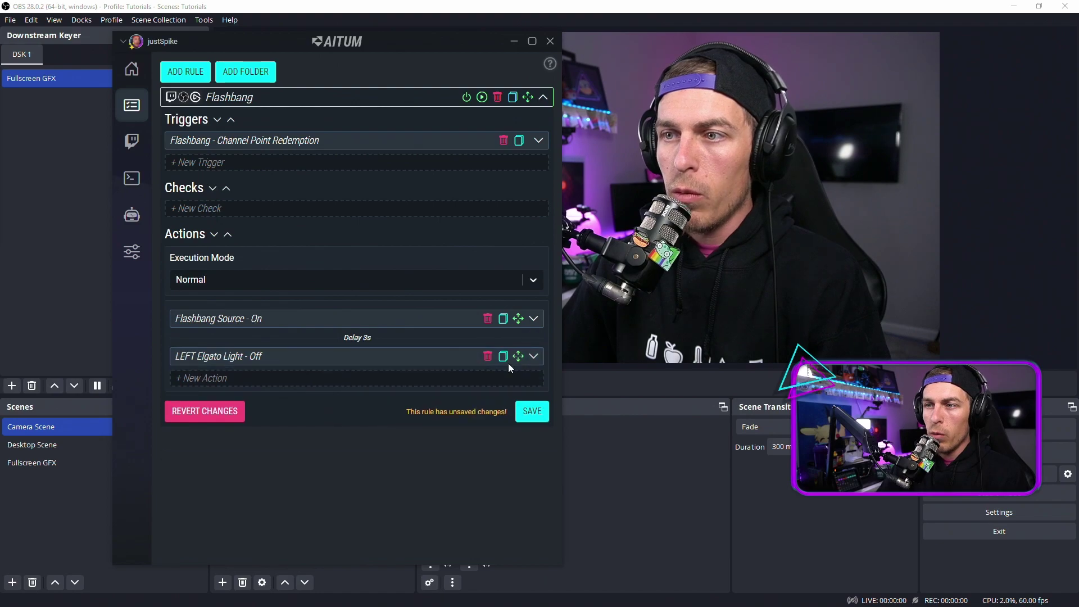
# - Duplicate the "LEFT Elgato Light - Off" action and clear the action delay of the copy
pyautogui.click(503, 356)
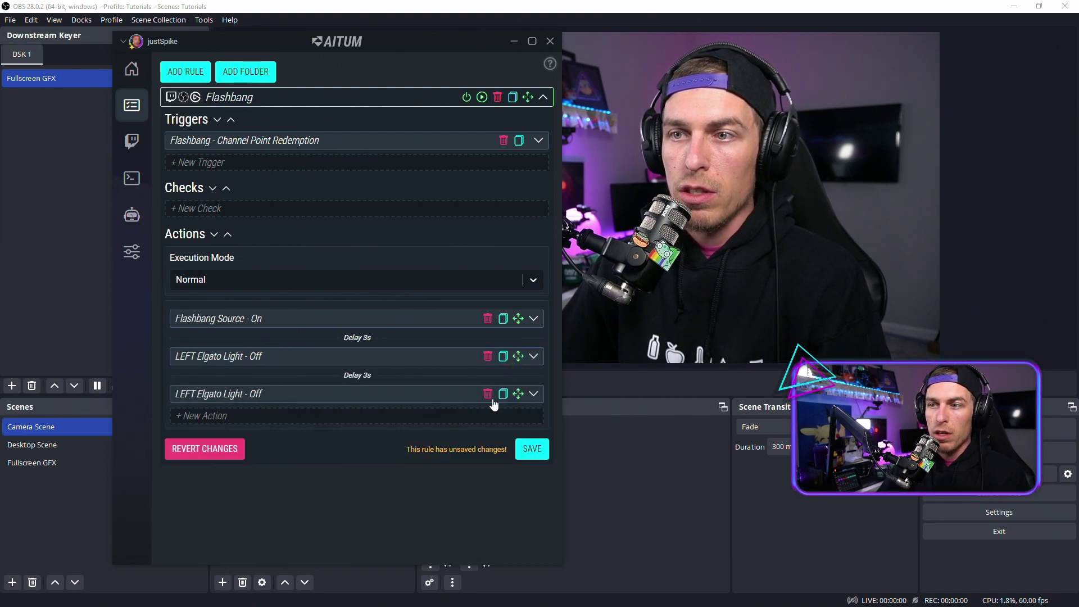
pyautogui.click(533, 393)
pyautogui.scroll(-1, 317, 464)
pyautogui.doubleClick(185, 479)
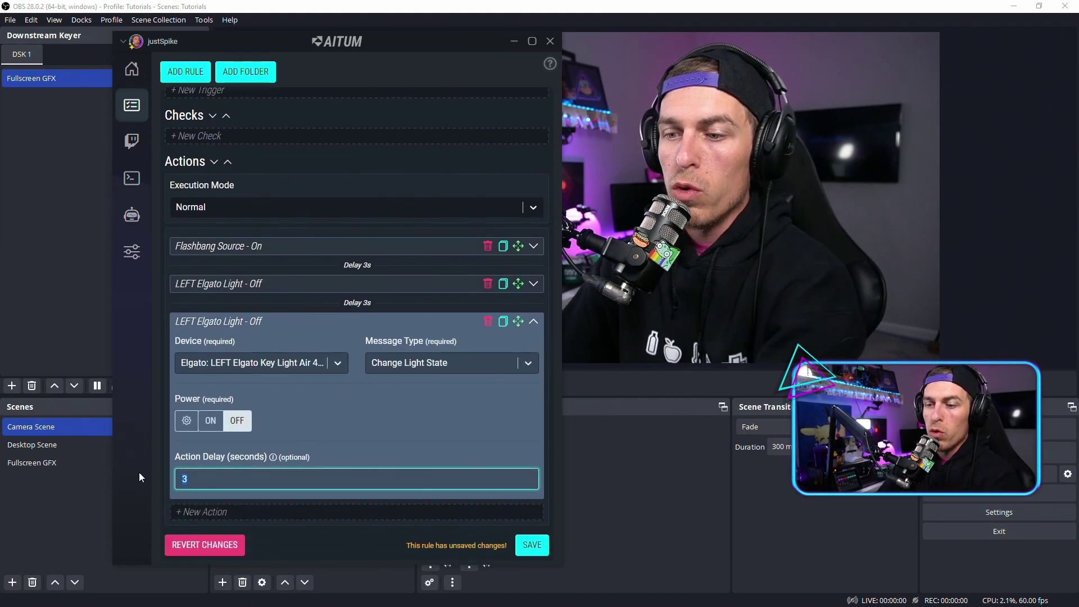
pyautogui.press('BackSpace')
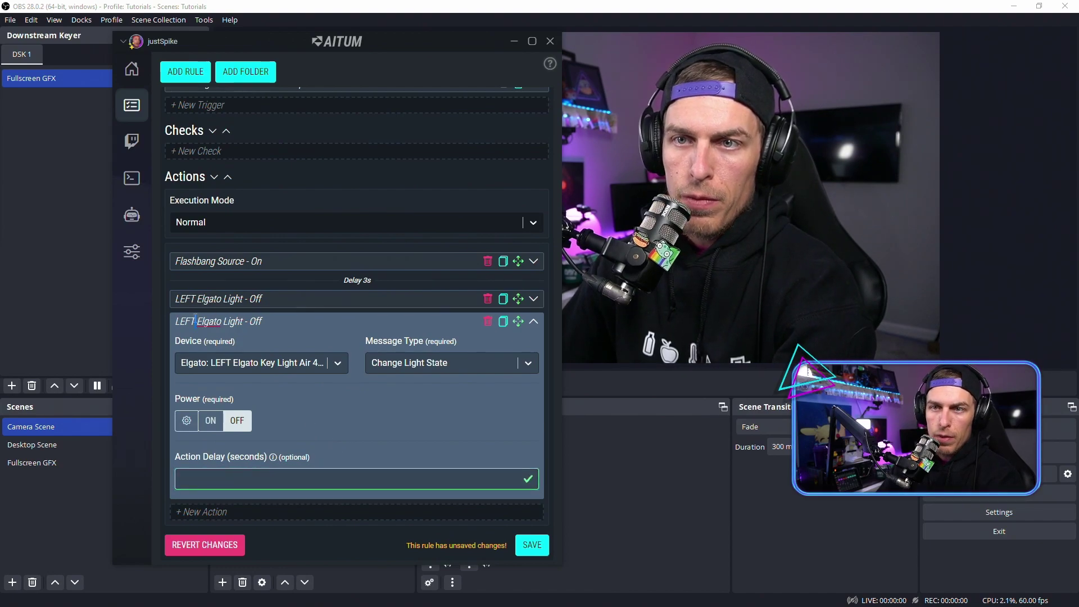
# - Rename the copy "RIGHT Elgato Light - Off" and set its device to RIGHT Elgato Key Light Air 4041 with Change Light State as message type
pyautogui.write('RIGHT')
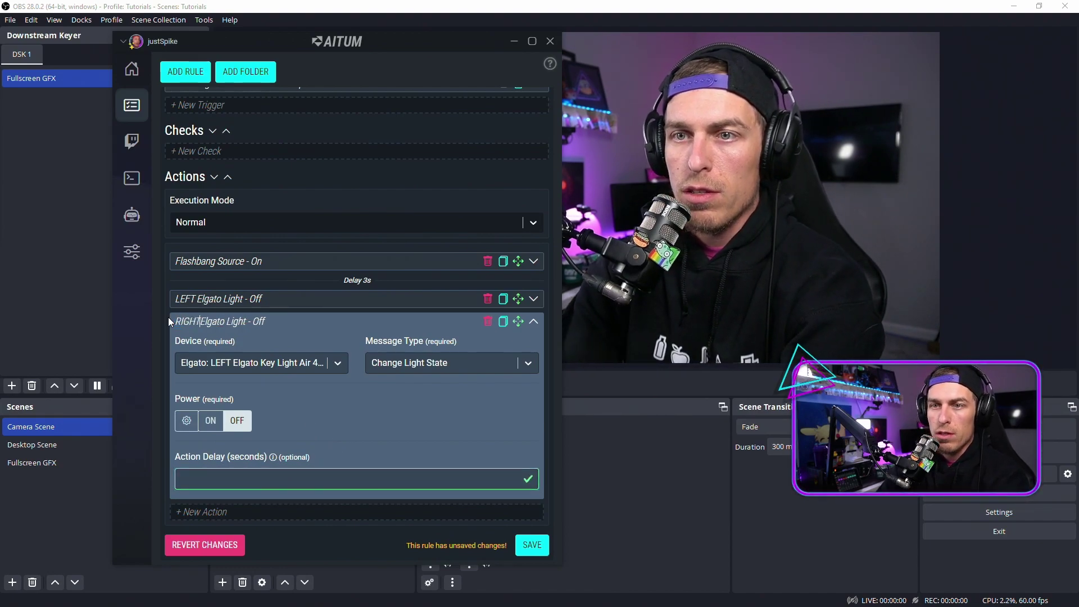
pyautogui.click(337, 364)
pyautogui.click(300, 477)
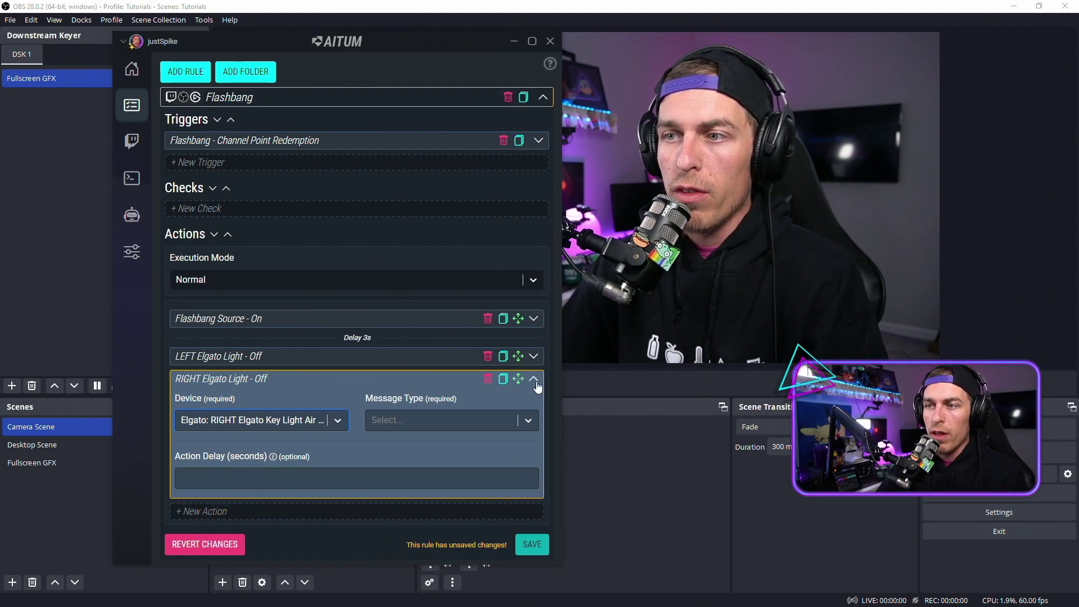
pyautogui.click(504, 428)
pyautogui.click(460, 448)
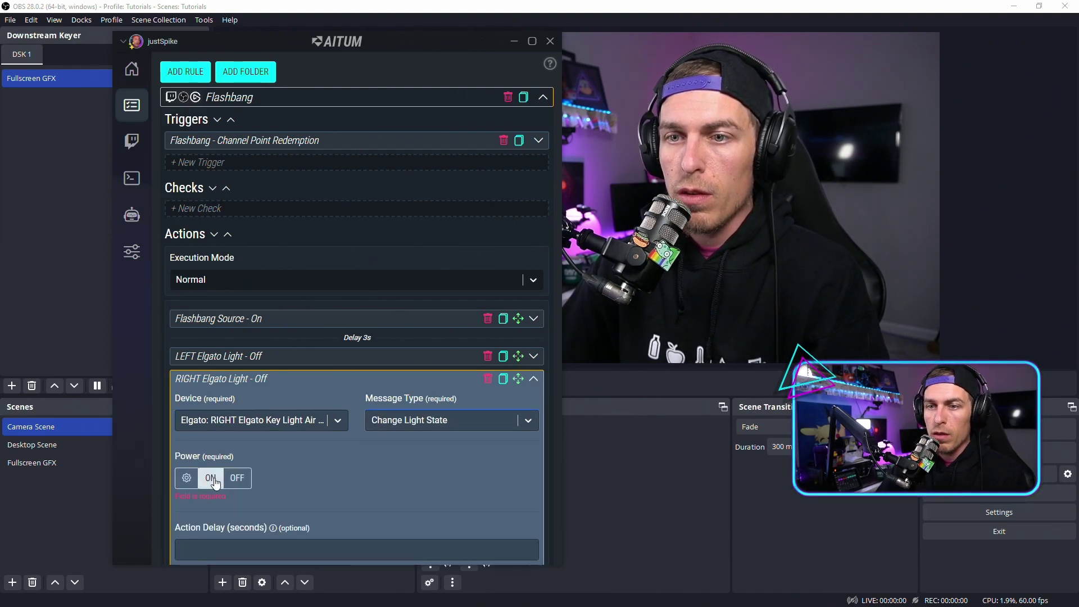
# - Set the right light action's power to Off, save the rule and collapse the action
pyautogui.click(237, 475)
pyautogui.scroll(-3, 499, 491)
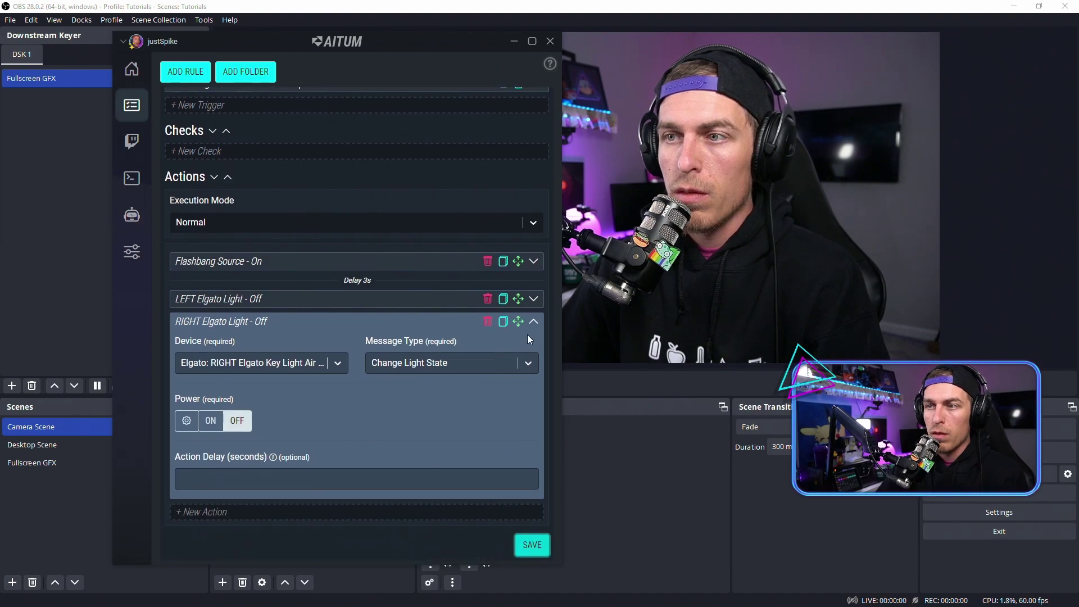
pyautogui.click(534, 319)
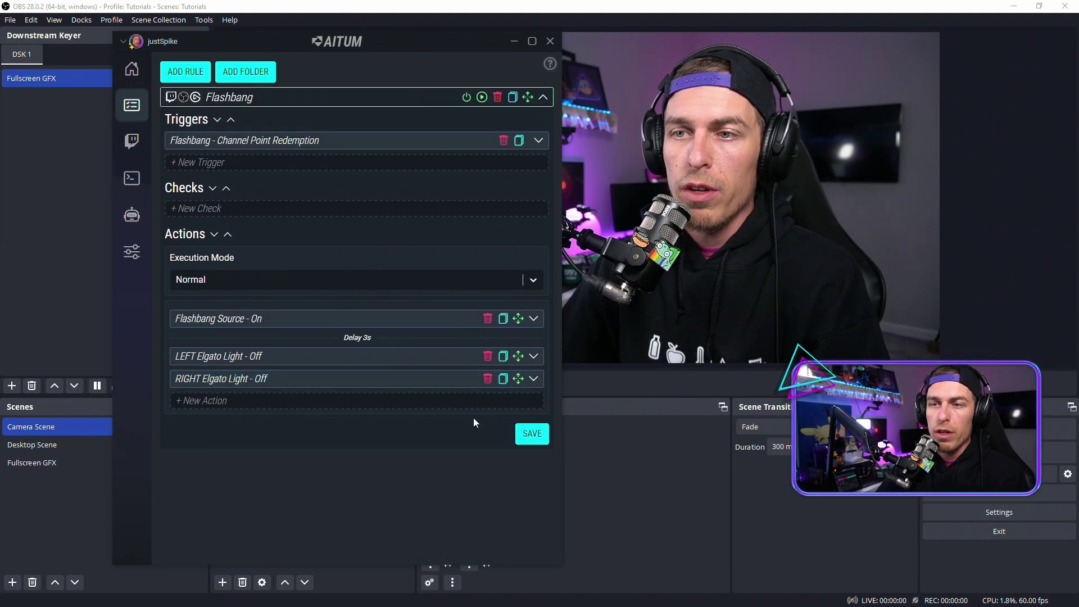
# - Add an action for device LEFT Elgato Key Light Air 40F4 with Change Light Colour as message type
pyautogui.click(283, 409)
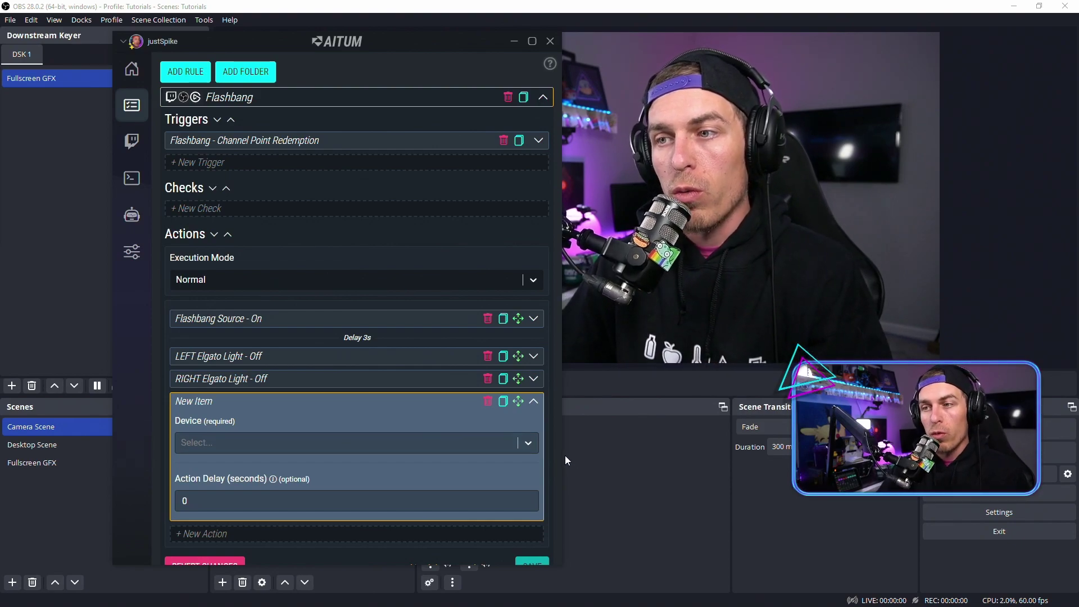
pyautogui.click(521, 443)
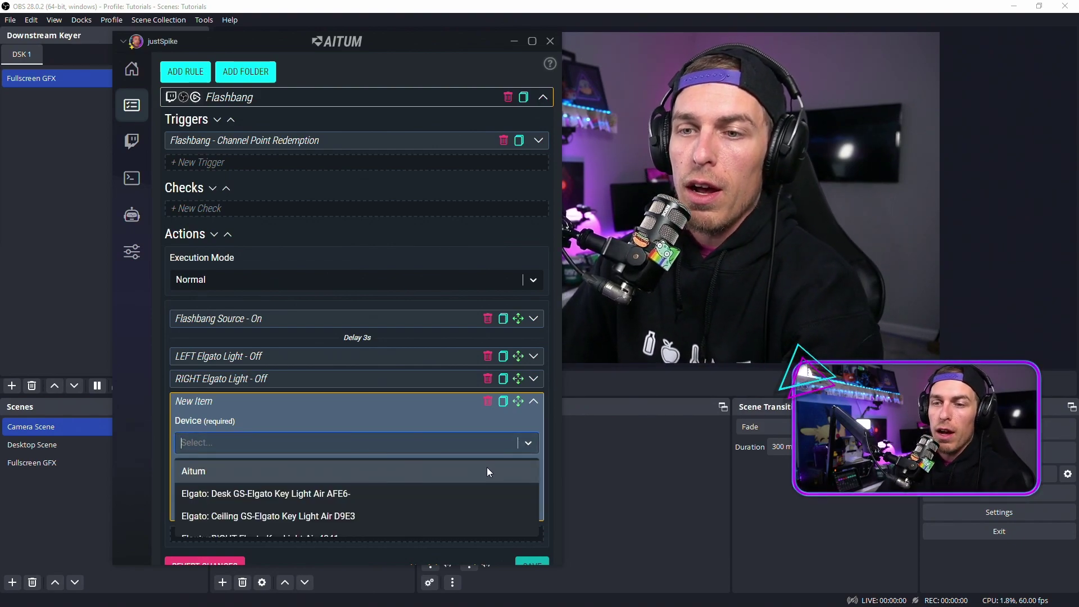
pyautogui.scroll(-1, 487, 466)
pyautogui.scroll(-1, 302, 488)
pyautogui.scroll(-1, 303, 488)
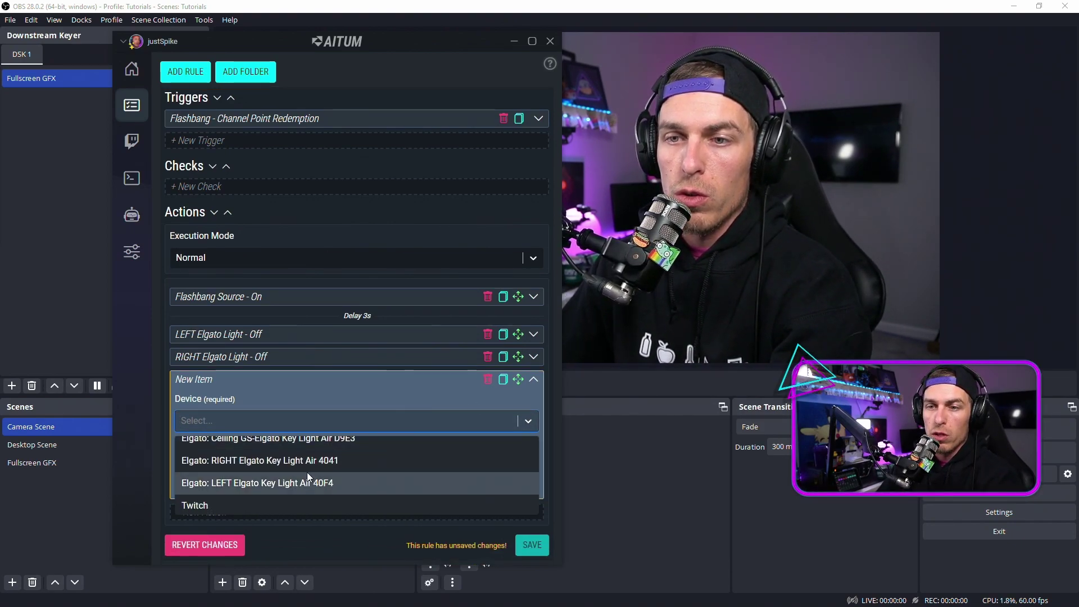
pyautogui.click(305, 477)
pyautogui.click(403, 426)
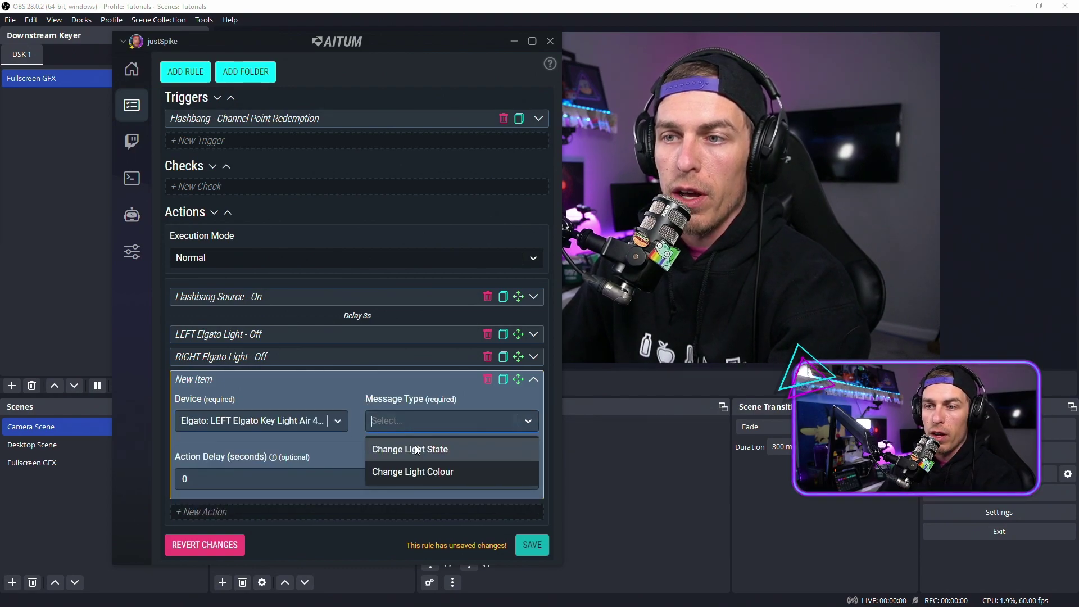
pyautogui.click(432, 471)
# - Set the new action's light colour to temperature 10992 at brightness 100, and its action delay to 1.8 seconds
pyautogui.scroll(-1, 315, 450)
pyautogui.click(218, 425)
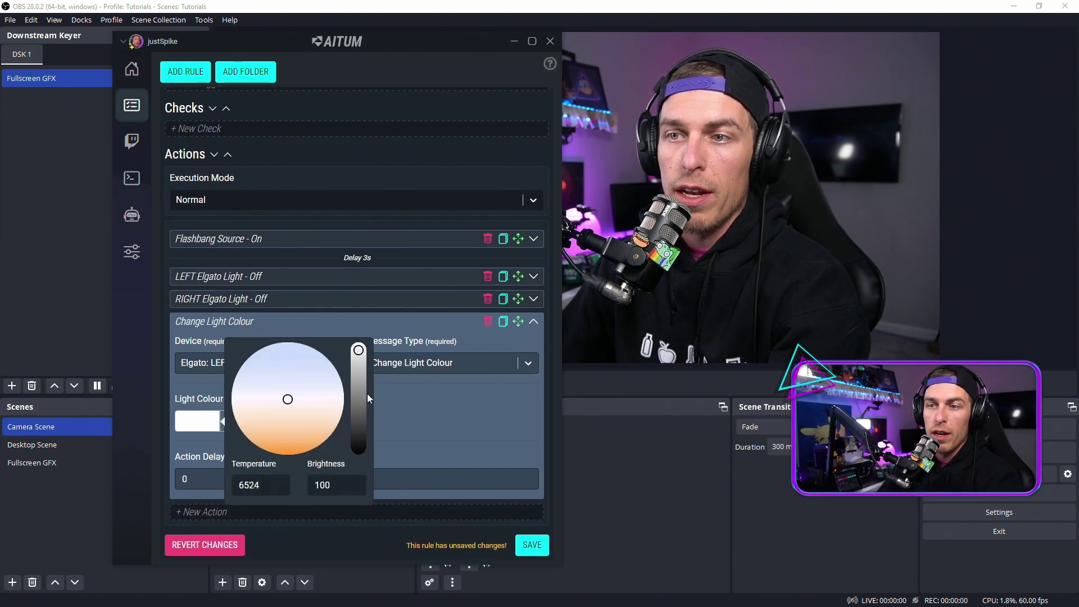
pyautogui.moveTo(287, 400); pyautogui.dragTo(286, 324)
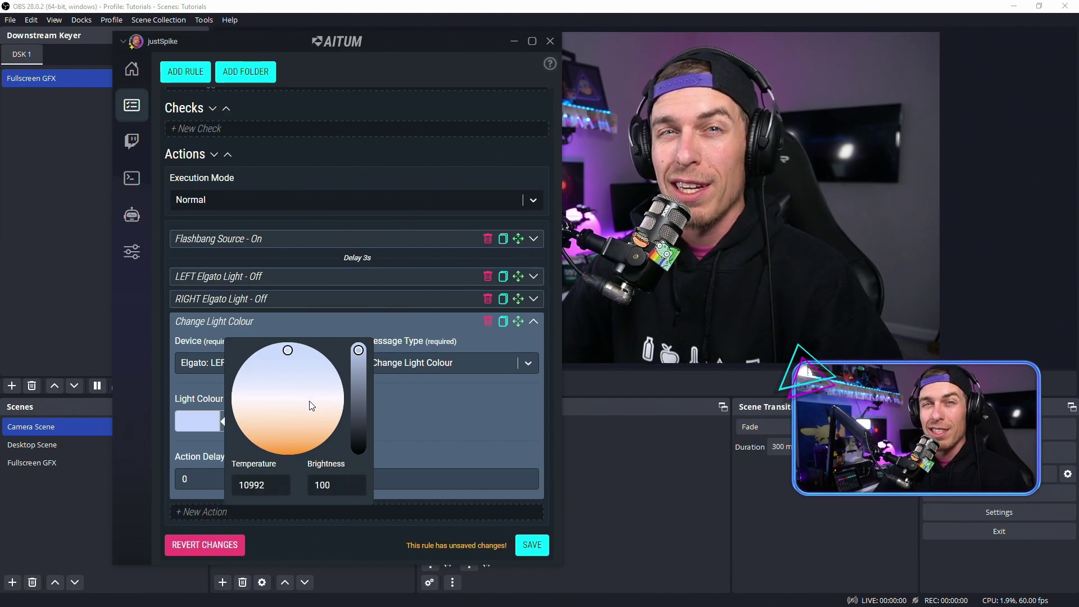
pyautogui.click(420, 407)
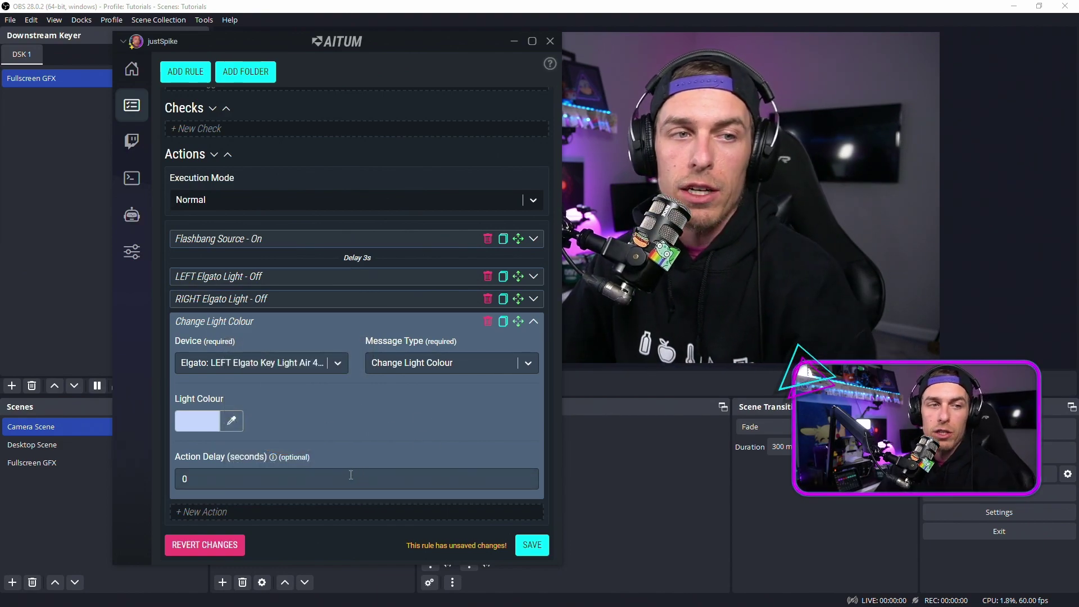
pyautogui.click(350, 478)
pyautogui.press('BackSpace')
pyautogui.write('1.8')
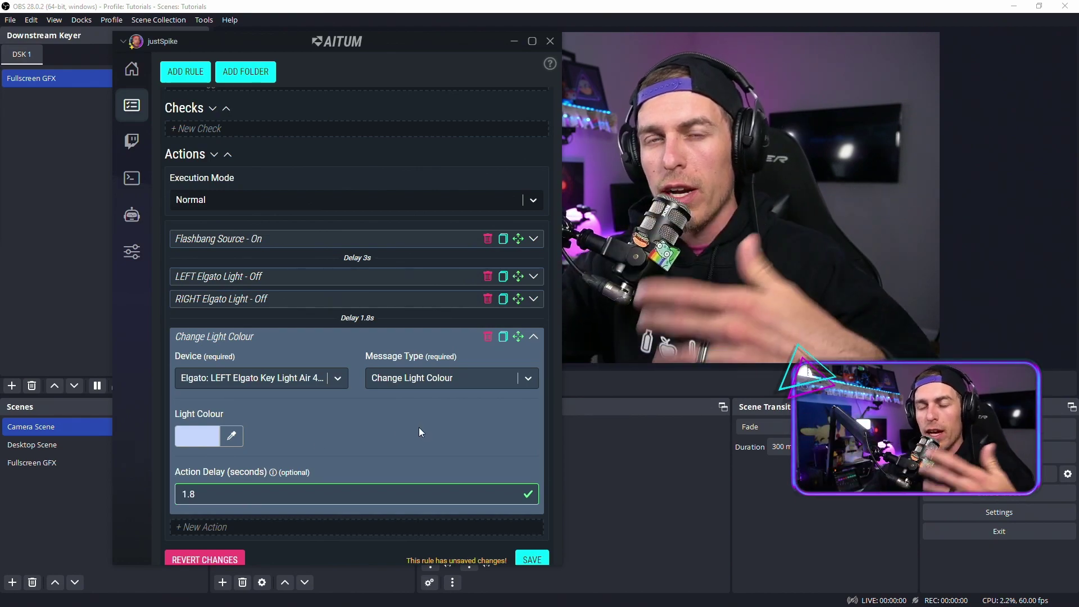
# - Rename the light colour action "LEFT Elgato Light - 100%", save the rule and collapse the action
pyautogui.click(258, 338)
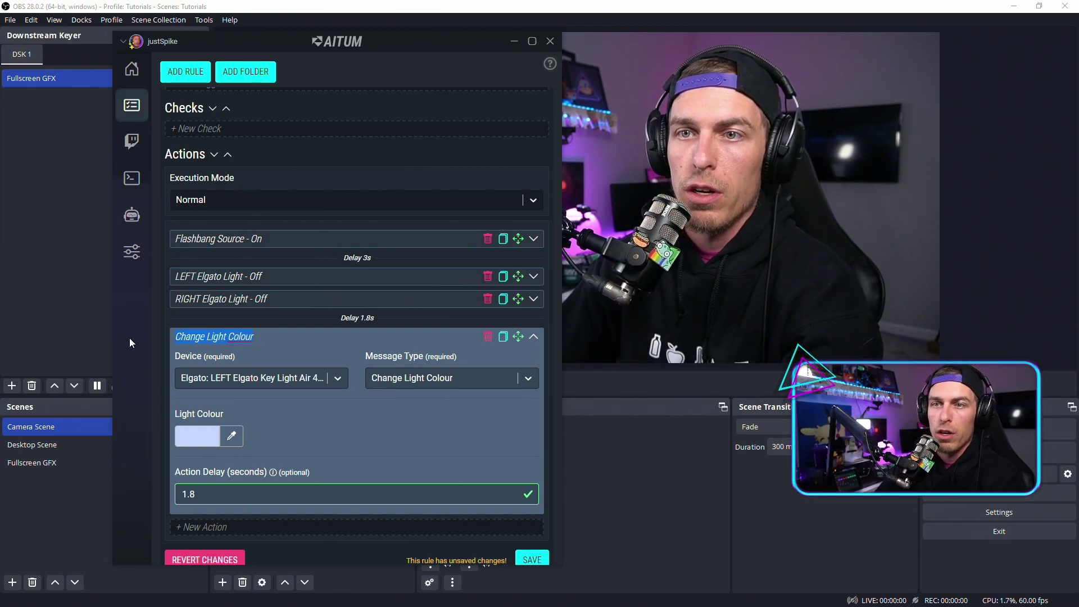
pyautogui.write('LEFT Elgato Light')
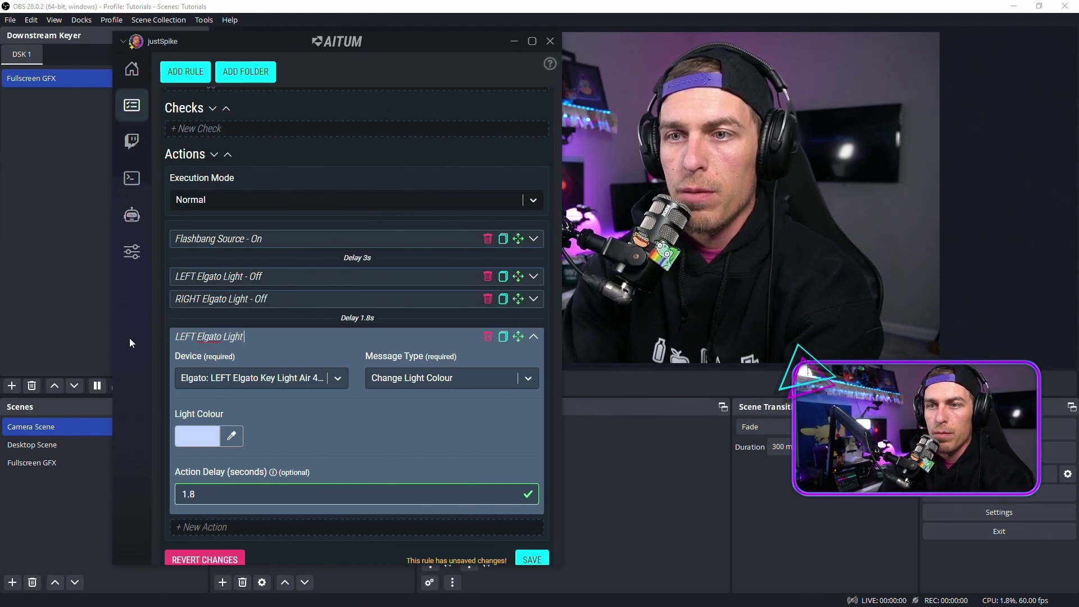
pyautogui.write(' - 1')
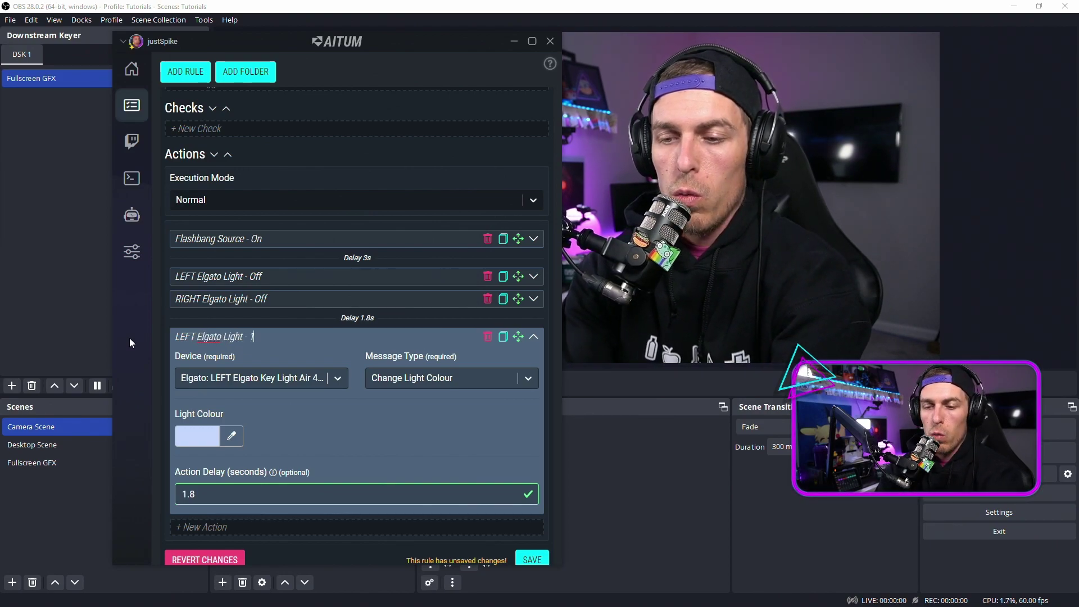
pyautogui.write('00%')
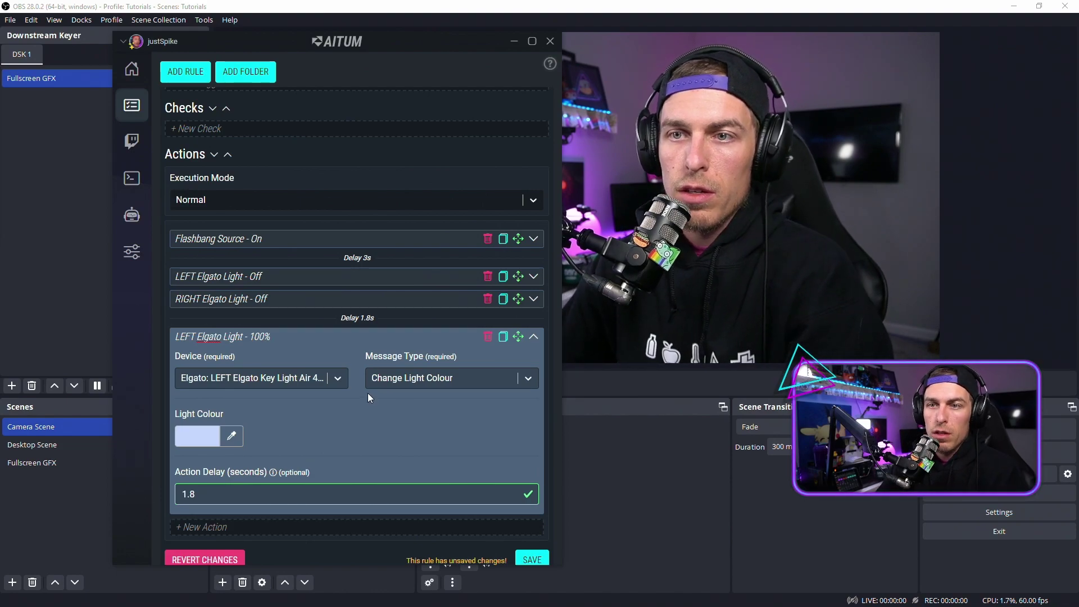
pyautogui.click(534, 555)
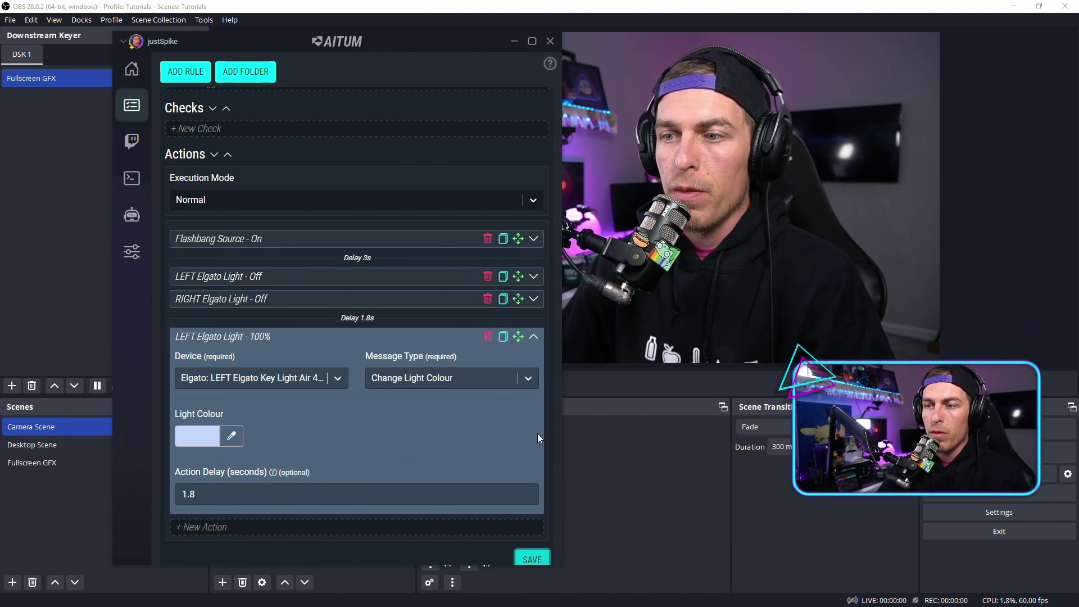
pyautogui.click(534, 336)
# - Duplicate the "LEFT Elgato Light - 100%" action and set the copy to RIGHT Elgato Key Light Air 4041 with Change Light Colour
pyautogui.click(503, 416)
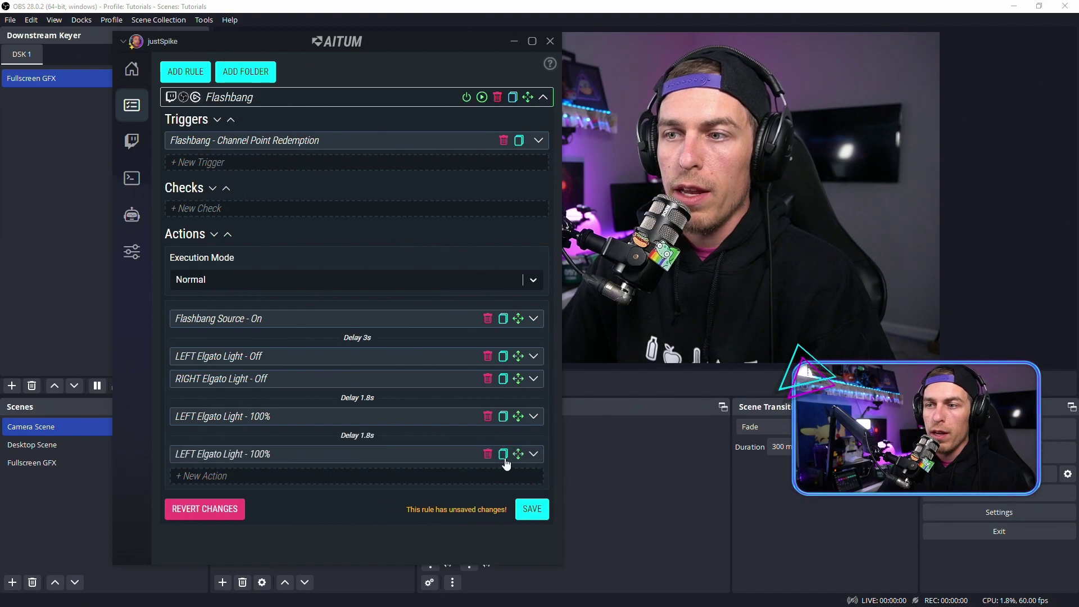
pyautogui.scroll(-3, 392, 379)
pyautogui.click(318, 362)
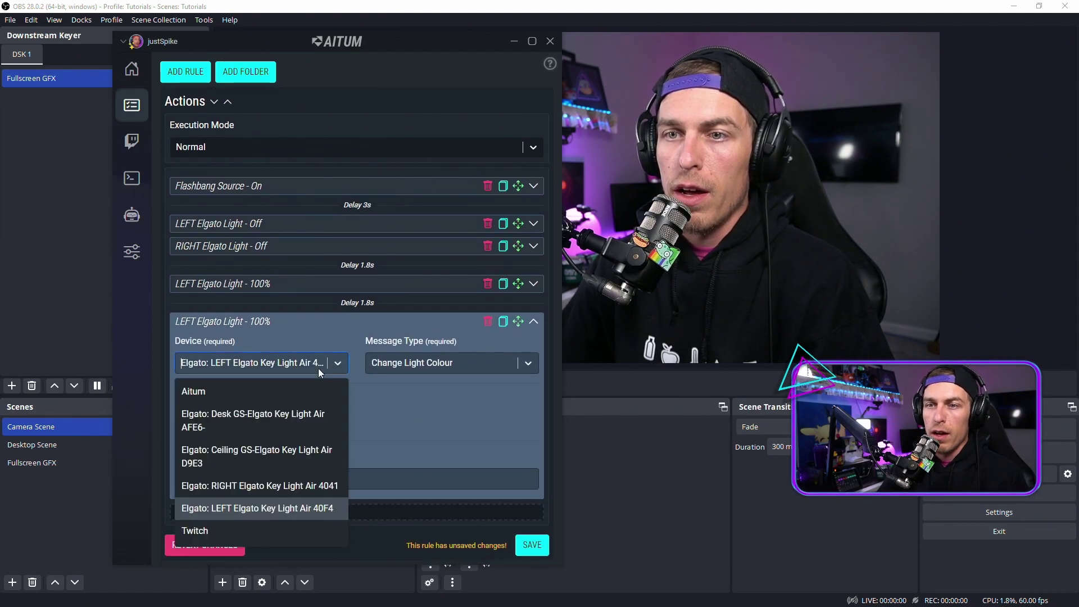
pyautogui.click(264, 483)
pyautogui.click(437, 422)
pyautogui.click(417, 467)
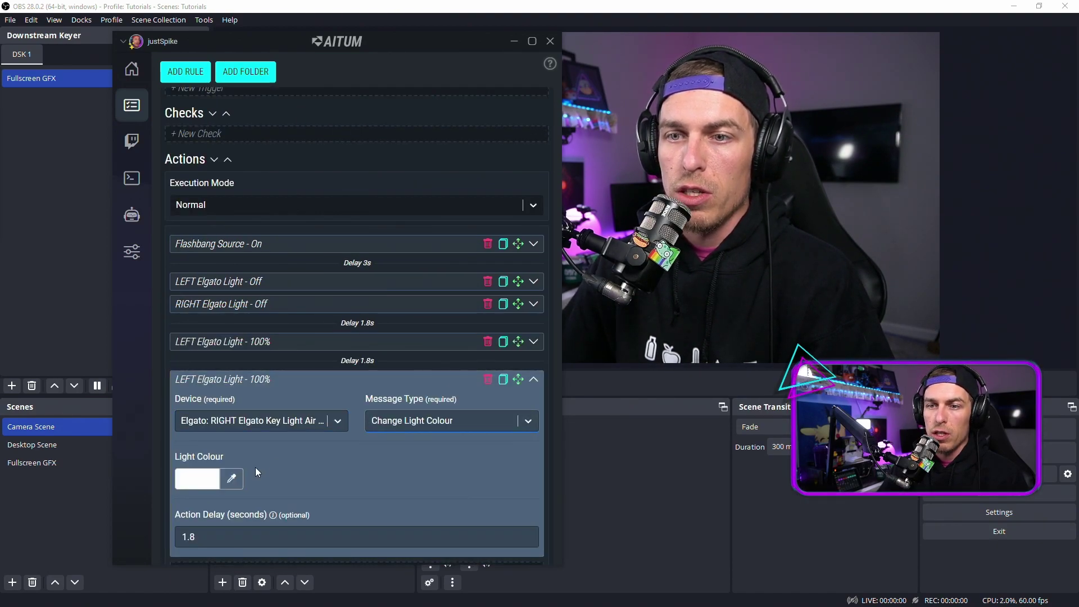
# - Set the copied action's light colour to temperature 10992 at brightness 100
pyautogui.click(217, 479)
pyautogui.click(289, 404)
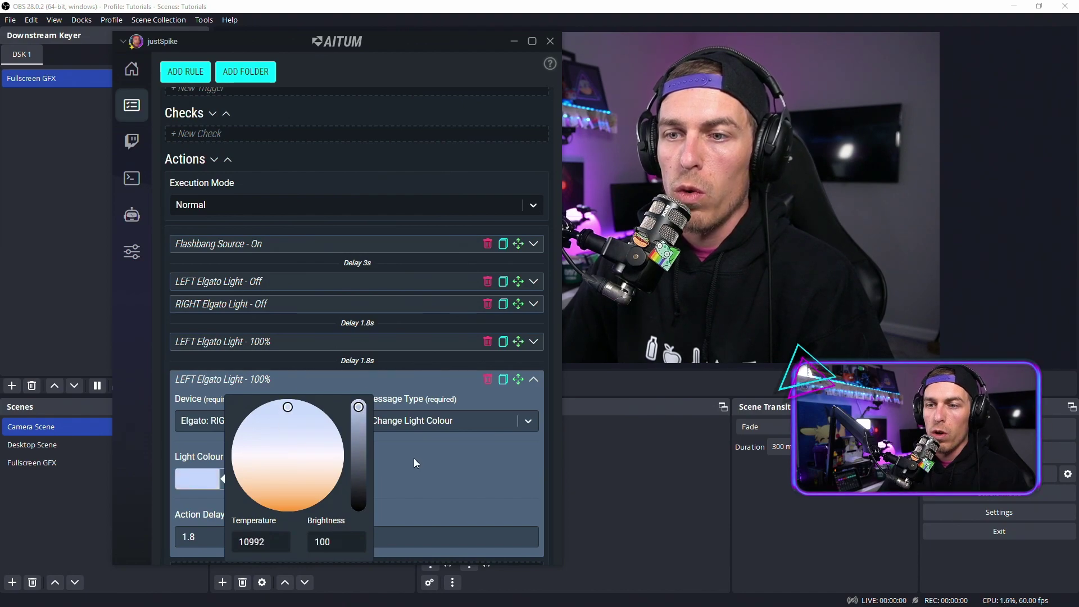
pyautogui.scroll(-1, 412, 458)
# - Clear the action delay of the copied light colour action, save the rule and collapse the action
pyautogui.click(188, 479)
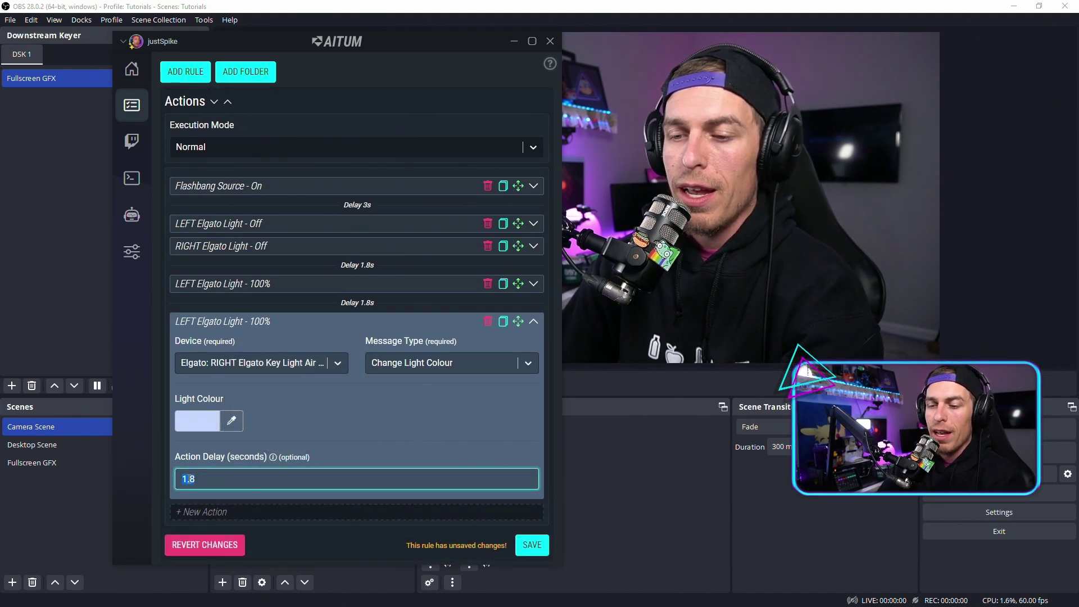
pyautogui.press('BackSpace')
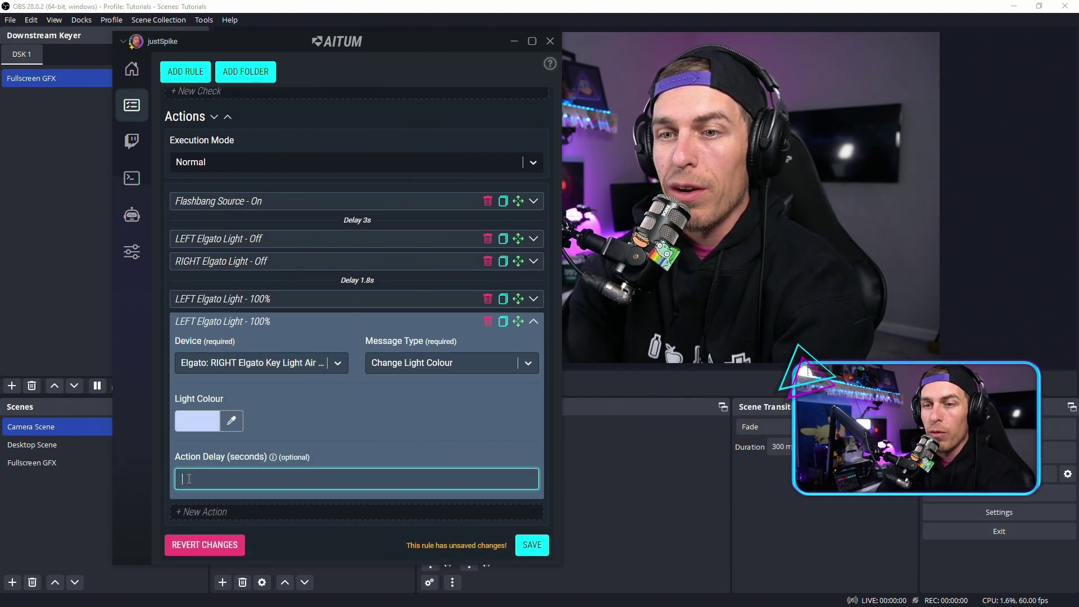
pyautogui.click(535, 544)
pyautogui.click(533, 324)
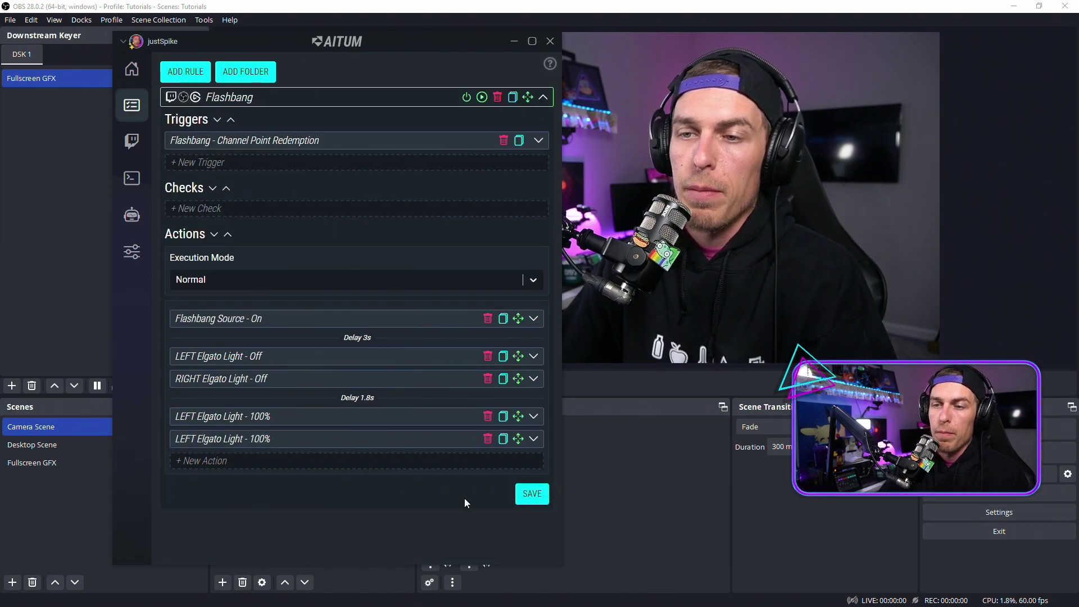
# - Add another action to the rule with LEFT Elgato Key Light Air 40F4 as its device
pyautogui.click(349, 459)
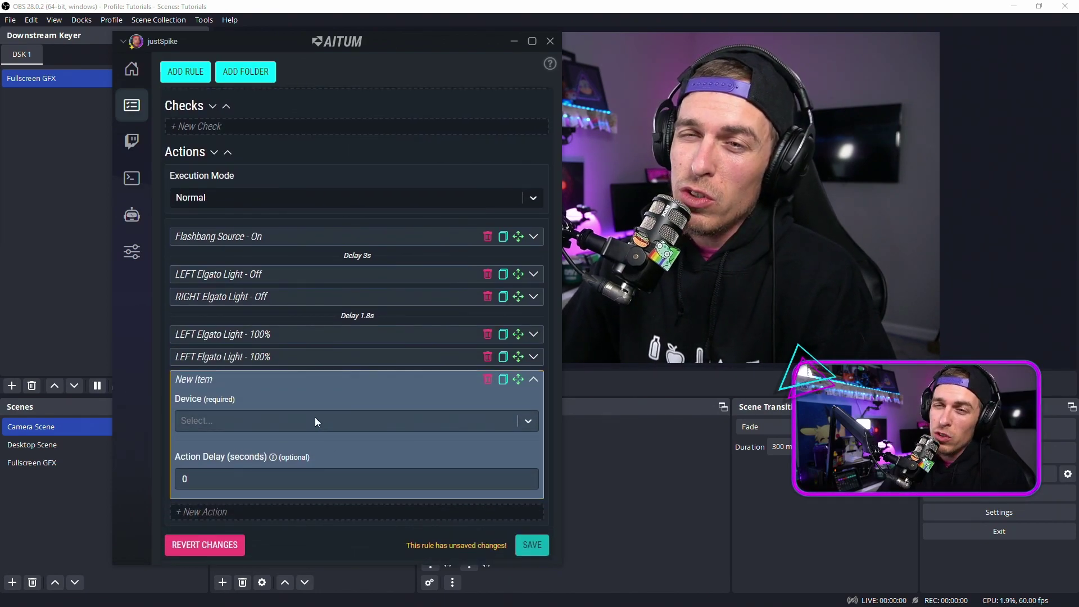
pyautogui.click(315, 421)
pyautogui.scroll(-2, 316, 515)
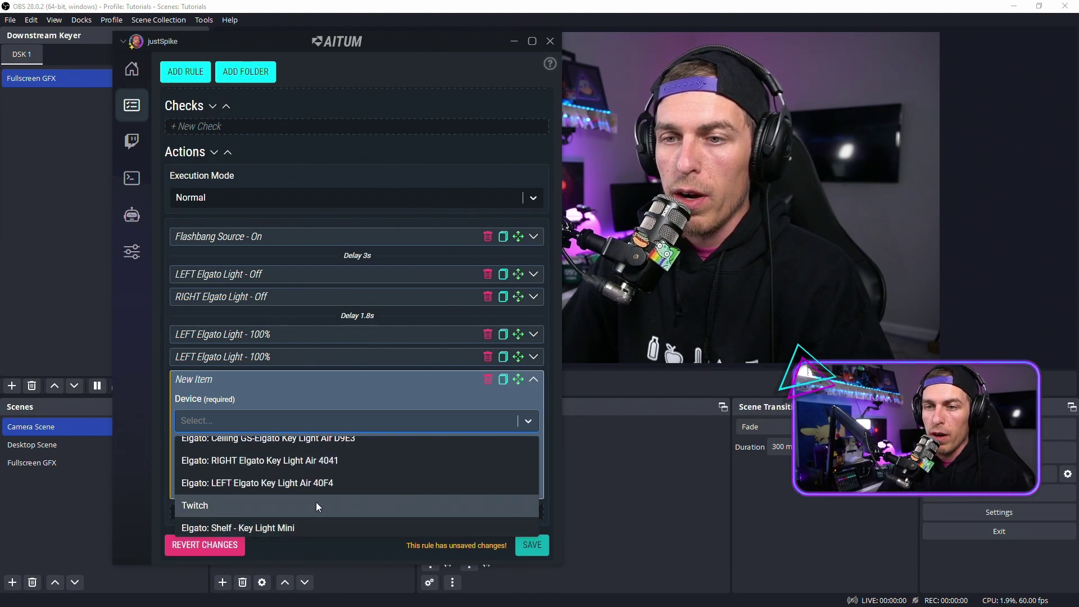
pyautogui.click(315, 483)
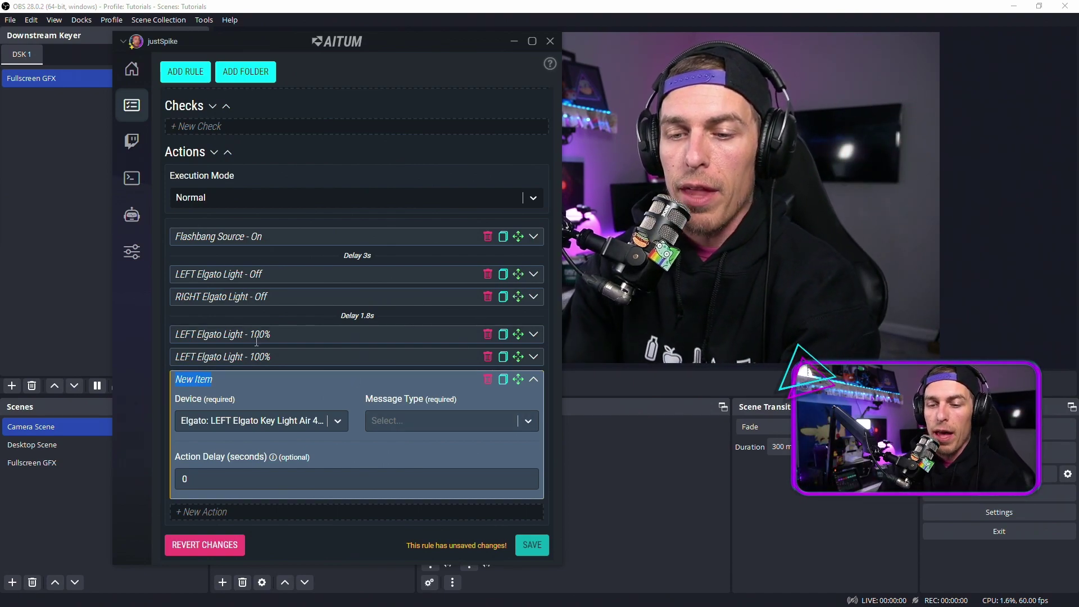
# - Rename the newest action "LEFT Elgato Light - 38%"
pyautogui.write('Lef')
pyautogui.press('BackSpace')
pyautogui.press('BackSpace')
pyautogui.write('EFT Elgato Light -')
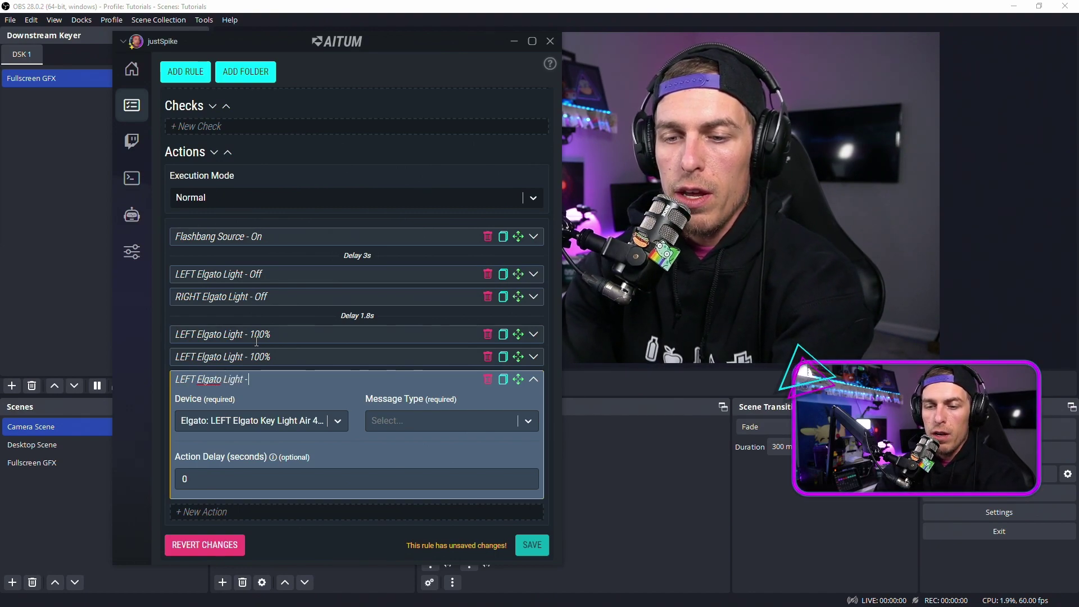
pyautogui.write('%')
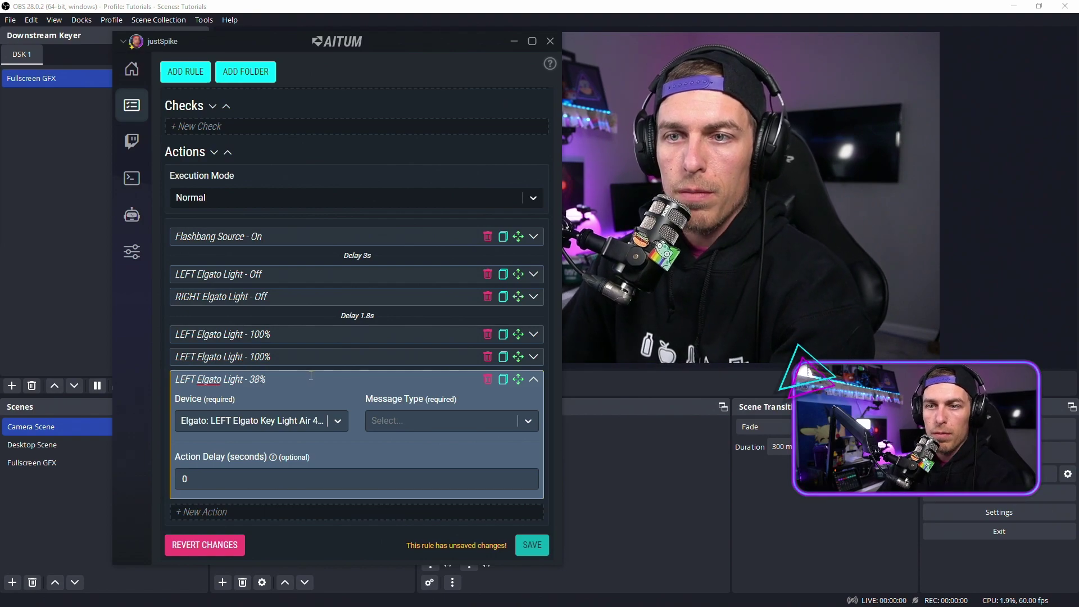
# - Set the 38% action's message type to Change Light Colour and open its light colour picker
pyautogui.click(439, 423)
pyautogui.scroll(-1, 355, 461)
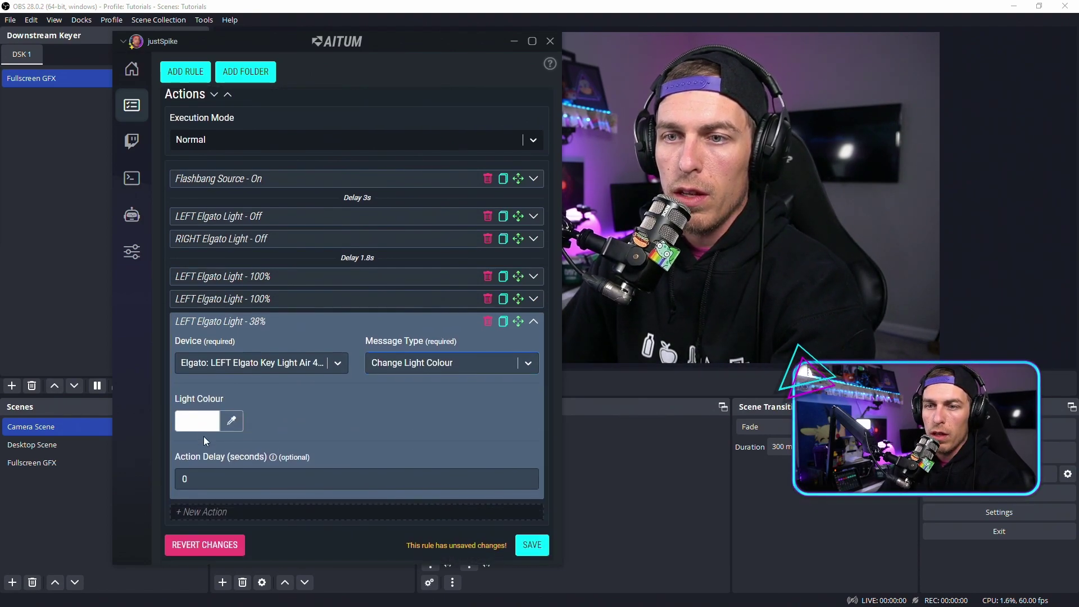
pyautogui.click(202, 427)
# - Try the light colour at temperature 7763 with brightness 38, and at temperature 10992 with brightness 100
pyautogui.click(288, 391)
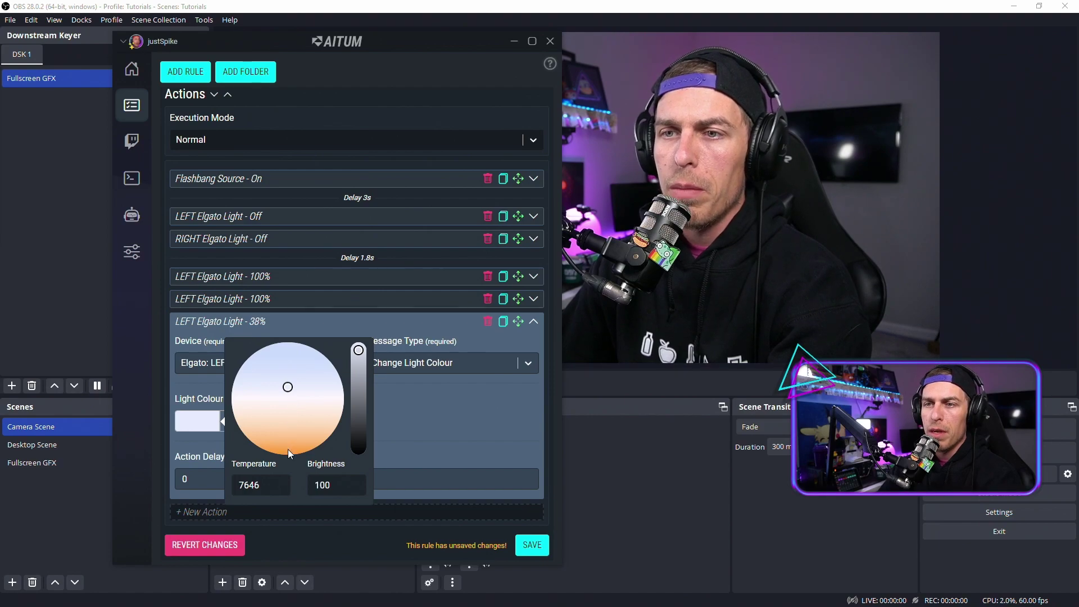
pyautogui.moveTo(358, 363); pyautogui.dragTo(362, 410)
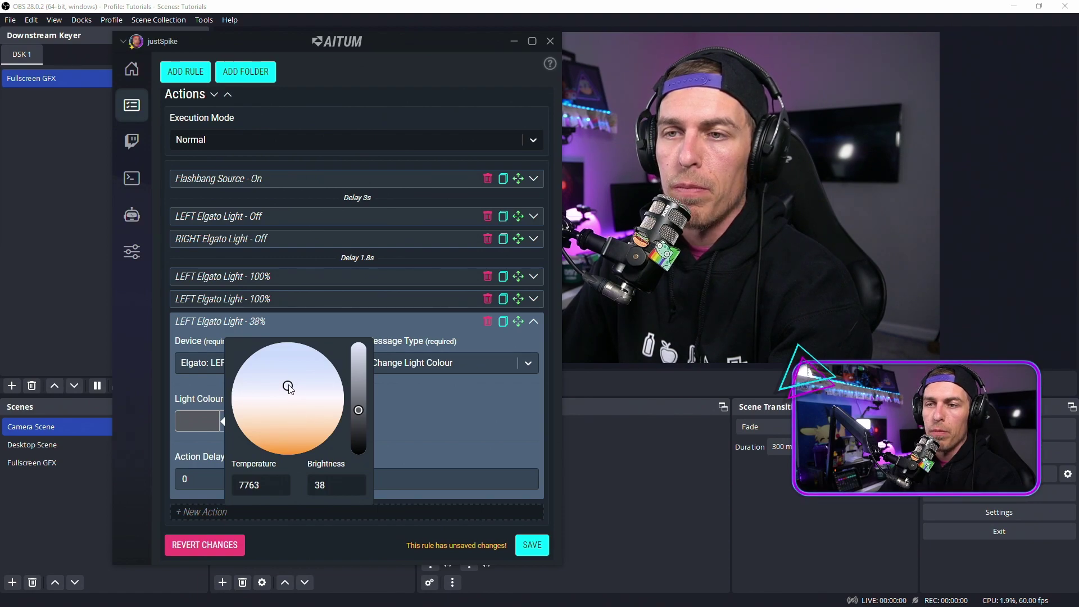
pyautogui.click(256, 485)
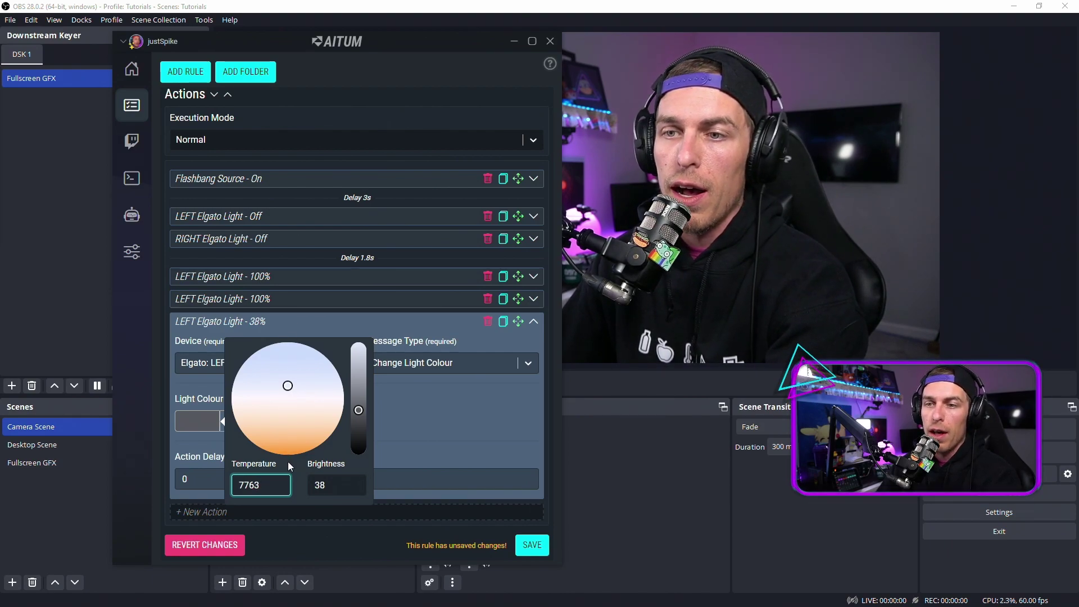
pyautogui.moveTo(287, 403); pyautogui.dragTo(292, 326)
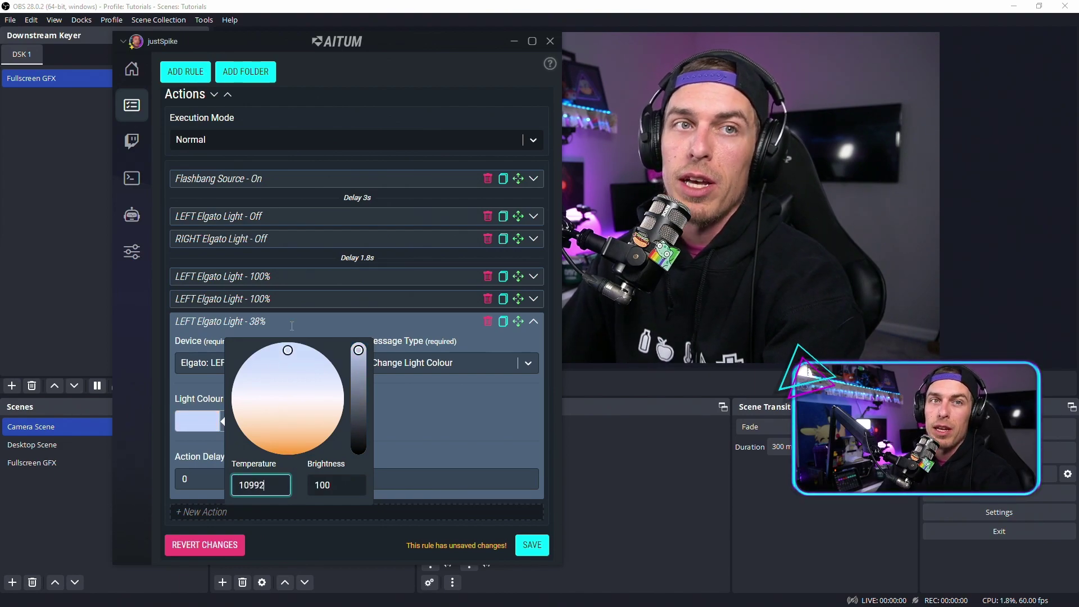
# - Set the "LEFT Elgato Light - 38%" action's light colour to temperature 7763 at brightness 38 and close the colour picker
pyautogui.click(289, 370)
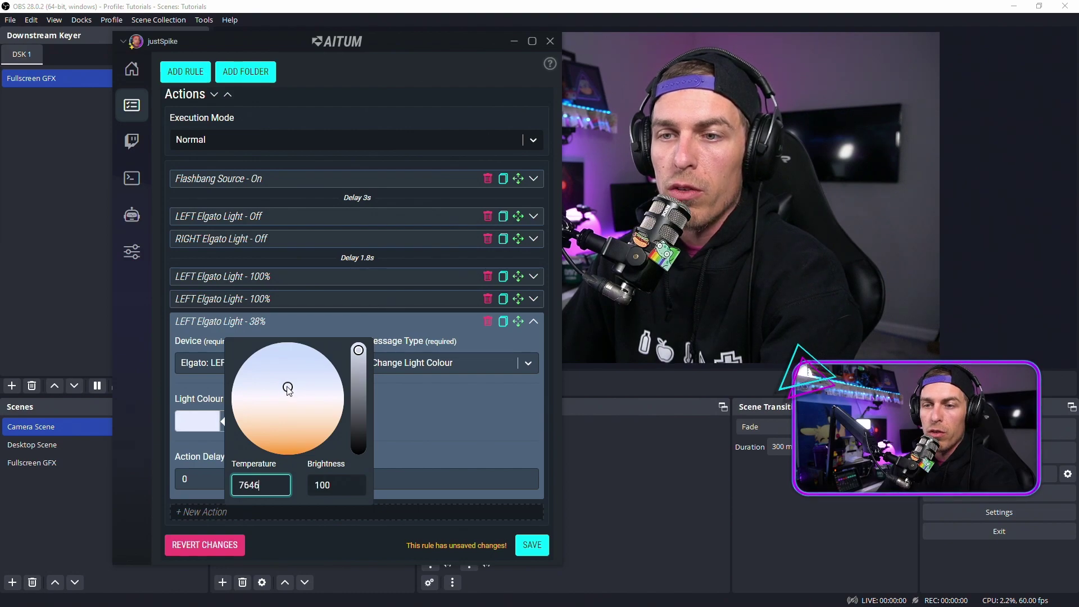
pyautogui.moveTo(362, 360); pyautogui.dragTo(363, 410)
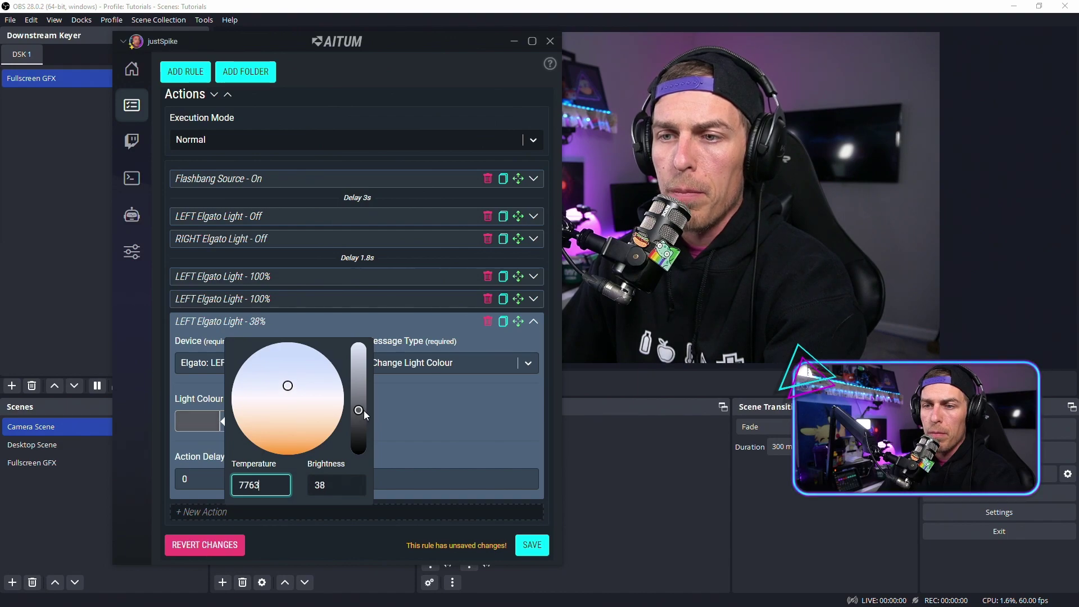
pyautogui.click(426, 406)
pyautogui.scroll(1, 196, 356)
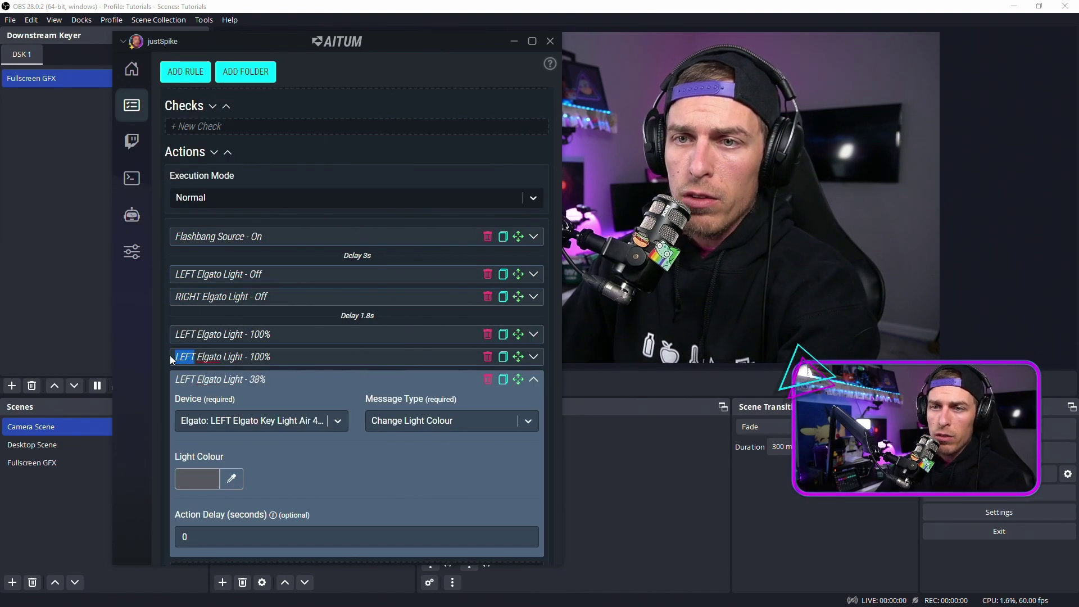
# - Rename the second 100% action "RIGHT Elgato Light - 100%" and give the "LEFT Elgato Light - 38%" action a 6-second delay
pyautogui.write('RIGHT')
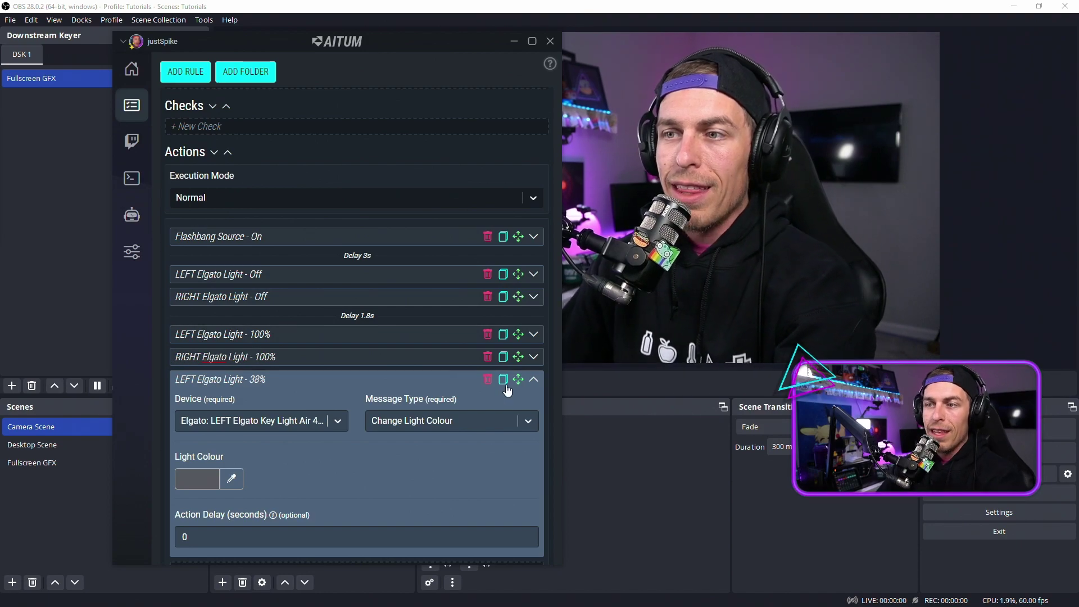
pyautogui.click(357, 536)
pyautogui.write('6')
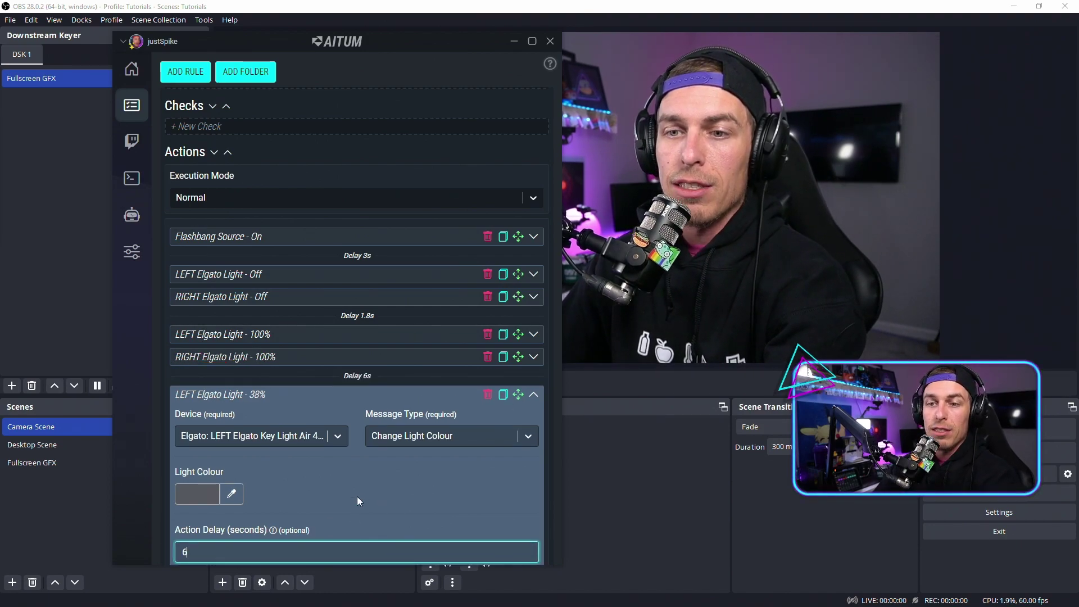
pyautogui.click(534, 394)
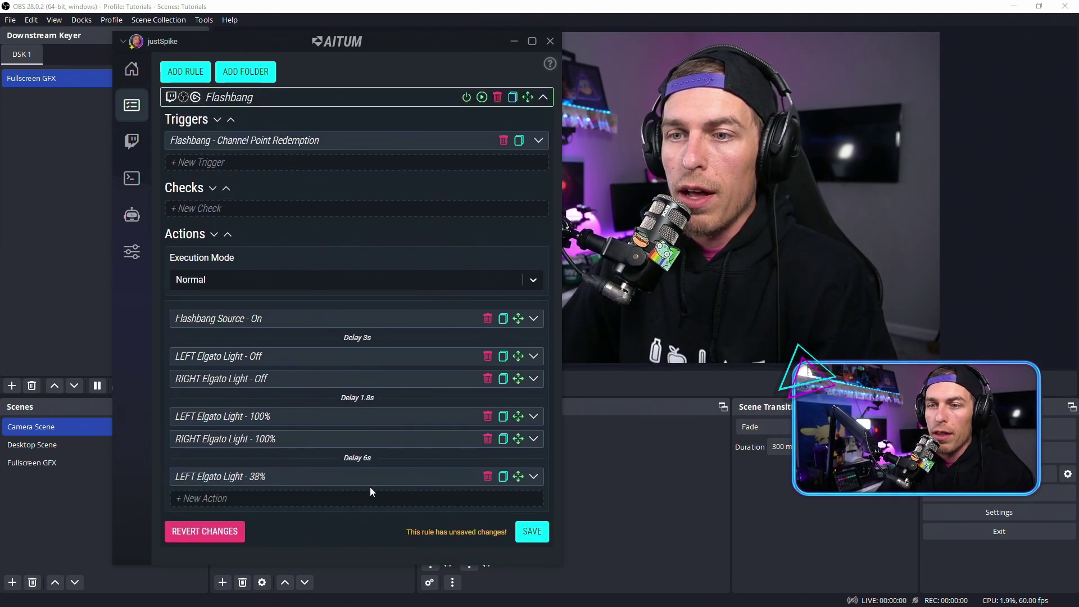
# - Duplicate the "LEFT Elgato Light - 38%" action and set the copy's device to RIGHT Elgato Key Light Air 4041 with message type Change Light Colour
pyautogui.click(503, 476)
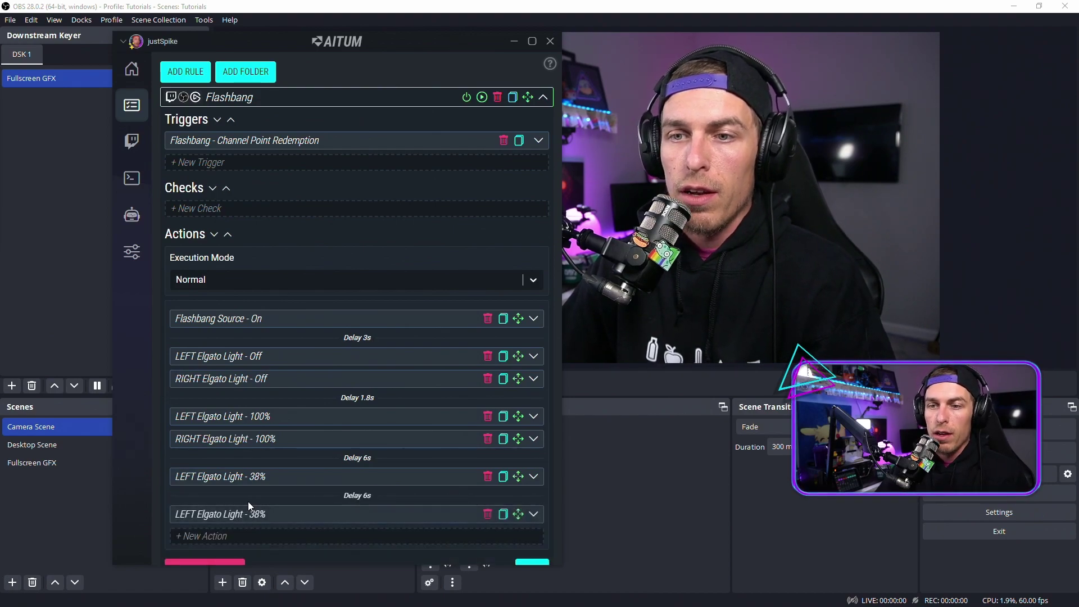
pyautogui.click(534, 514)
pyautogui.scroll(-3, 370, 400)
pyautogui.click(318, 363)
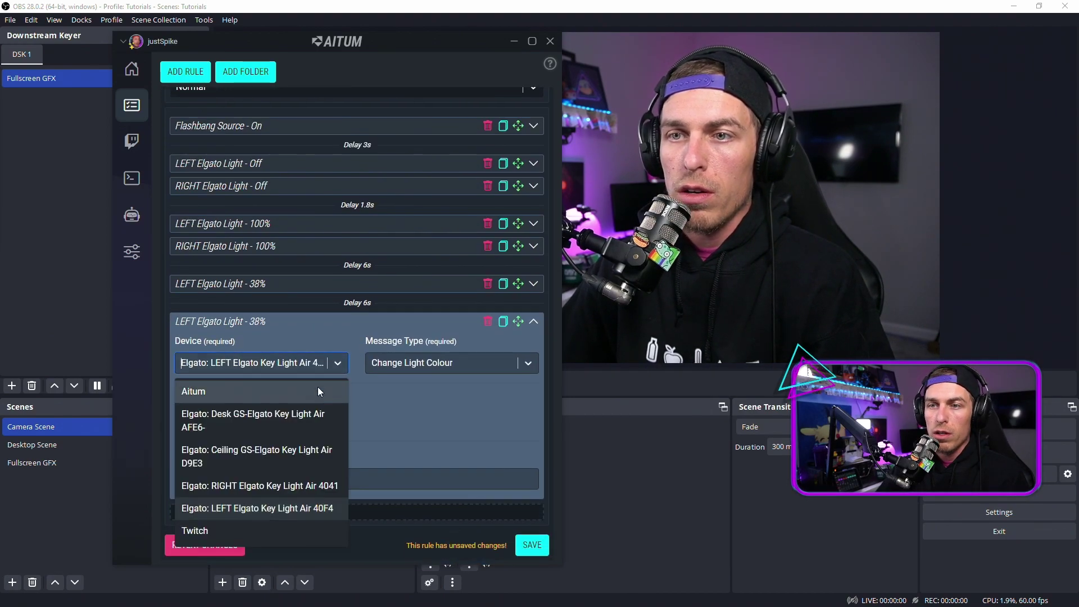
pyautogui.click(279, 491)
pyautogui.click(452, 420)
pyautogui.click(416, 470)
# - Set the duplicated action's light colour to temperature 7646 at brightness 20 and close the colour picker
pyautogui.click(215, 479)
pyautogui.click(289, 444)
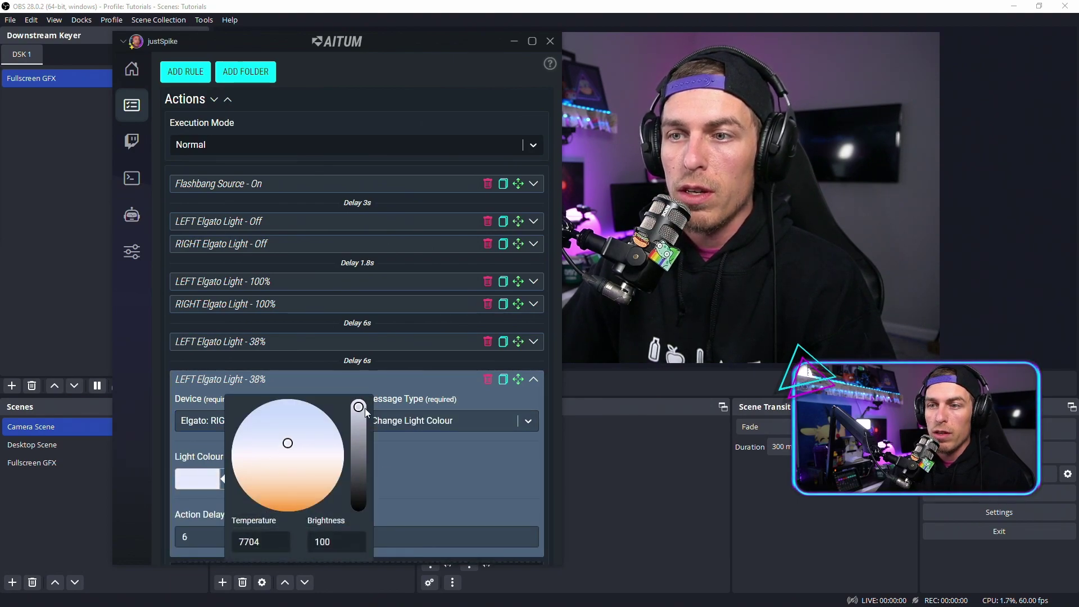
pyautogui.moveTo(361, 410); pyautogui.dragTo(363, 484)
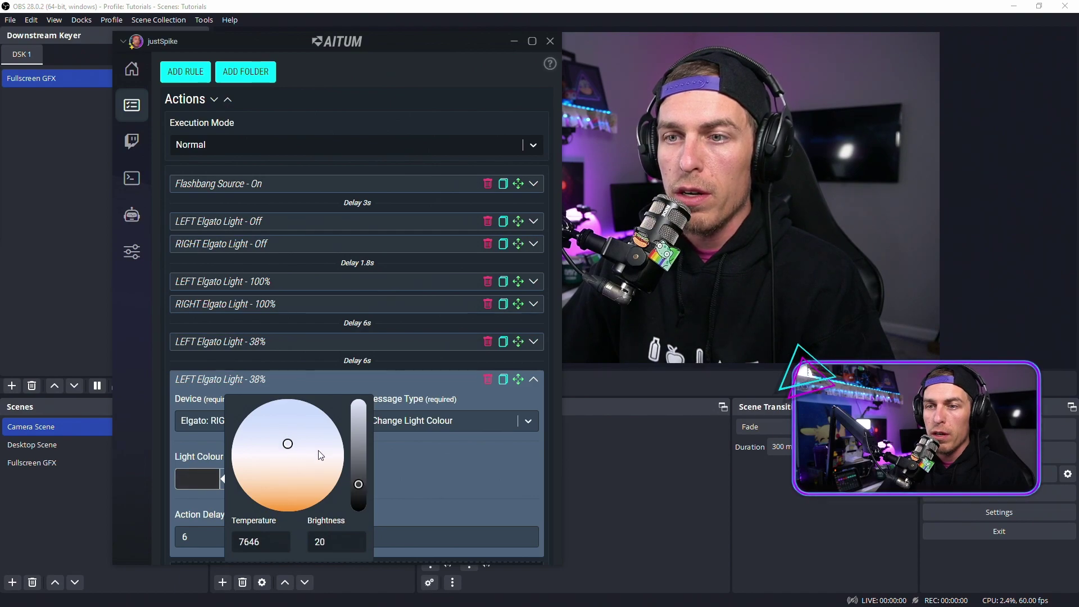
pyautogui.click(444, 478)
# - Clear the duplicated action's delay, rename it "RIGHT Elgato Light - 38%" and collapse it
pyautogui.click(225, 532)
pyautogui.press('BackSpace')
pyautogui.scroll(-1, 413, 476)
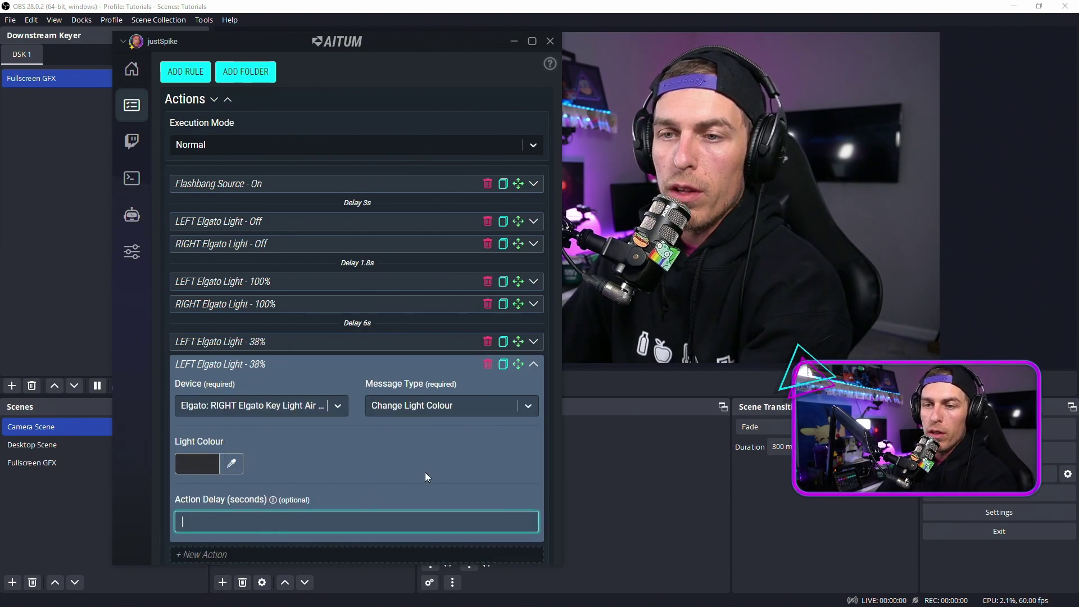
pyautogui.moveTo(197, 364); pyautogui.dragTo(173, 362)
pyautogui.write('RIGHT')
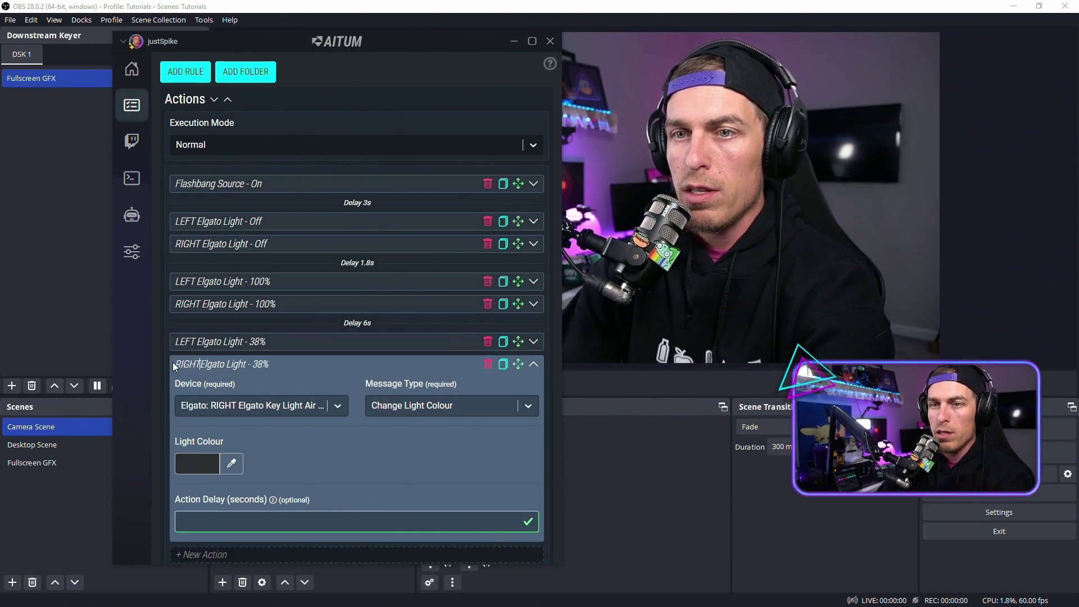
pyautogui.click(533, 364)
# - Add a new action for the OBS LOCAL device with message type Change Source Visibility
pyautogui.click(230, 513)
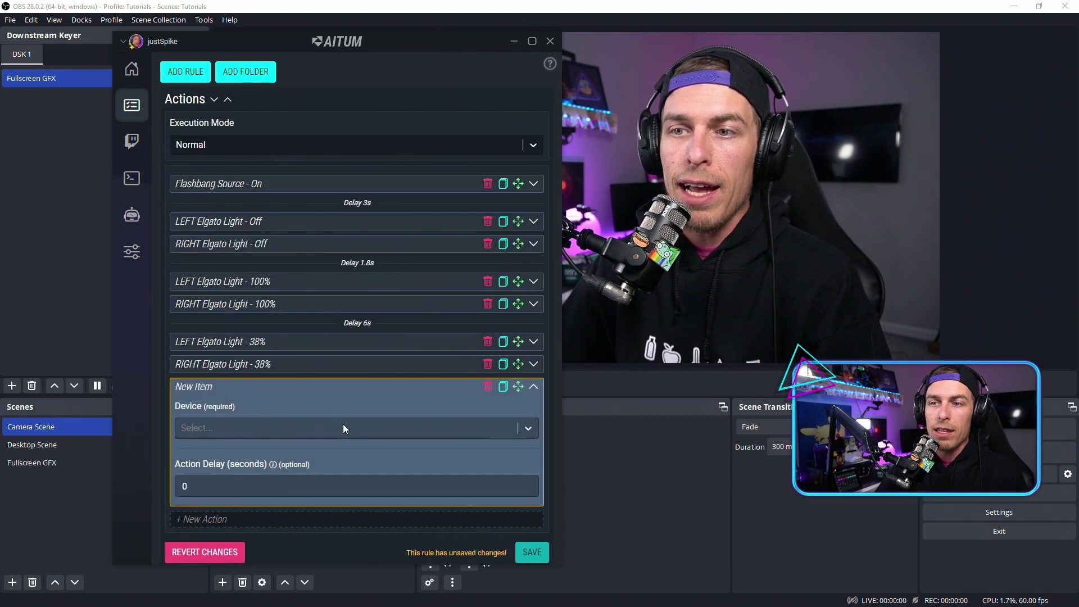
pyautogui.click(300, 429)
pyautogui.click(299, 433)
pyautogui.click(285, 434)
pyautogui.scroll(-2, 275, 466)
pyautogui.click(276, 498)
pyautogui.click(417, 433)
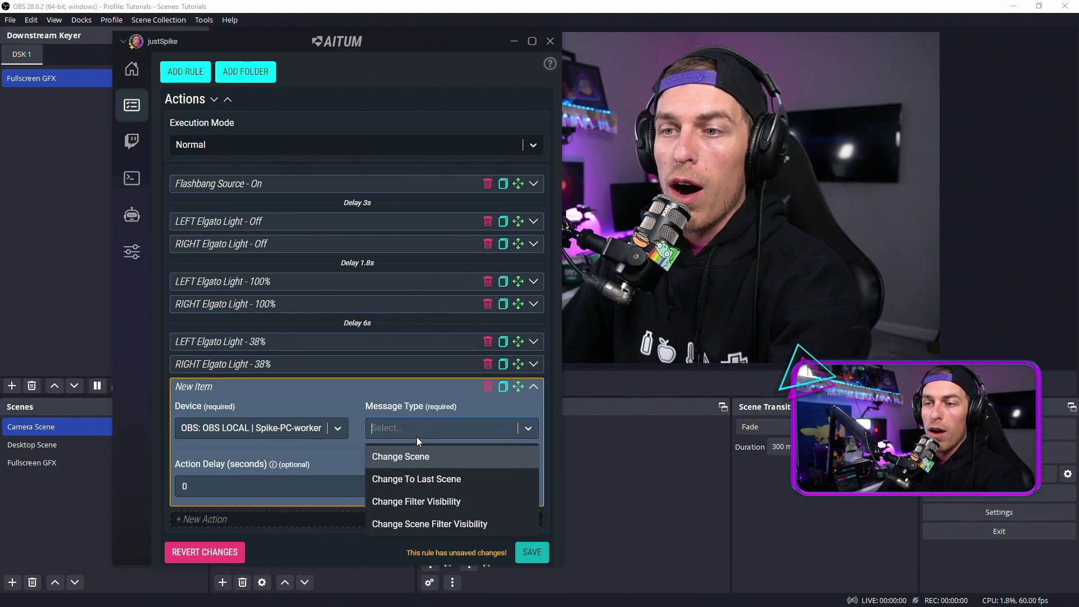
pyautogui.write('source')
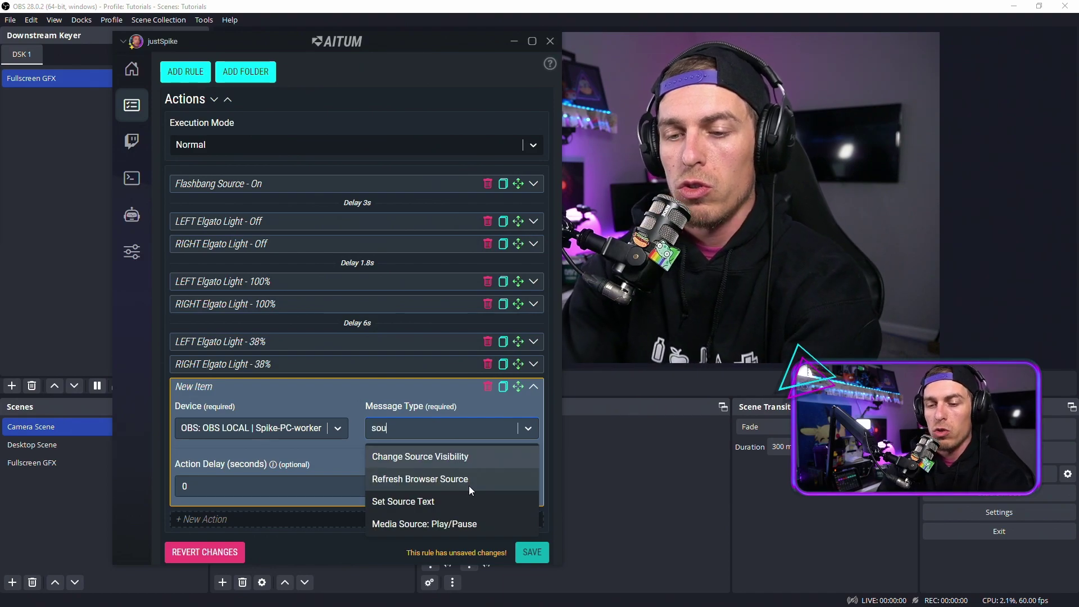
pyautogui.click(467, 461)
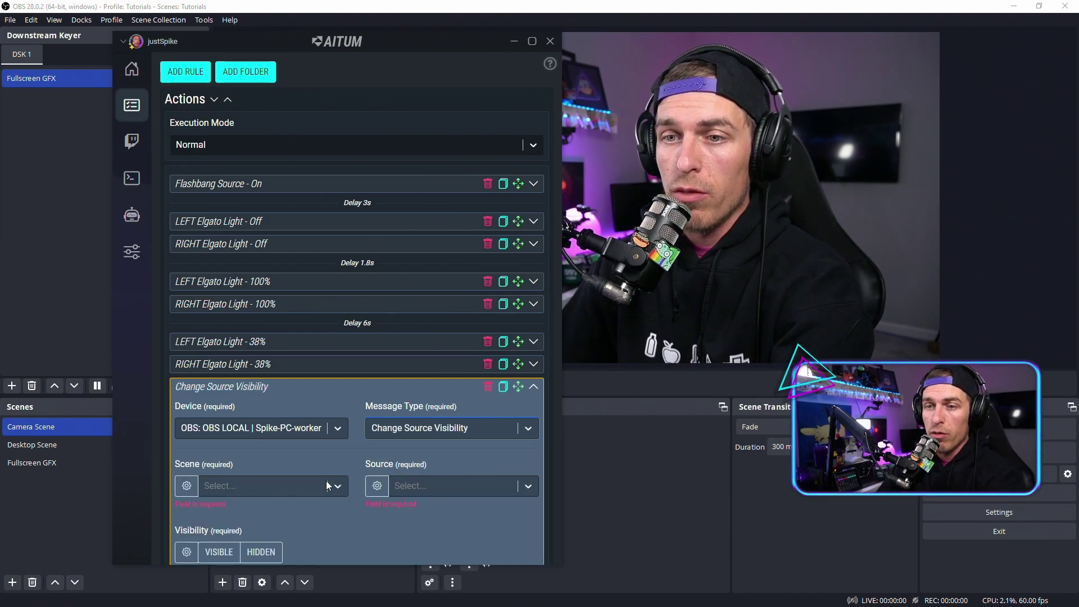
# - Configure the source visibility action to make the Flashbang source in the Fullscreen GFX scene hidden
pyautogui.click(306, 487)
pyautogui.click(261, 396)
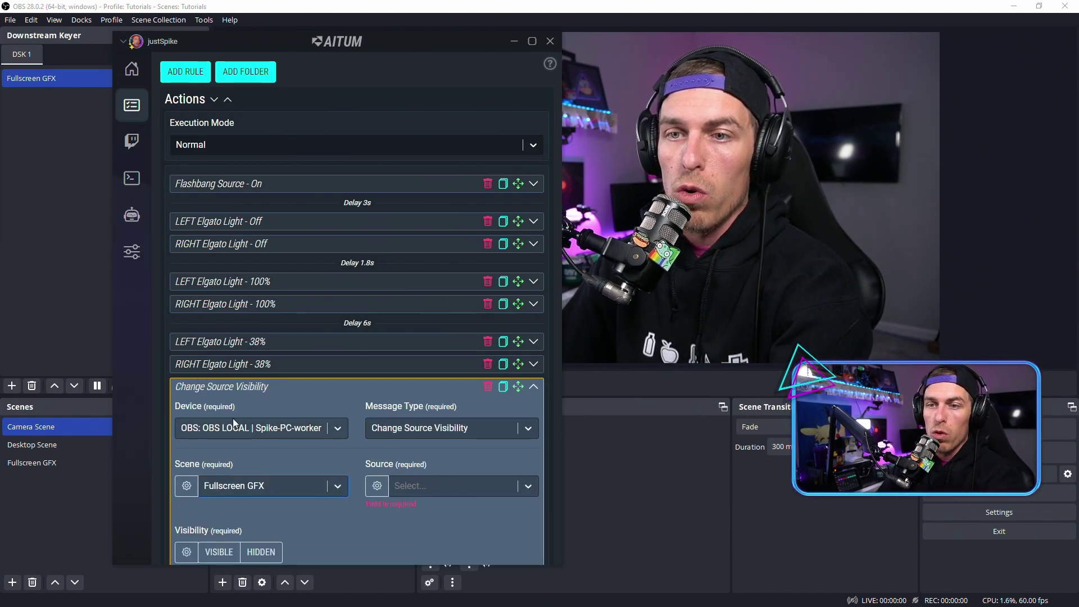
pyautogui.click(295, 428)
pyautogui.click(291, 425)
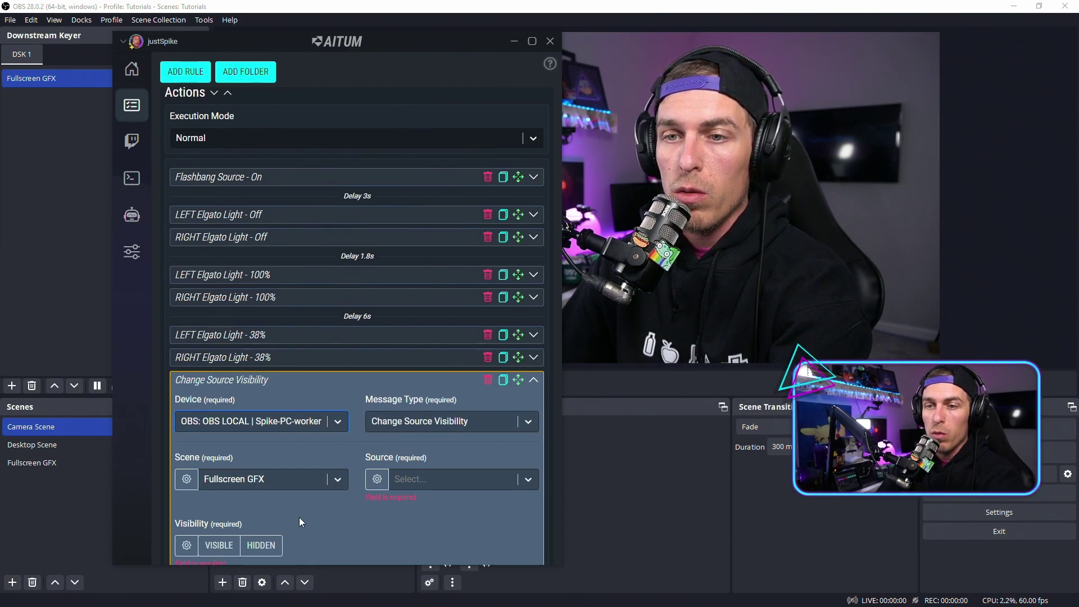
pyautogui.scroll(-3, 299, 517)
pyautogui.click(467, 343)
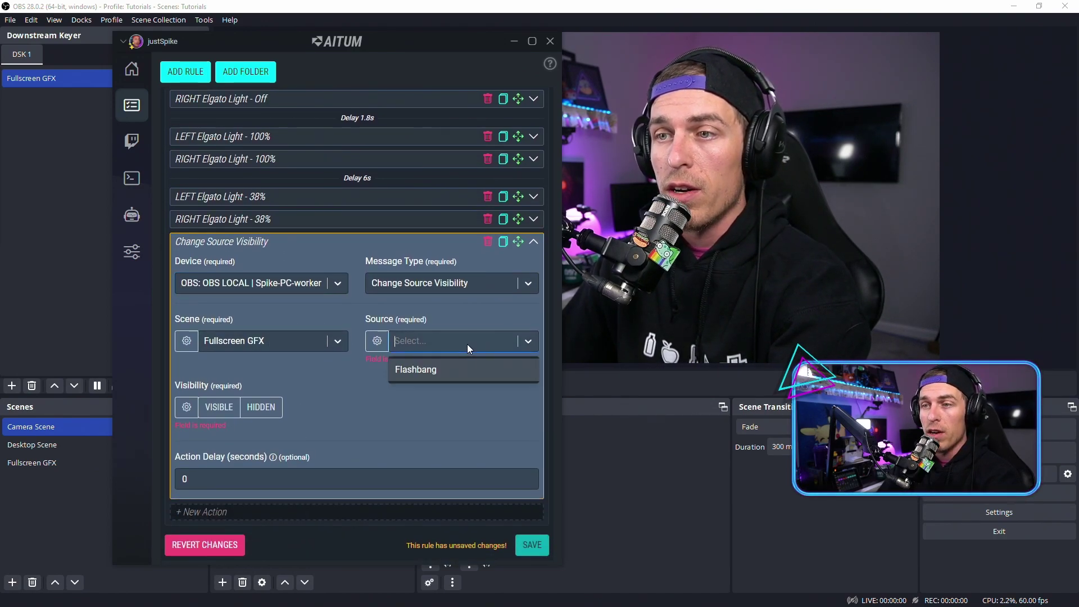
pyautogui.click(444, 373)
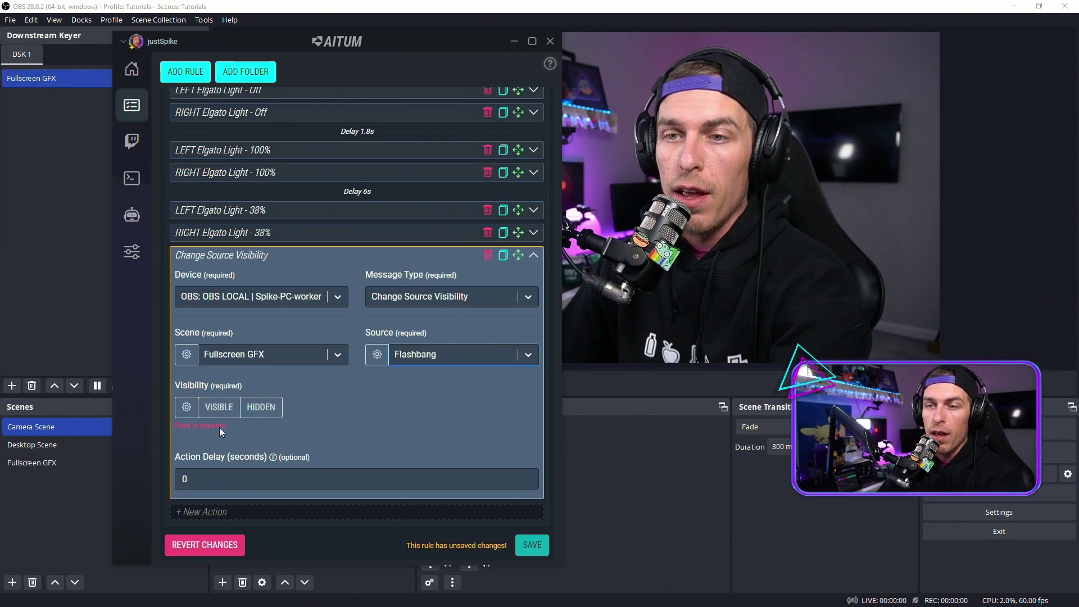
pyautogui.click(268, 413)
# - Give the source visibility action a 2-second delay, save the rule and collapse the action
pyautogui.click(248, 477)
pyautogui.press('BackSpace')
pyautogui.write('2')
pyautogui.click(532, 559)
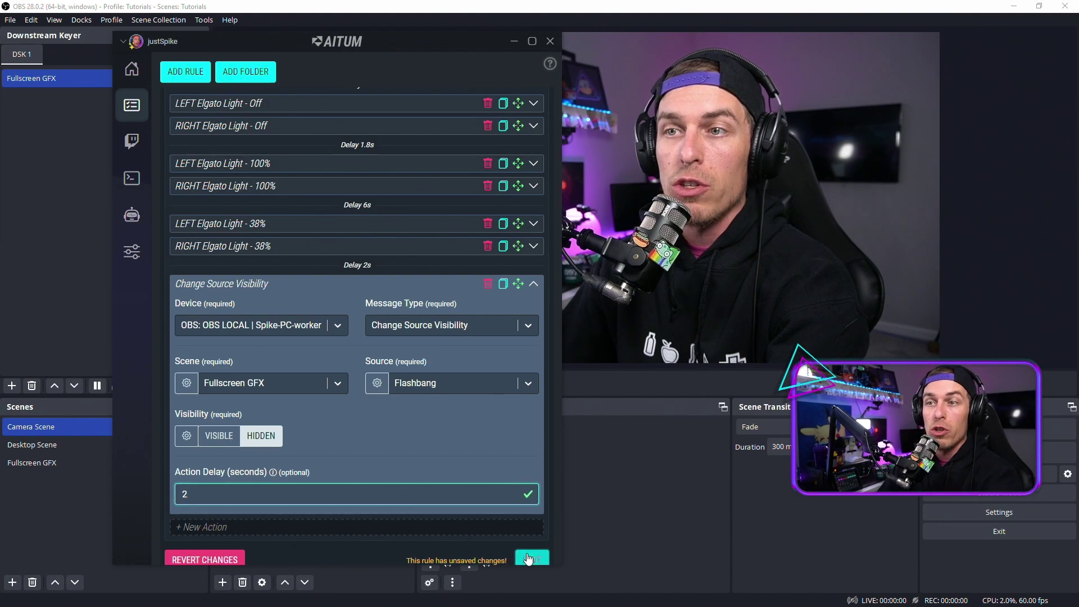
pyautogui.click(534, 284)
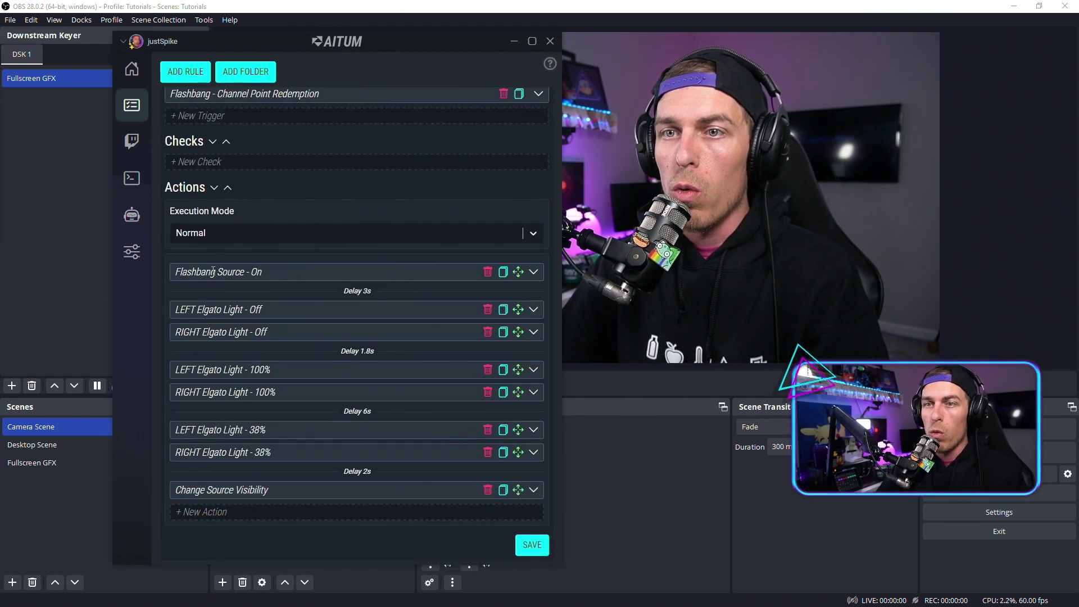
# - Rename the source visibility action "Flashbang Source - Off"
pyautogui.moveTo(273, 491); pyautogui.dragTo(136, 479)
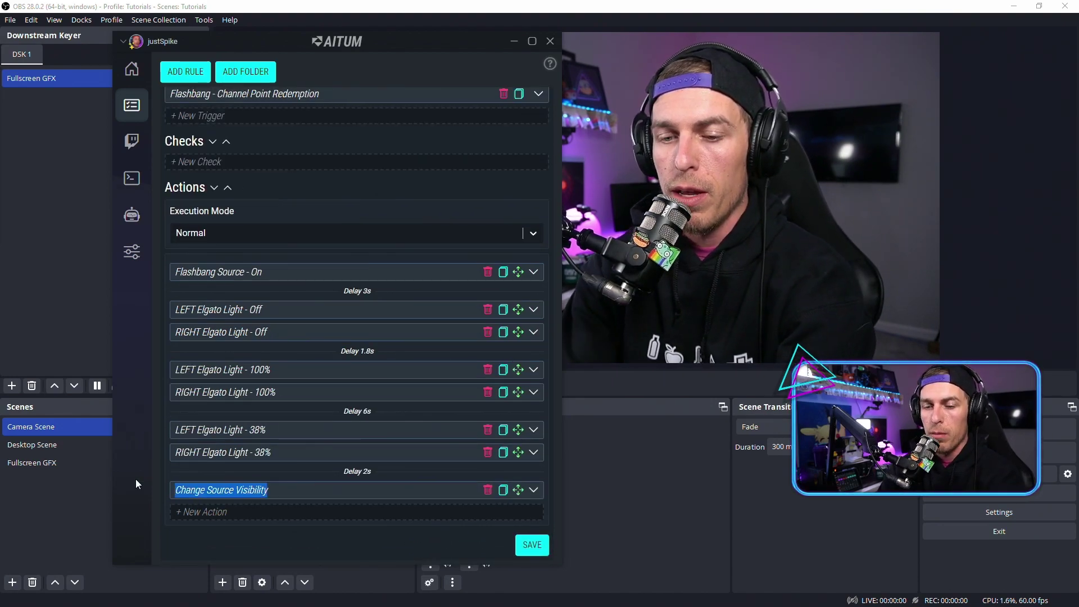
pyautogui.write('Flashbang')
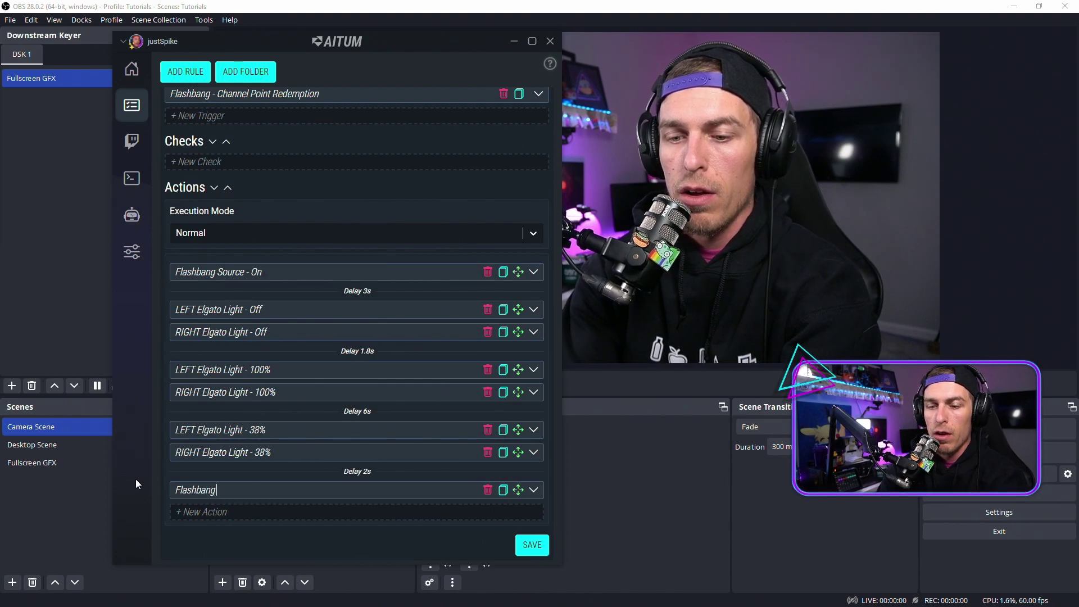
pyautogui.write(' Source - Off')
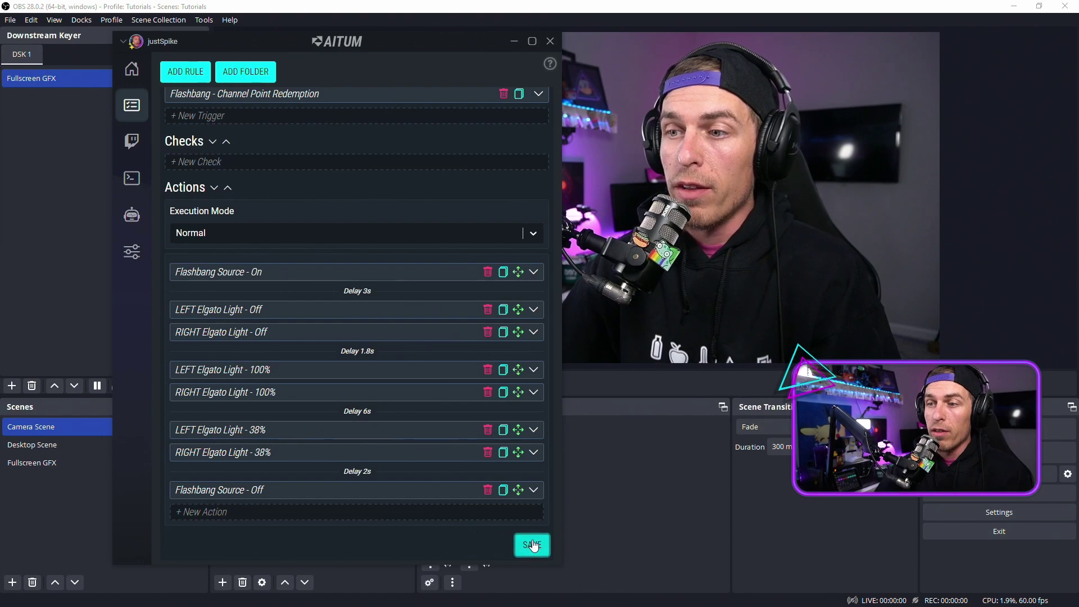
# - Review the Flashbang rule's channel point trigger and its sequence of source and light actions with their delays
pyautogui.scroll(1, 356, 409)
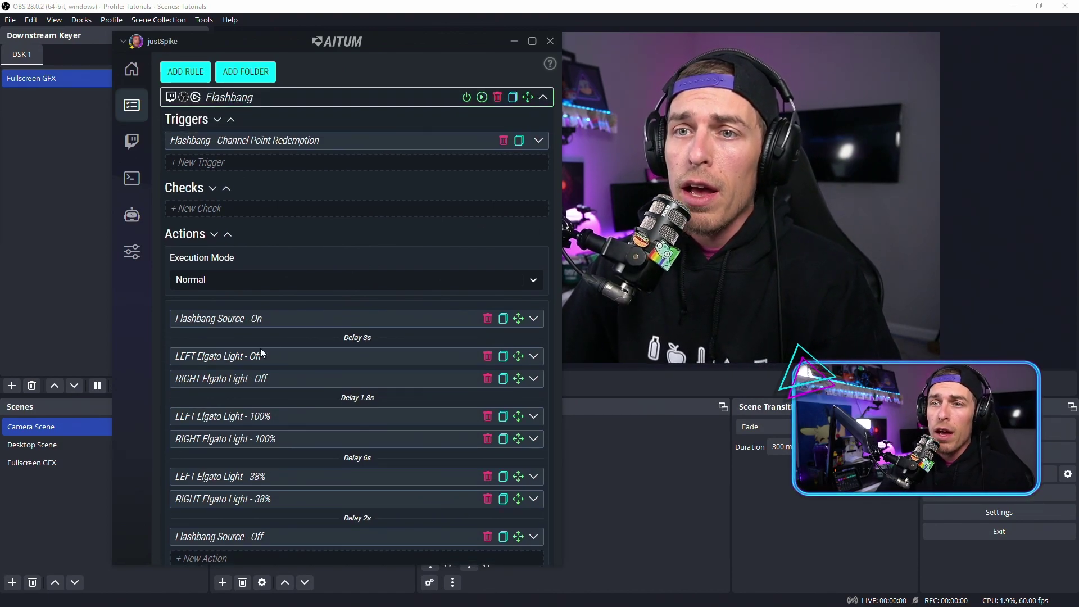
pyautogui.scroll(-1, 264, 349)
pyautogui.scroll(1, 273, 251)
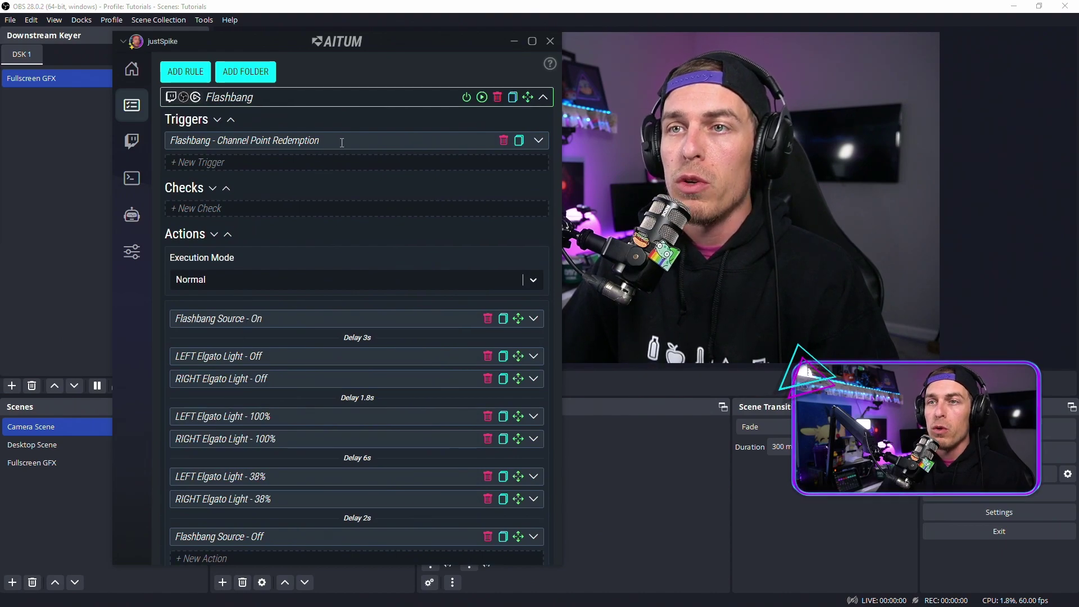
pyautogui.click(539, 141)
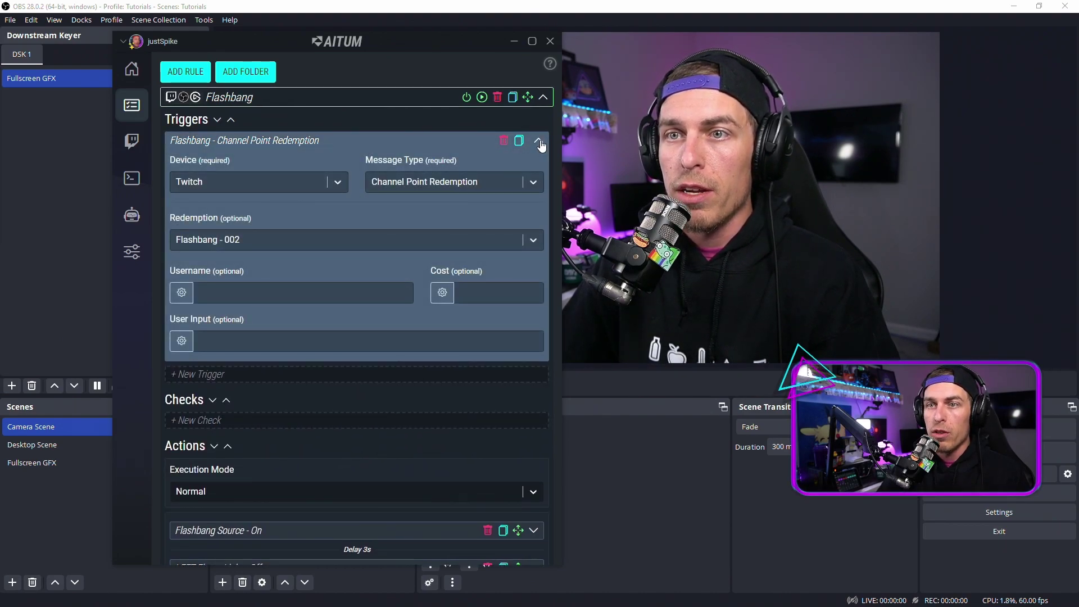
pyautogui.click(539, 143)
pyautogui.scroll(-1, 313, 307)
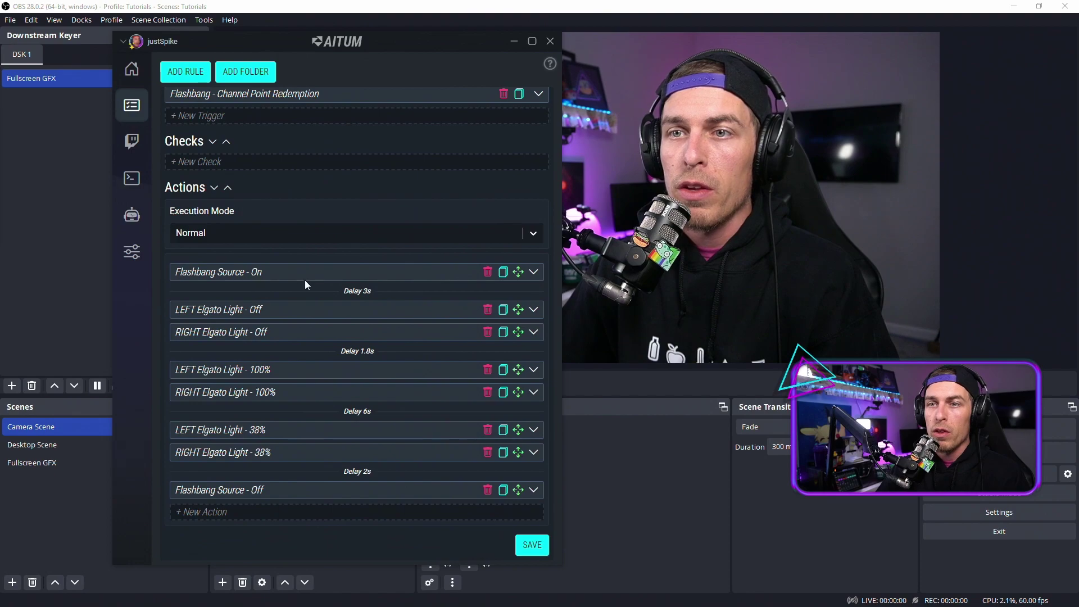
pyautogui.moveTo(386, 272); pyautogui.dragTo(163, 273)
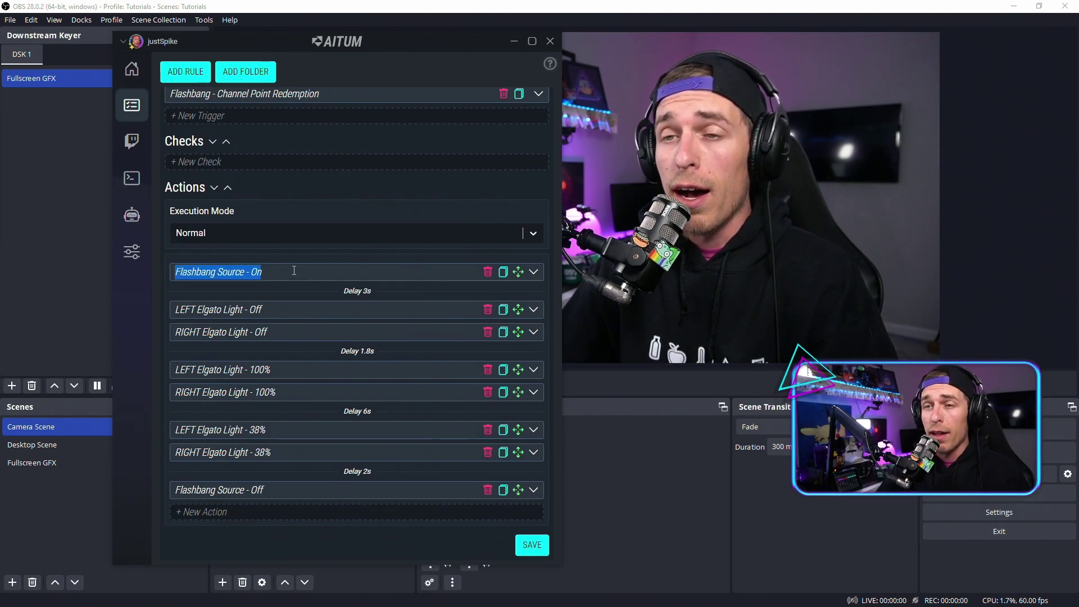
pyautogui.click(329, 274)
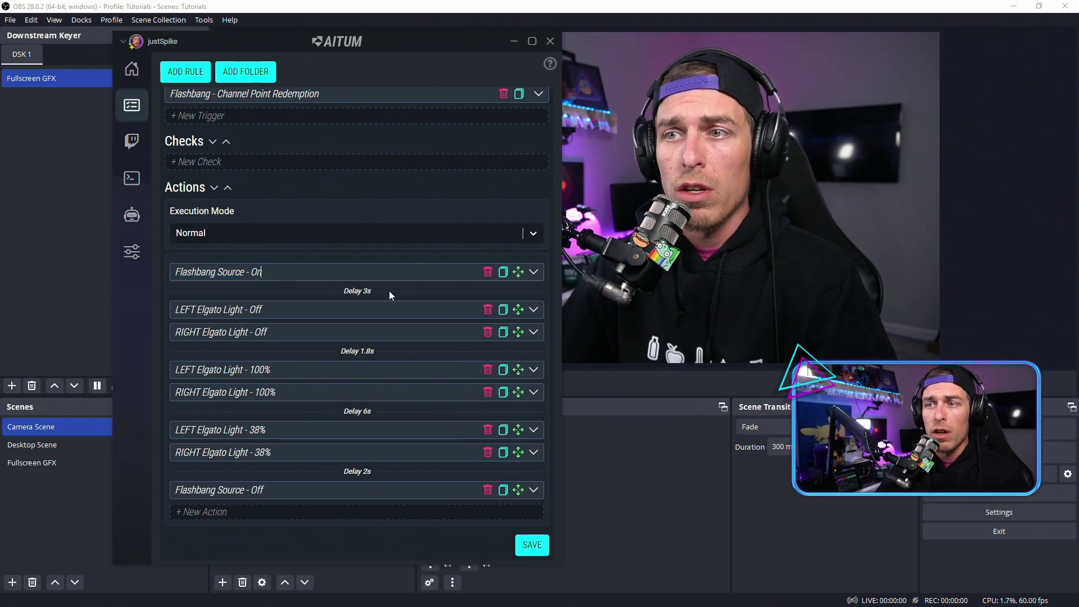
pyautogui.tripleClick(281, 311)
pyautogui.click(387, 366)
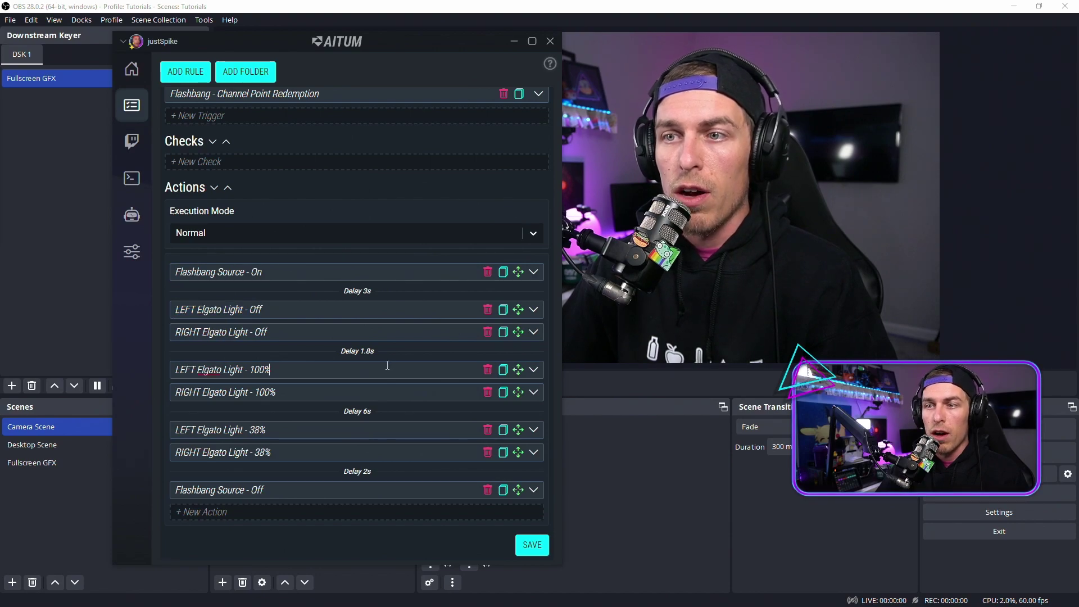
pyautogui.moveTo(381, 368); pyautogui.dragTo(62, 351)
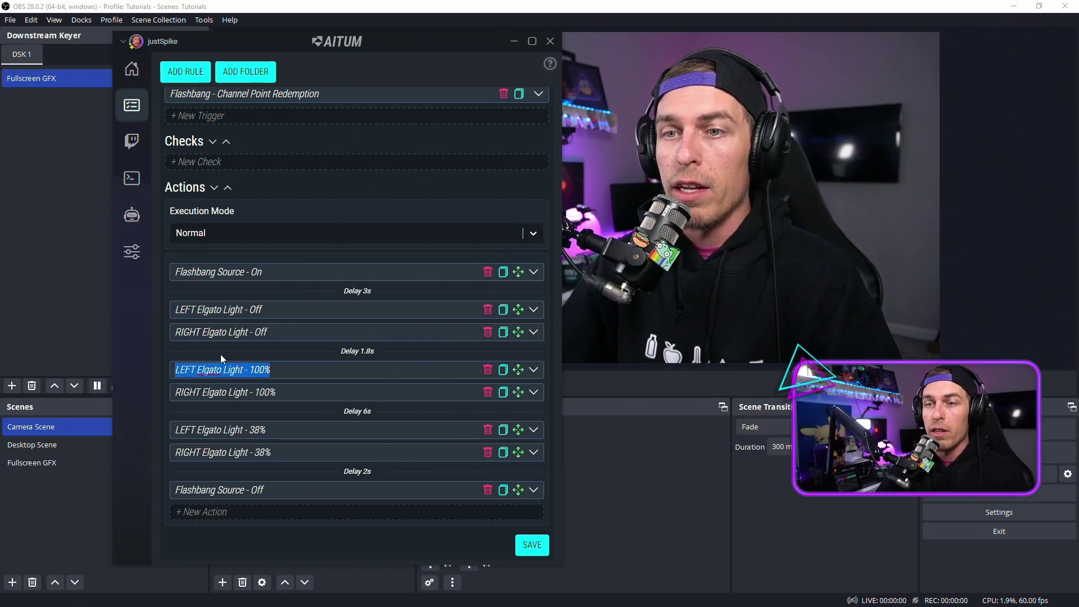
pyautogui.moveTo(364, 429); pyautogui.dragTo(139, 430)
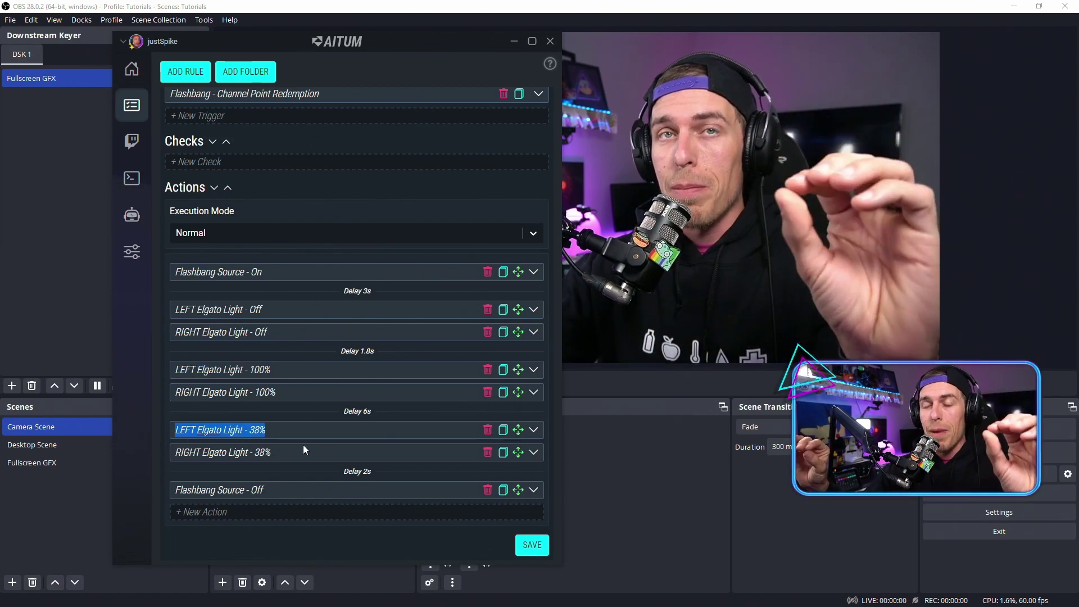
pyautogui.moveTo(317, 487); pyautogui.dragTo(170, 487)
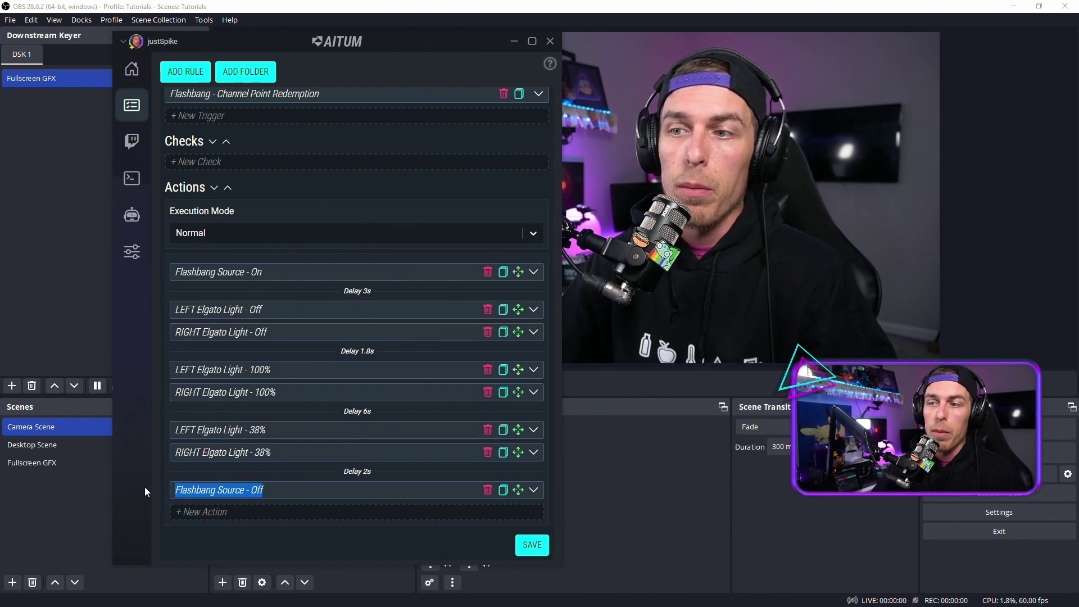
# - Save the Flashbang rule, uncover the OBS camera preview and manually trigger the rule for testing
pyautogui.click(532, 545)
pyautogui.scroll(2, 450, 513)
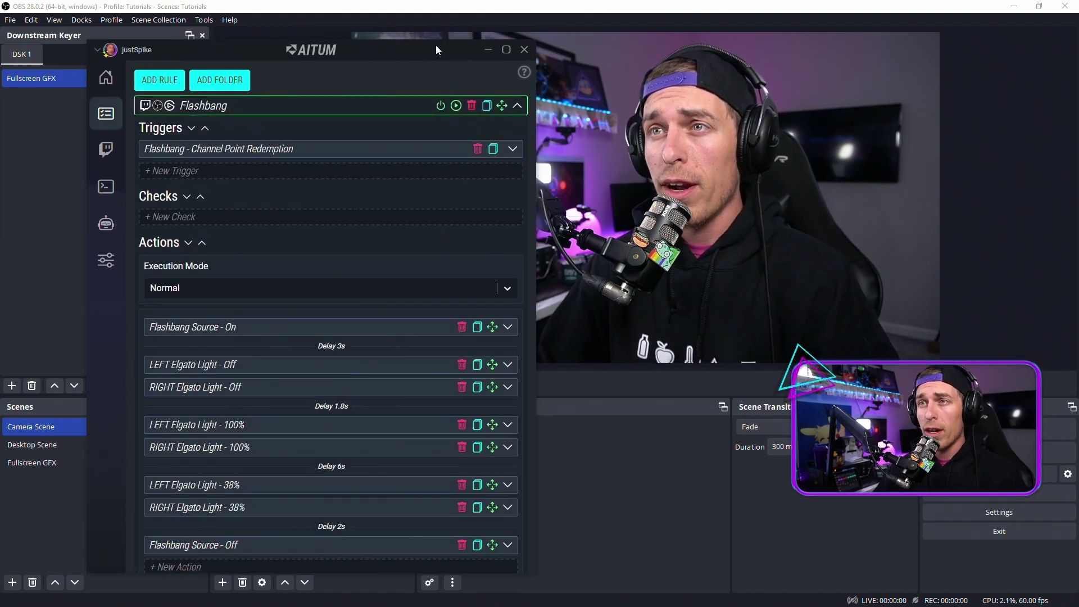
pyautogui.moveTo(429, 49); pyautogui.dragTo(363, 19)
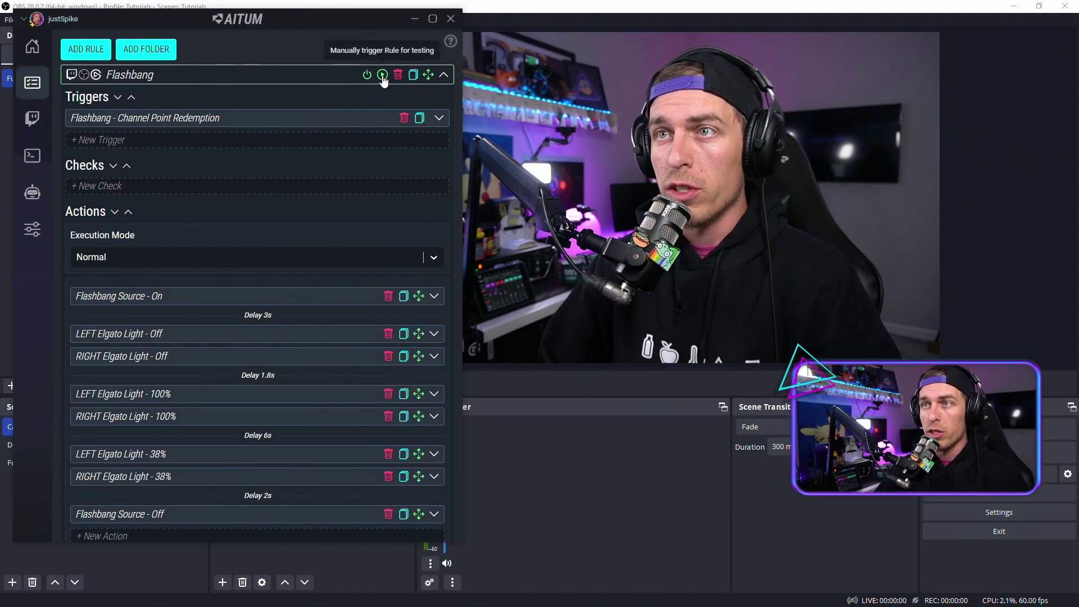
pyautogui.click(382, 76)
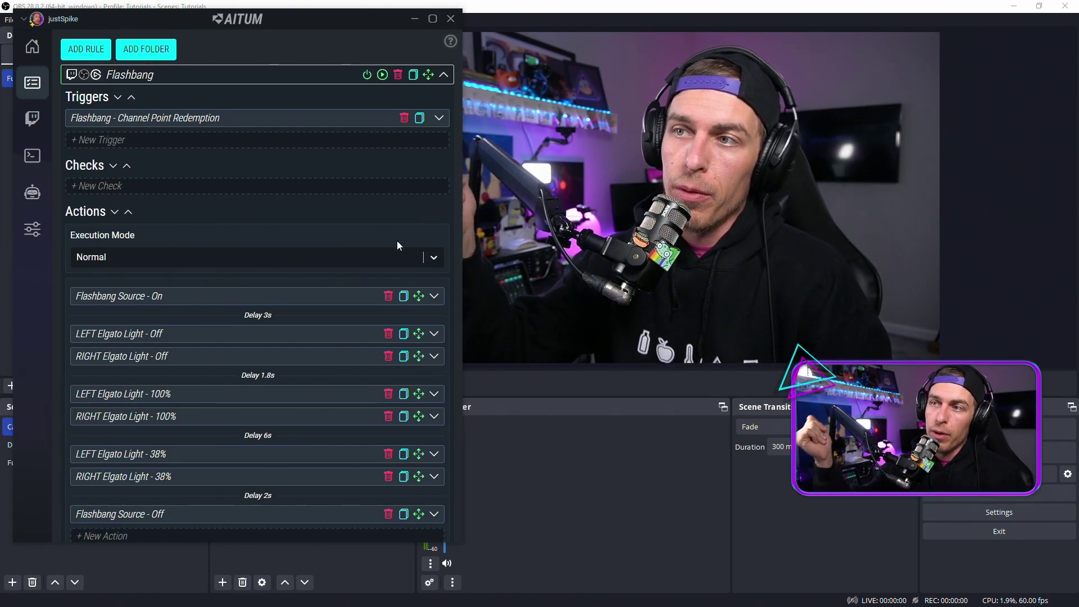
# - Collapse the Flashbang rule and open the list of Twitch channel point redemptions
pyautogui.moveTo(329, 18); pyautogui.dragTo(476, 43)
pyautogui.click(576, 99)
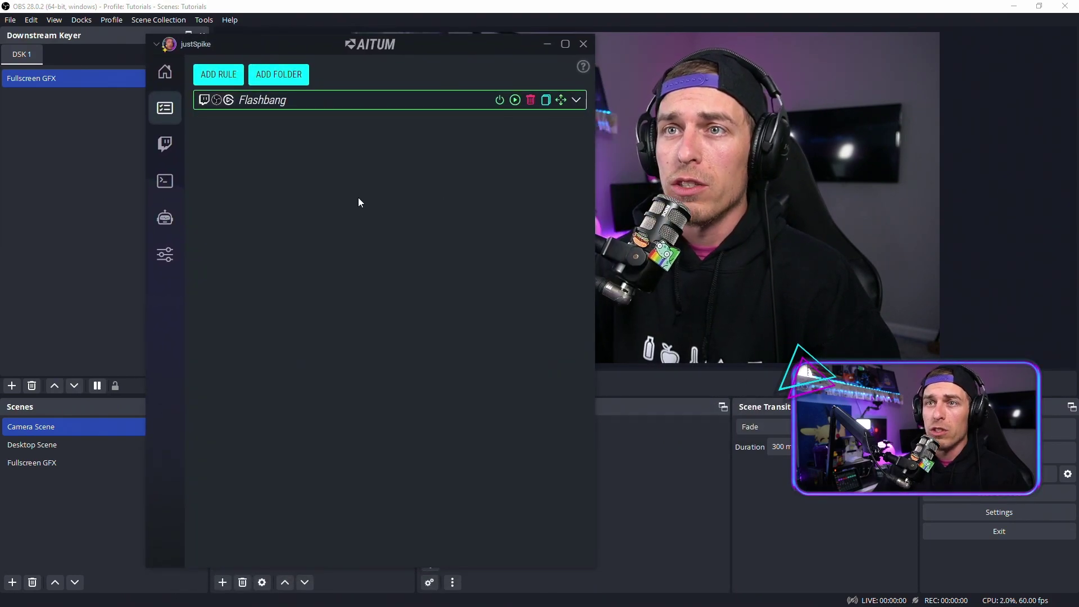
pyautogui.click(165, 144)
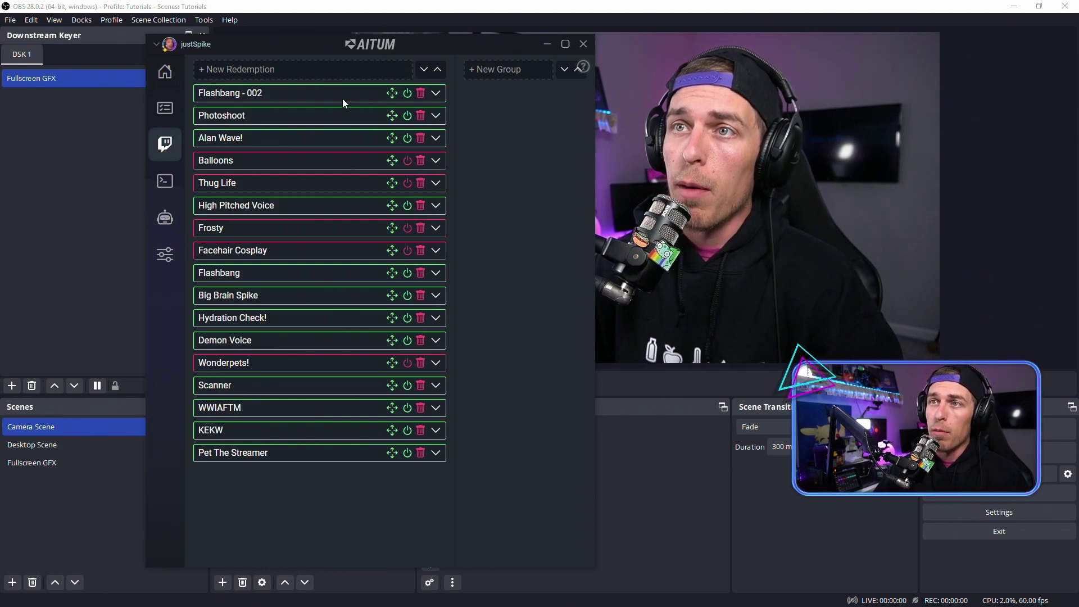
# - Switch to OBS and select the Fullscreen GFX scene to view its sources
pyautogui.moveTo(416, 42); pyautogui.dragTo(285, 28)
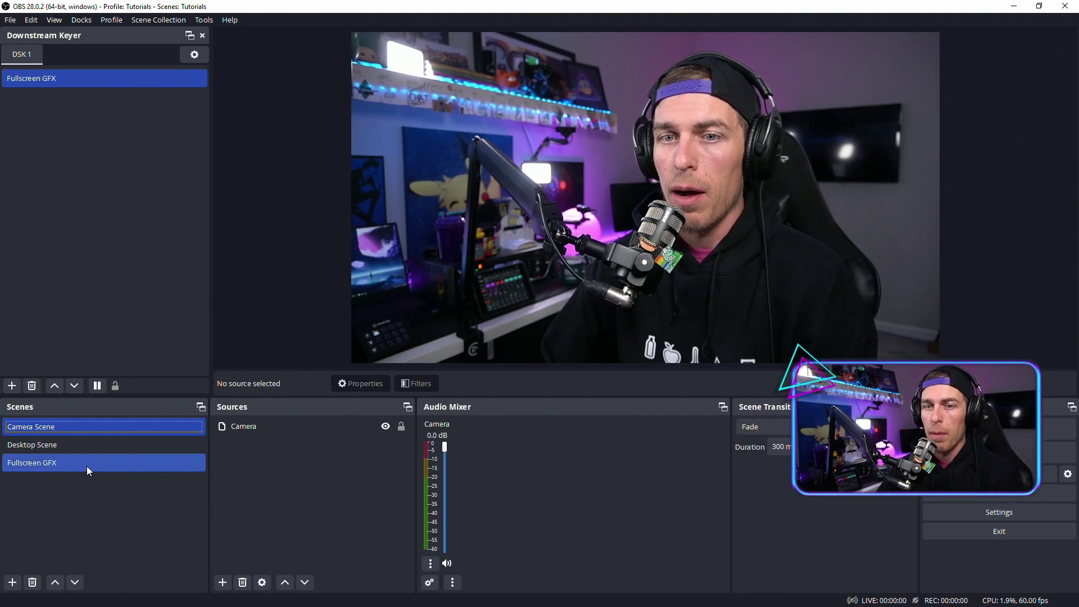
pyautogui.click(158, 464)
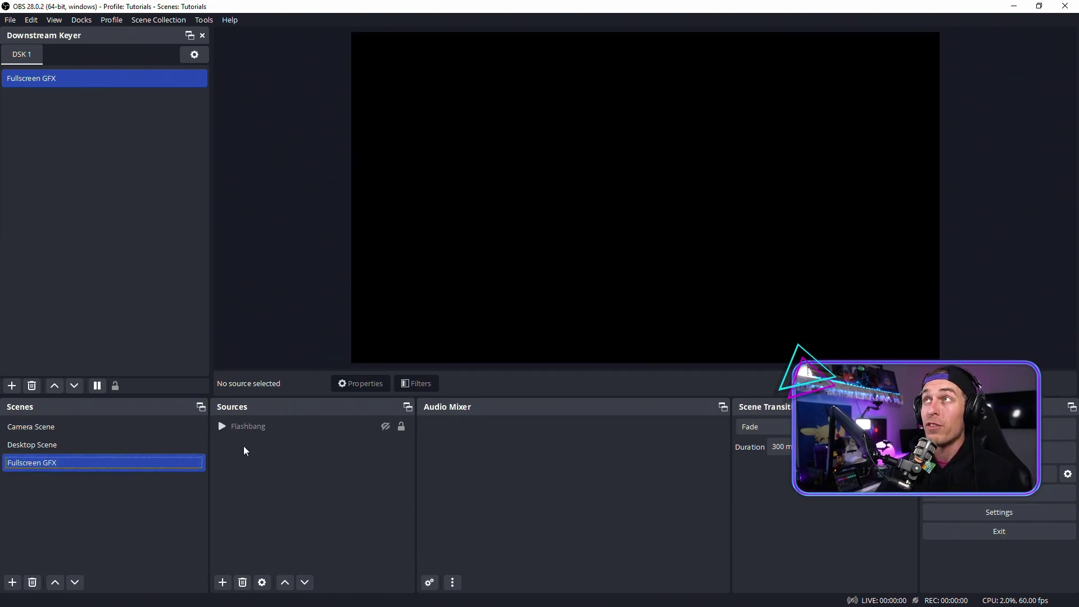